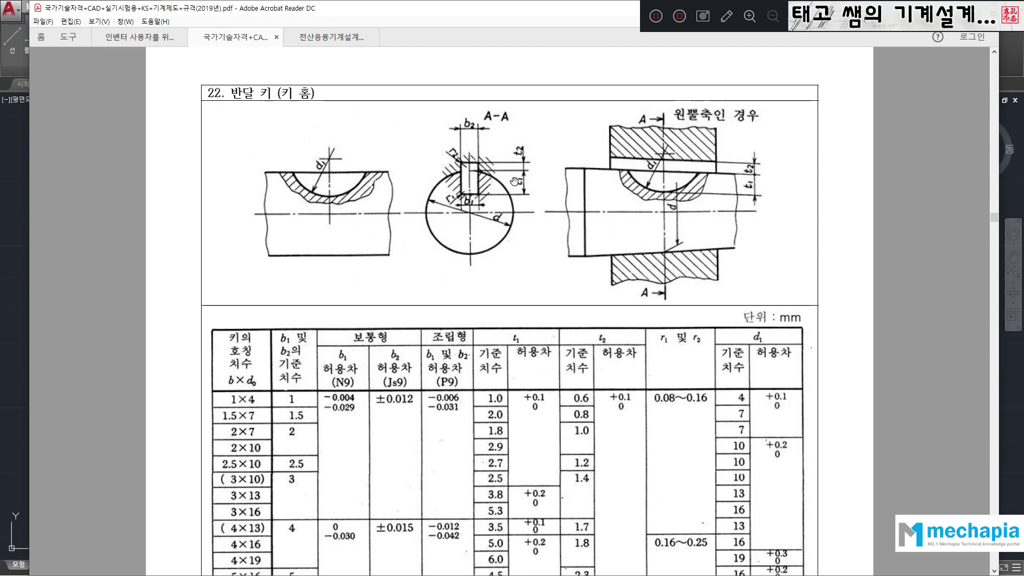
Mark the 5×19 row up to its t1 depth and circle the t1 tolerance in the Woodruff keyway table.
scroll(316, 350, "down", 3)
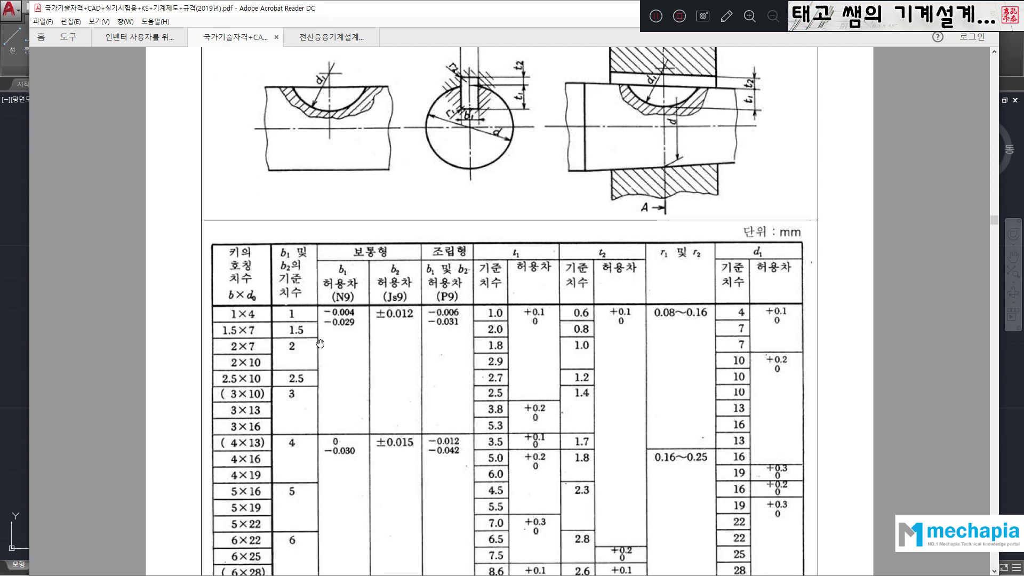
left_click_drag(236, 507, 232, 461)
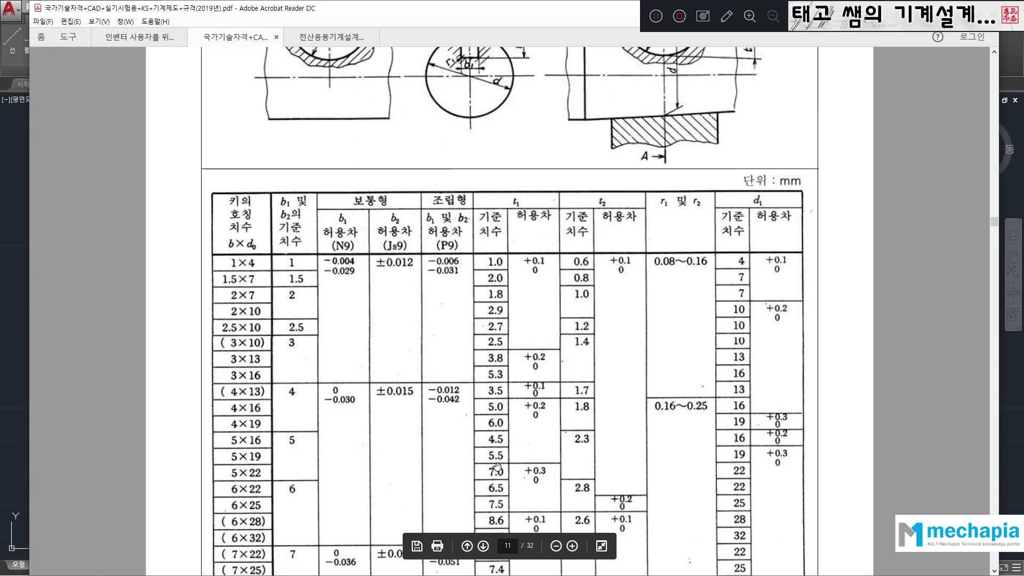
left_click(727, 20)
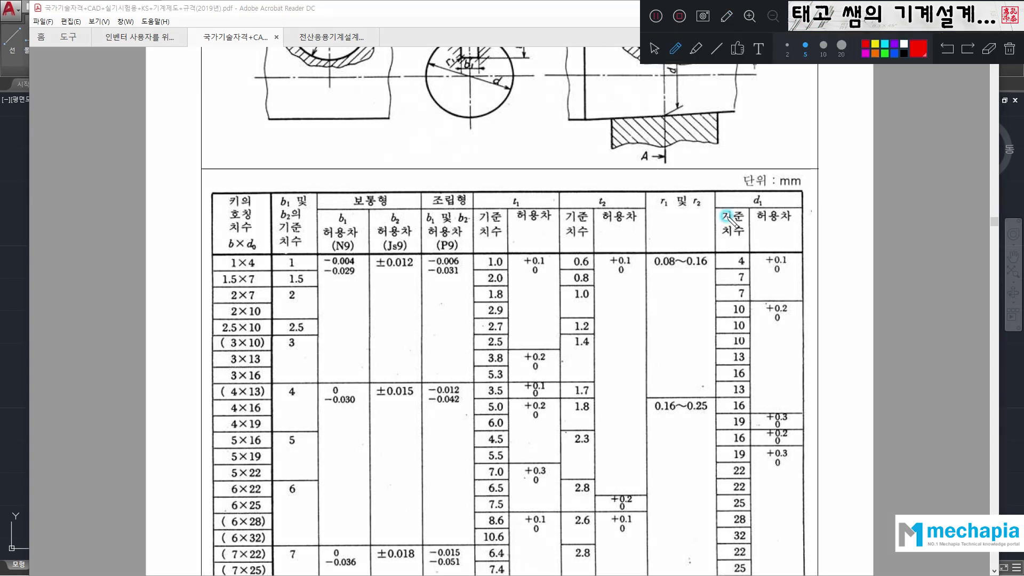
left_click_drag(230, 459, 505, 459)
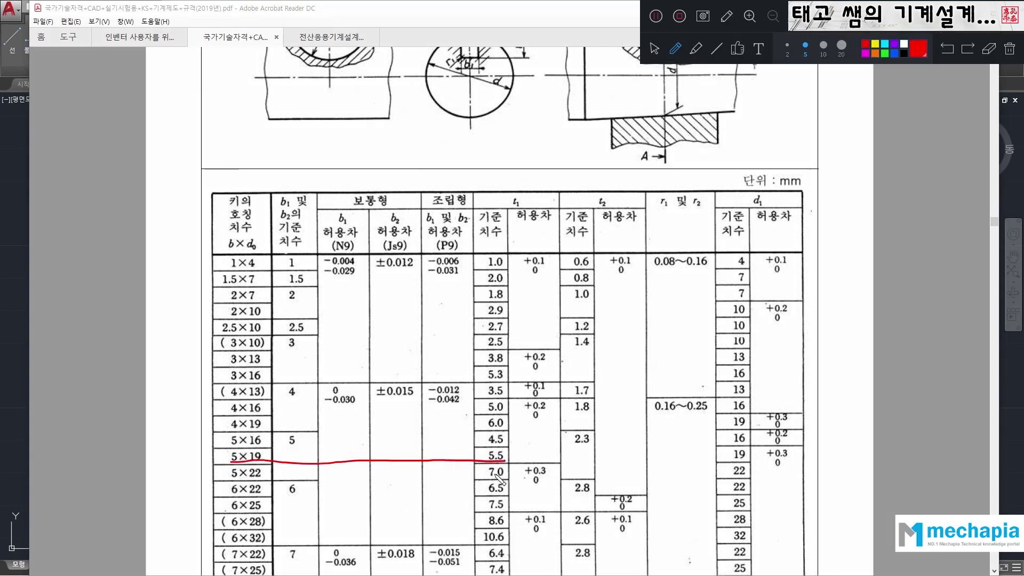
mouse_move(542, 419)
left_mouse_down()
mouse_move(511, 410)
mouse_move(542, 419)
left_mouse_up()
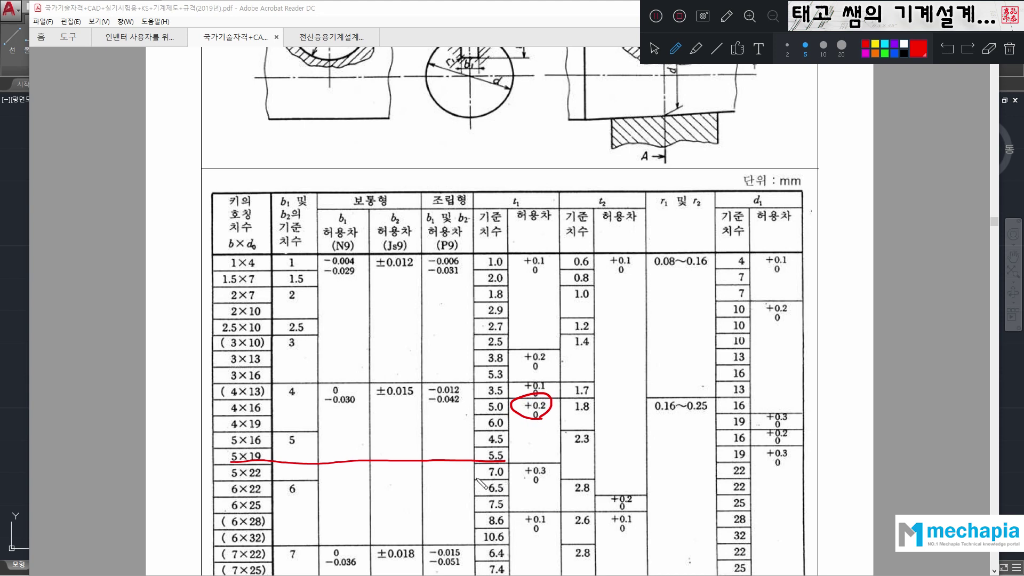
mouse_move(505, 460)
left_mouse_down()
mouse_move(479, 456)
mouse_move(504, 461)
left_mouse_up()
left_click(725, 20)
Switch to AutoCAD and offset the shaft's upper outline 5.5 mm inward toward the centre line.
left_click(14, 259)
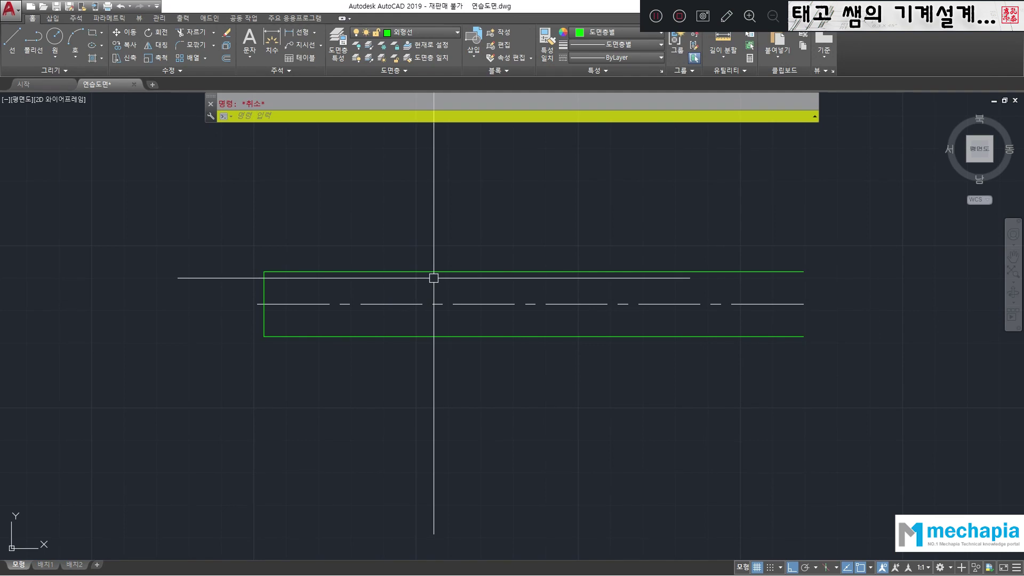
type("o")
key("Return")
type("5.")
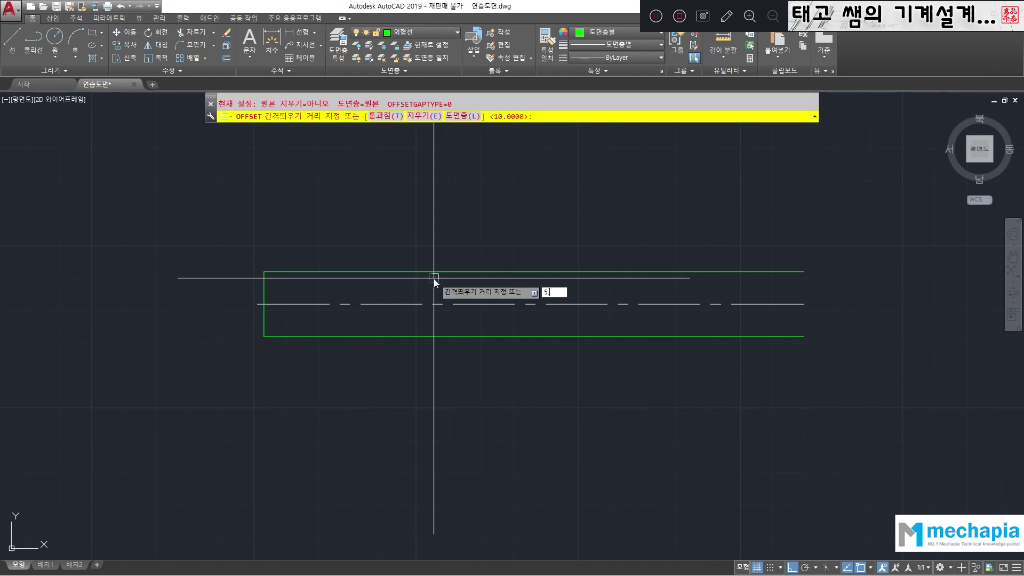
type("5")
key("Return")
left_click(434, 273)
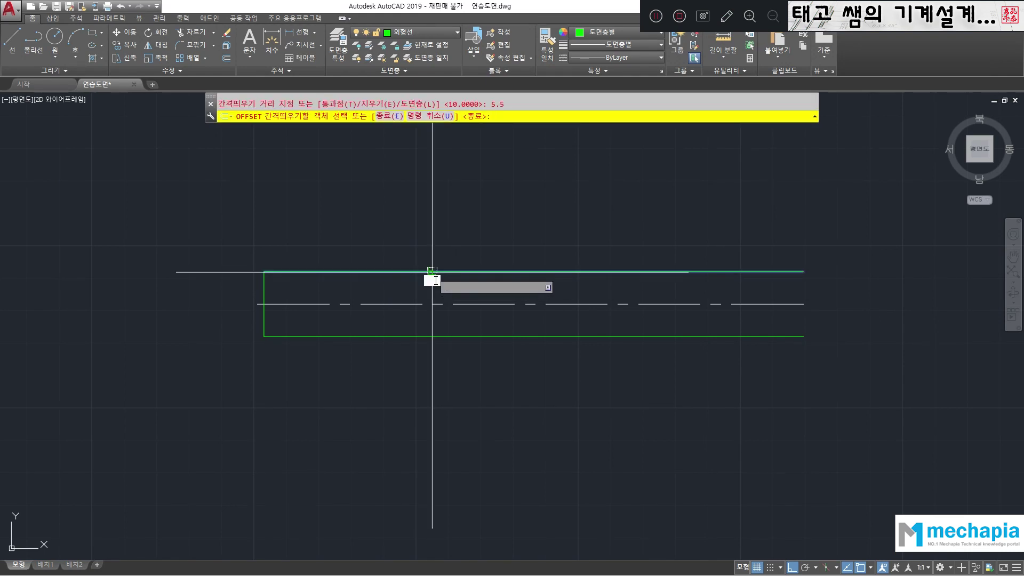
left_click(434, 296)
key("Return")
Try offsetting the shaft's left end line 20 mm inward, and erase the resulting line.
scroll(369, 301, "up", 4)
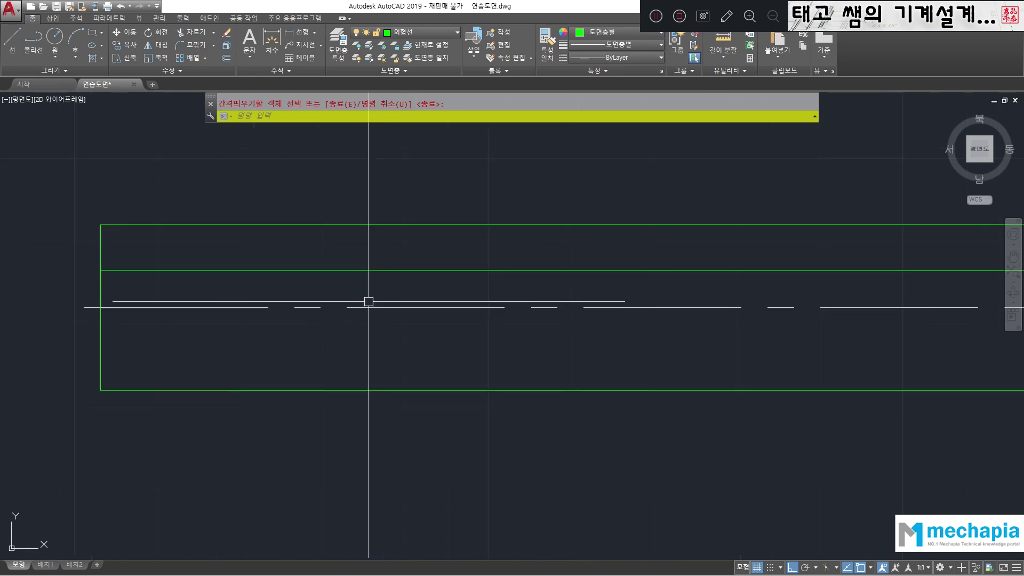
middle_click_drag(331, 293, 321, 322)
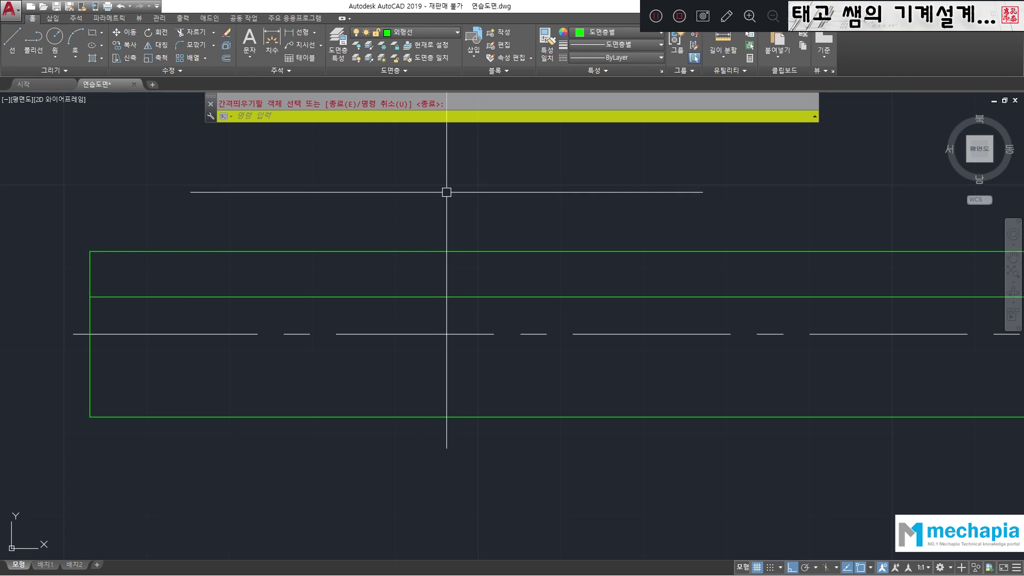
scroll(446, 192, "down", 2)
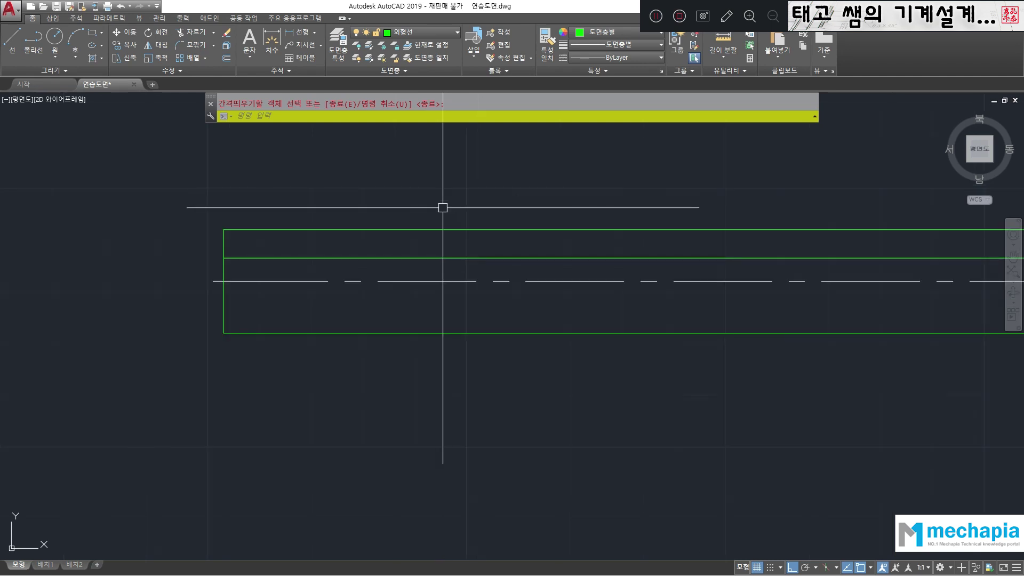
type("o")
key("Return")
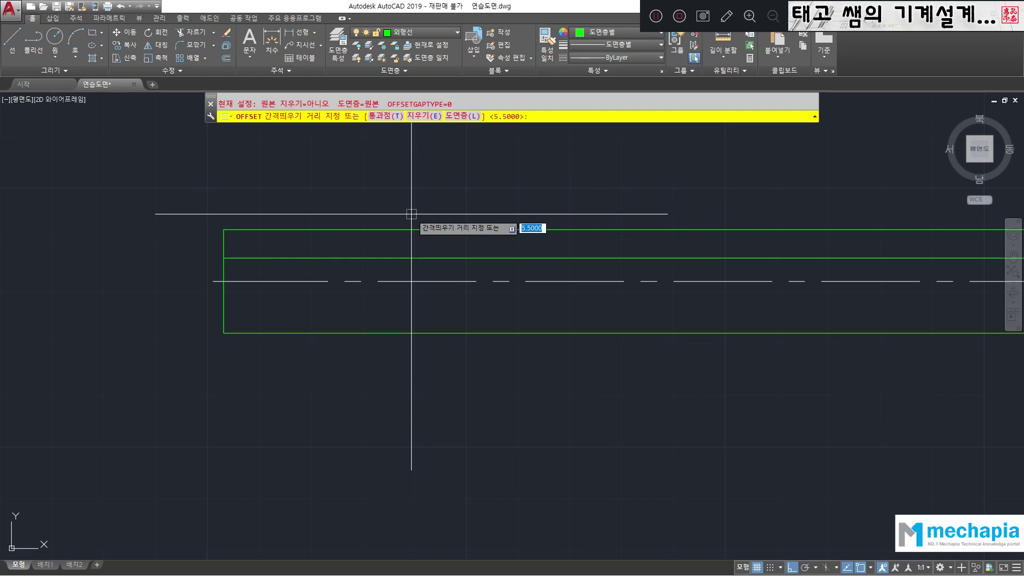
type("20")
key("Return")
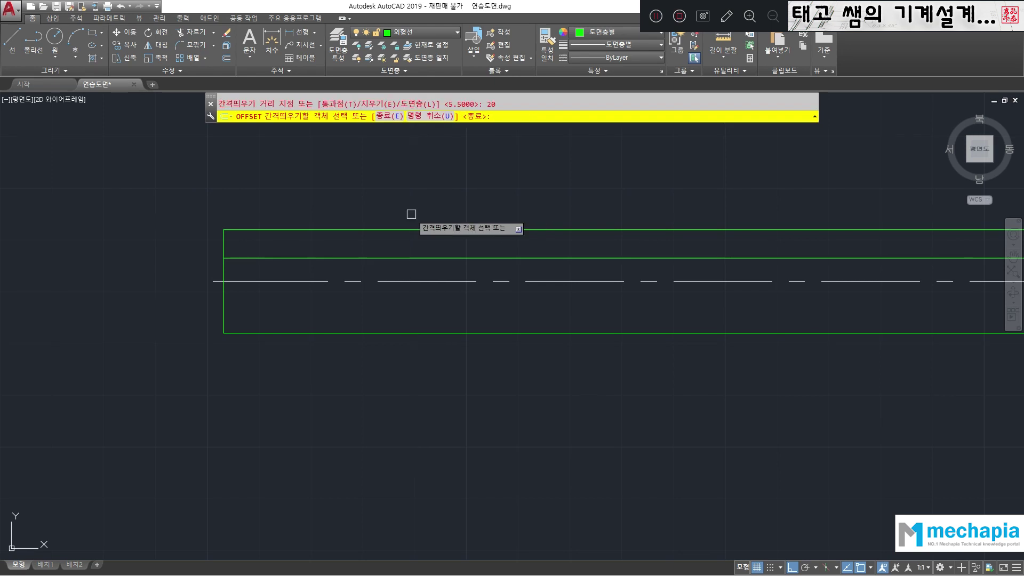
left_click(225, 239)
left_click(396, 249)
key("Return")
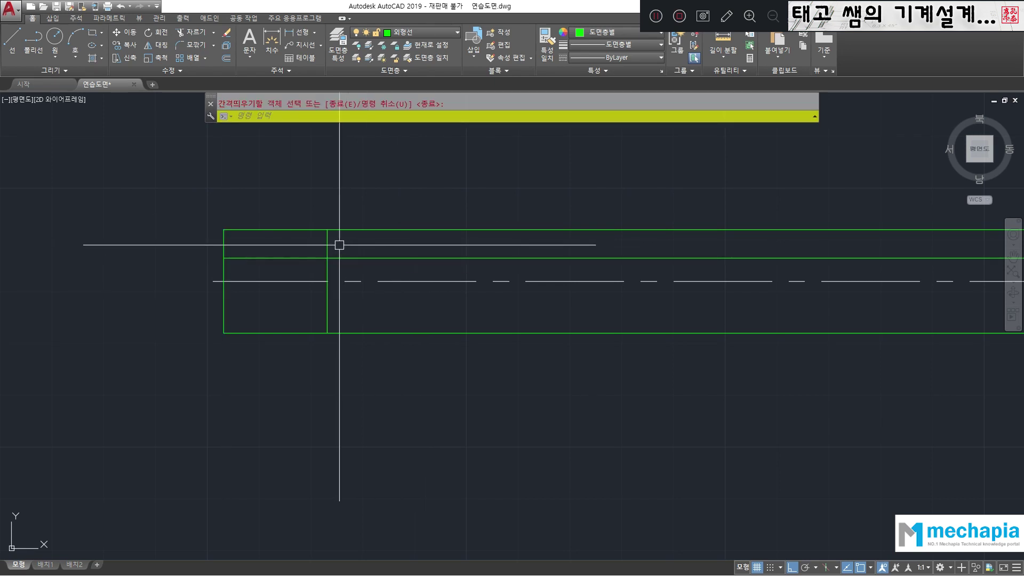
left_click(329, 243)
key("Delete")
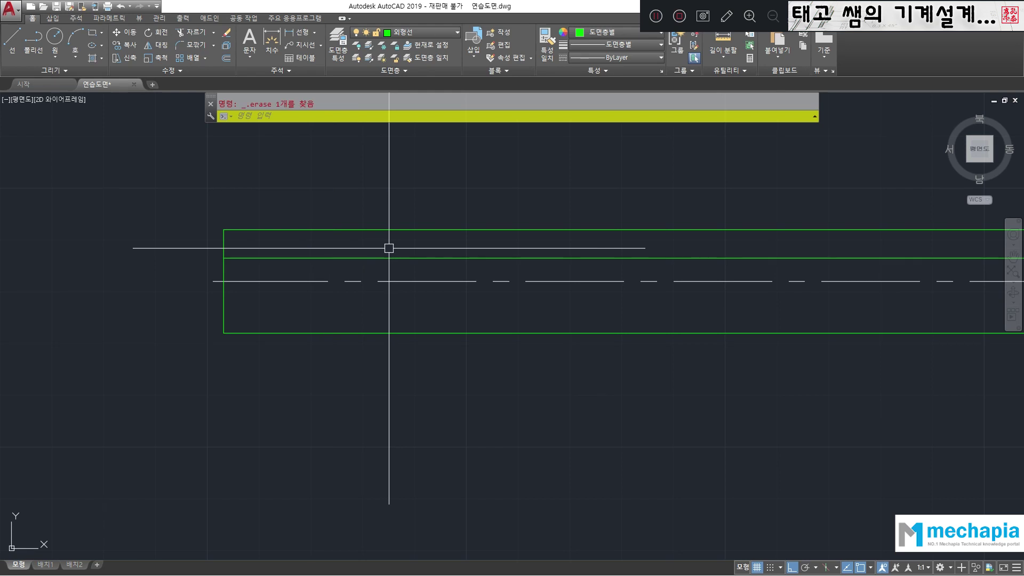
Offset the shaft's left end line 30 mm inward to locate the keyway centre.
type("o")
key("Return")
type("30")
key("Return")
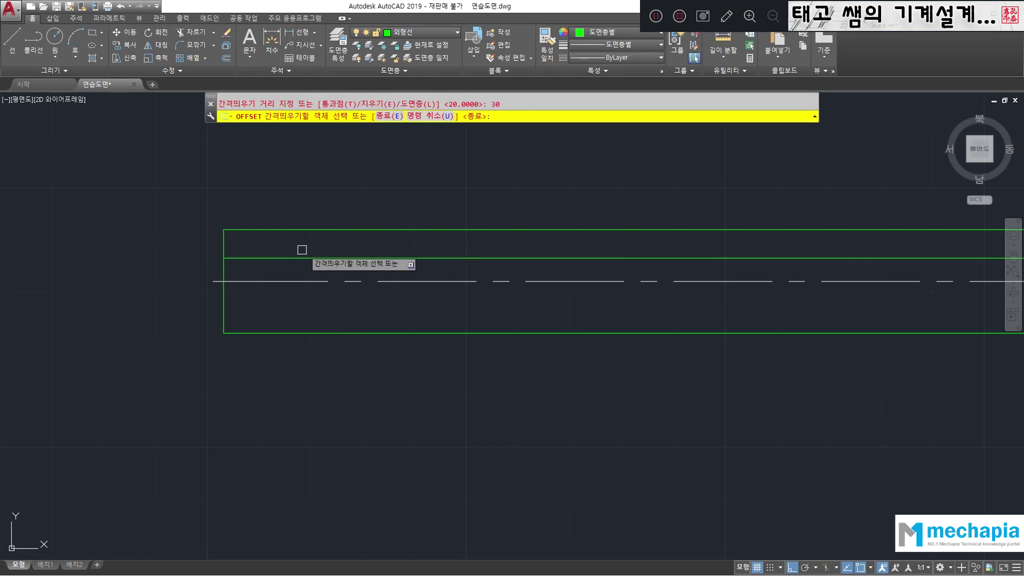
left_click(224, 236)
left_click(354, 246)
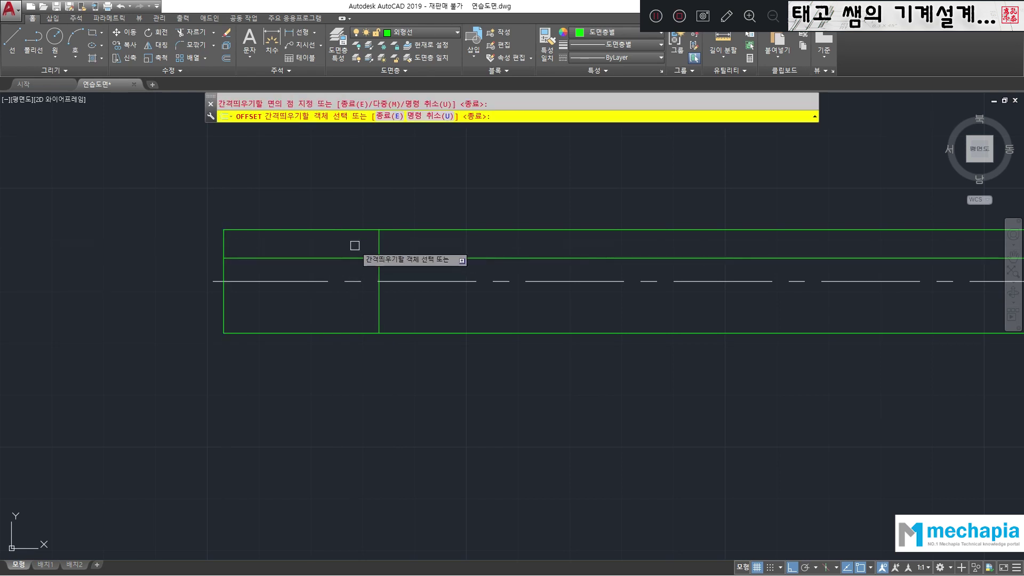
key("Escape")
Stretch the upper end of the keyway position line well above the shaft and shift the whole line upward.
left_click(378, 232)
left_click(378, 230)
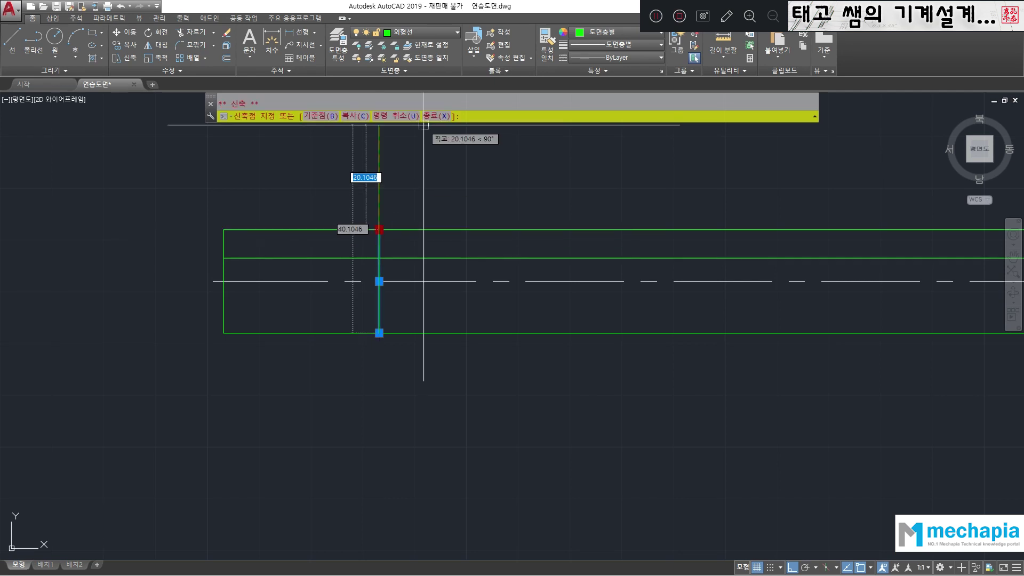
left_click(417, 148)
middle_click_drag(459, 177, 467, 251)
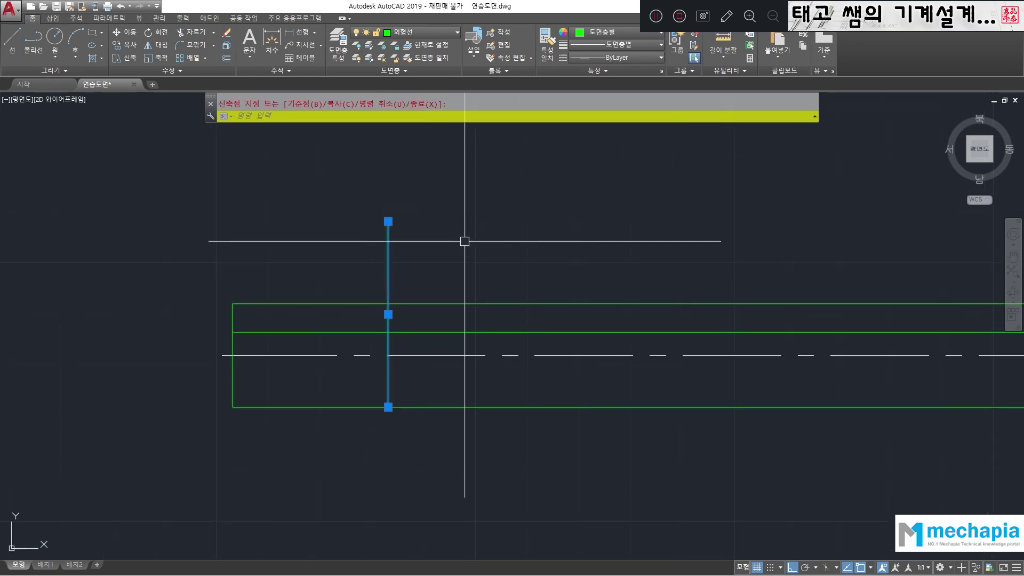
left_click(388, 314)
key("Escape")
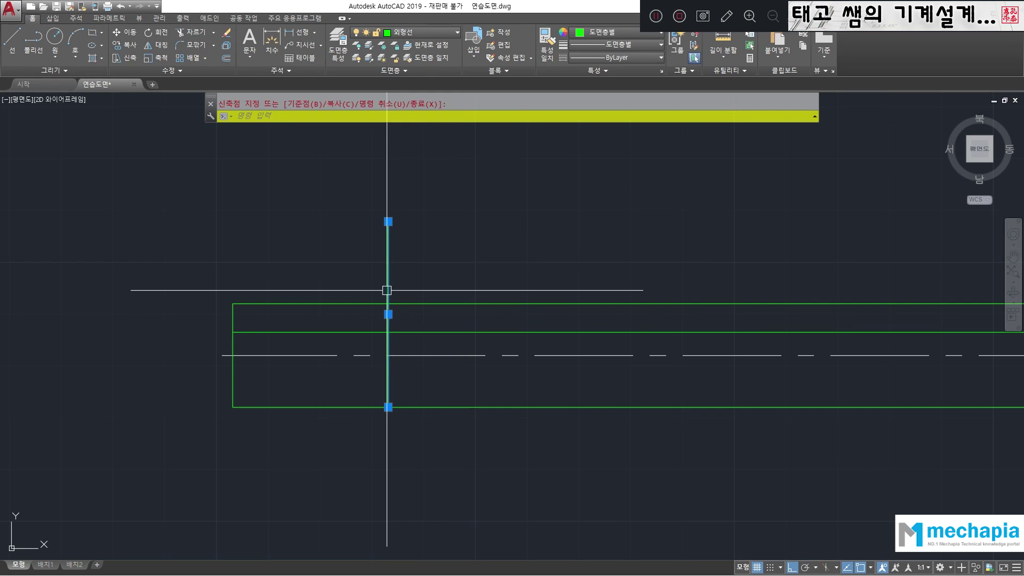
left_click(388, 314)
key("Escape")
key("Escape")
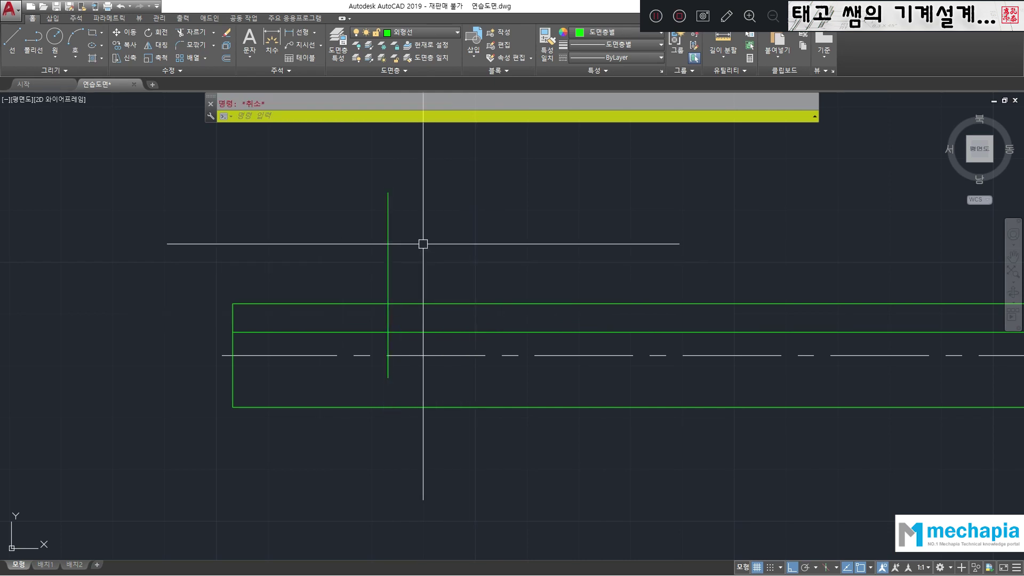
Change the vertical keyway position line to the 중심선 layer.
left_click(388, 222)
left_click(402, 34)
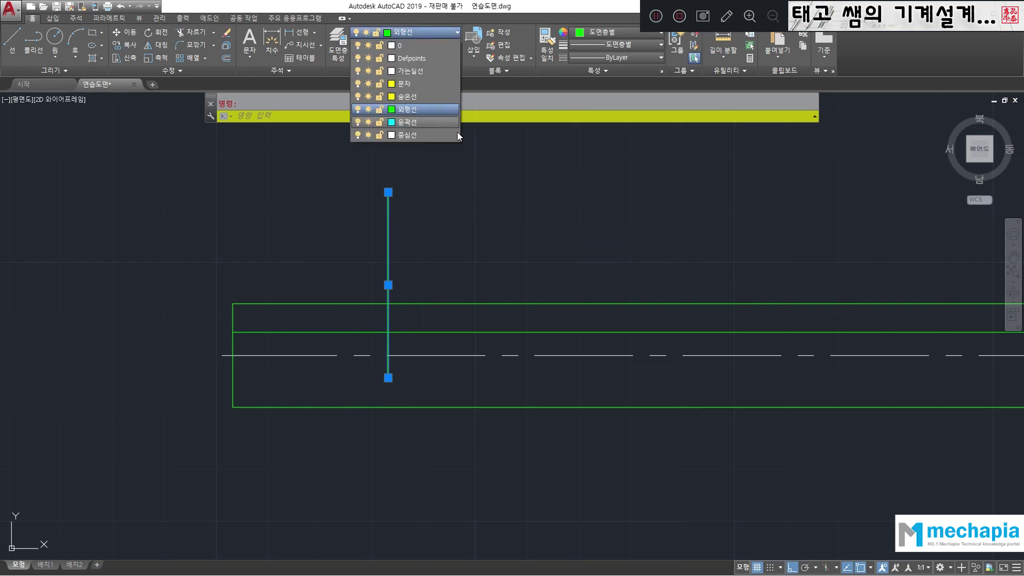
left_click(418, 133)
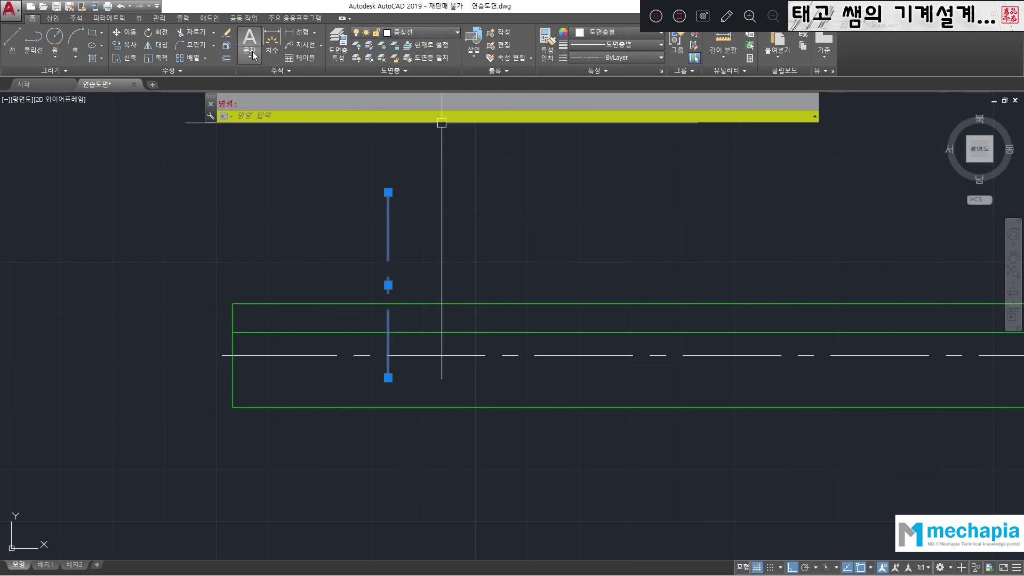
Add a horizontal linear dimension above the shaft from its left end to the vertical keyway centre line.
left_click(299, 32)
left_click(240, 306)
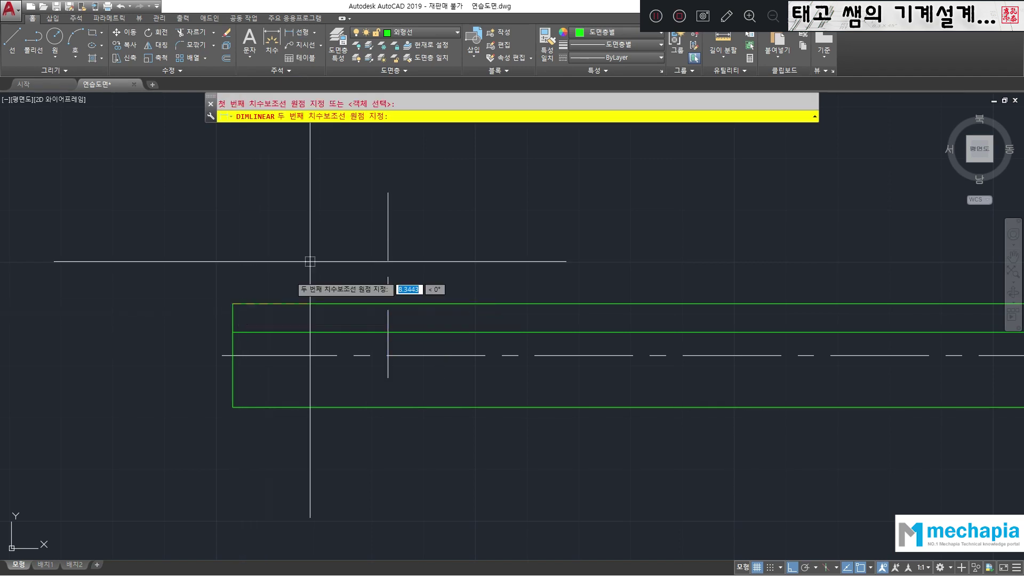
left_click(388, 193)
left_click(346, 166)
key("Escape")
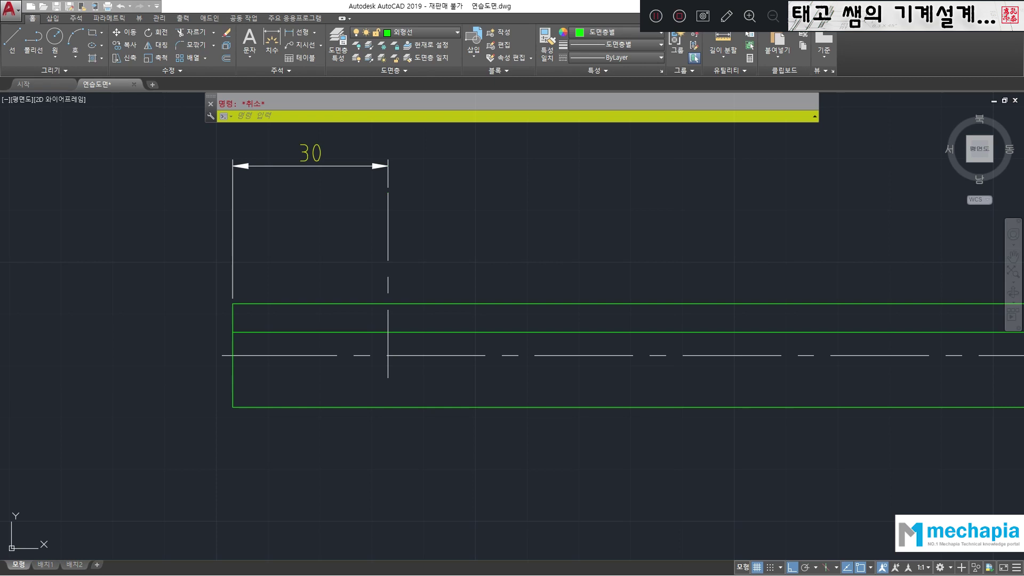
Switch to Acrobat Reader and compare the guidebook's Woodruff key dimensioning example with the 5×19 row of the KS table.
key("alt+Tab")
scroll(379, 223, "up", 3)
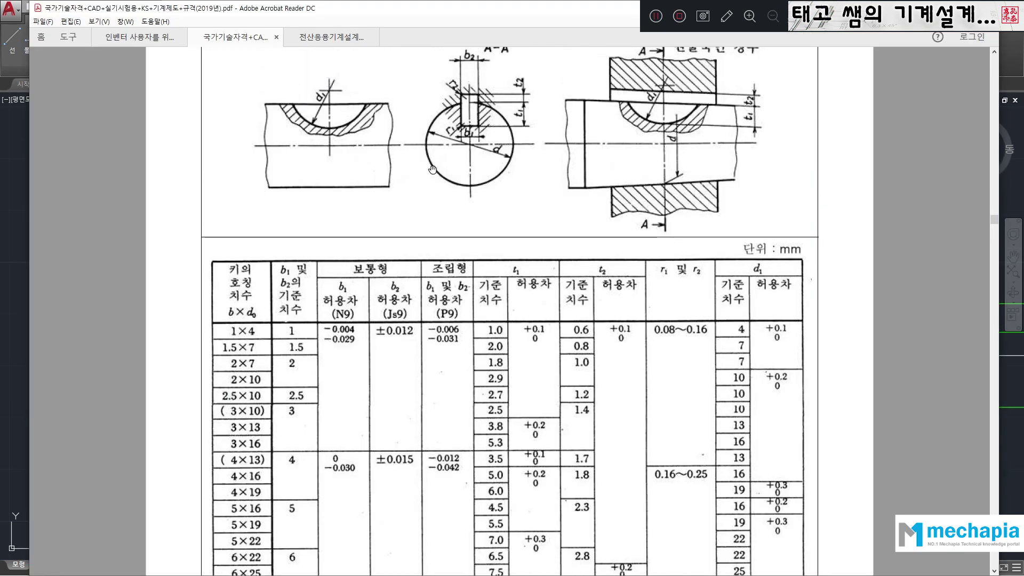
left_click(153, 39)
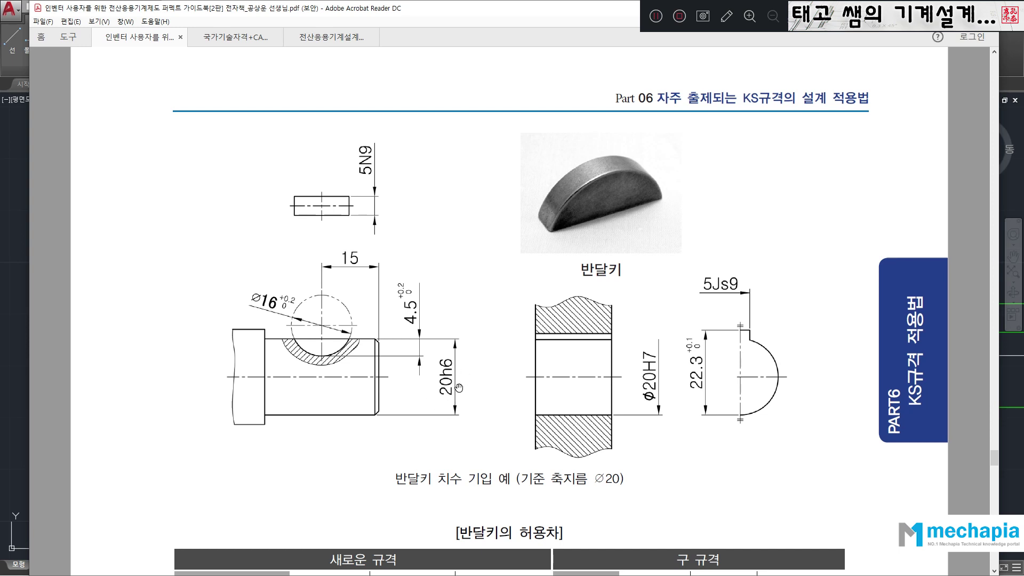
left_click(230, 38)
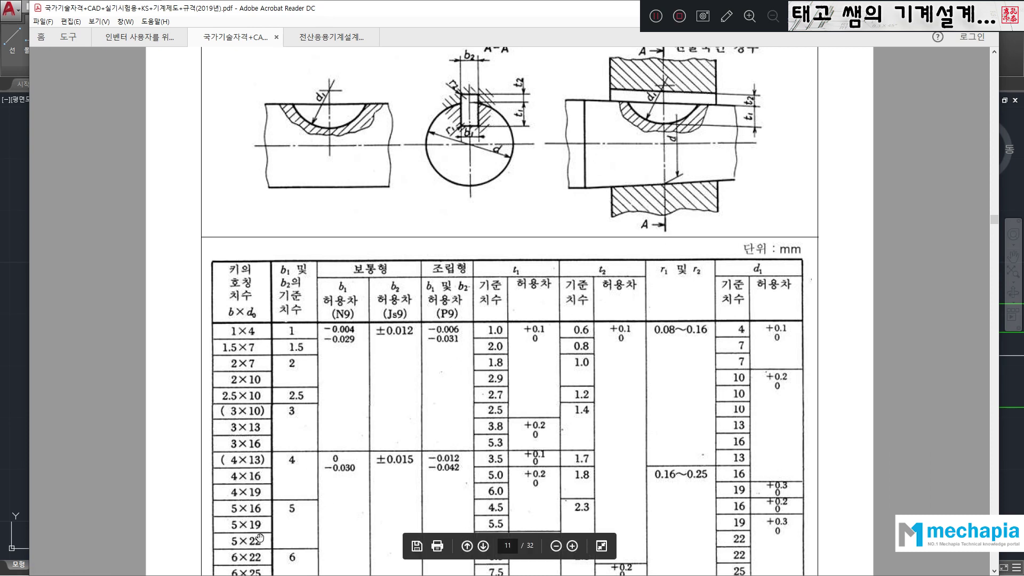
scroll(362, 440, "down", 3)
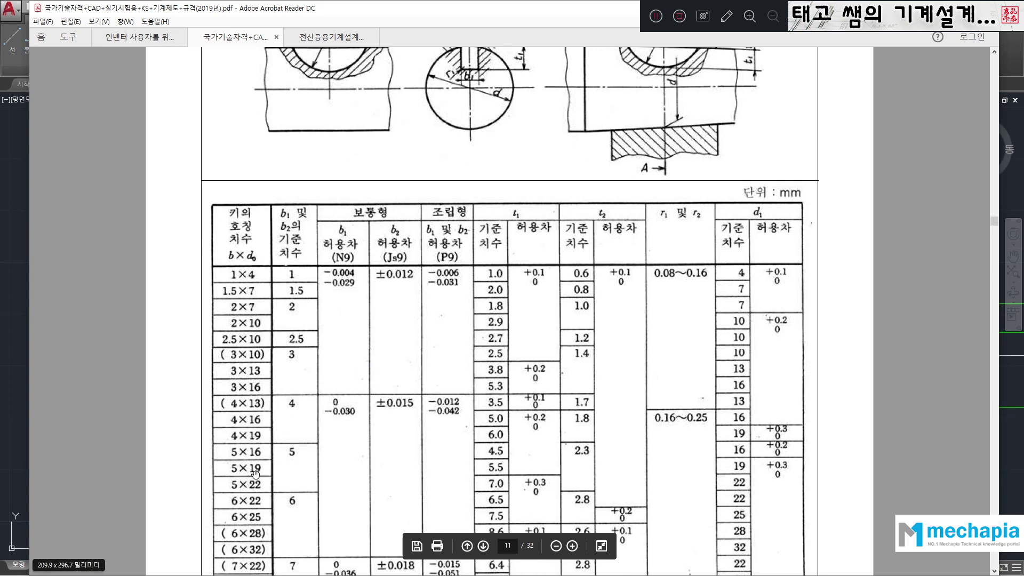
Return to AutoCAD and add a vertical linear dimension for the keyway depth beside the shaft's left end.
left_click(19, 159)
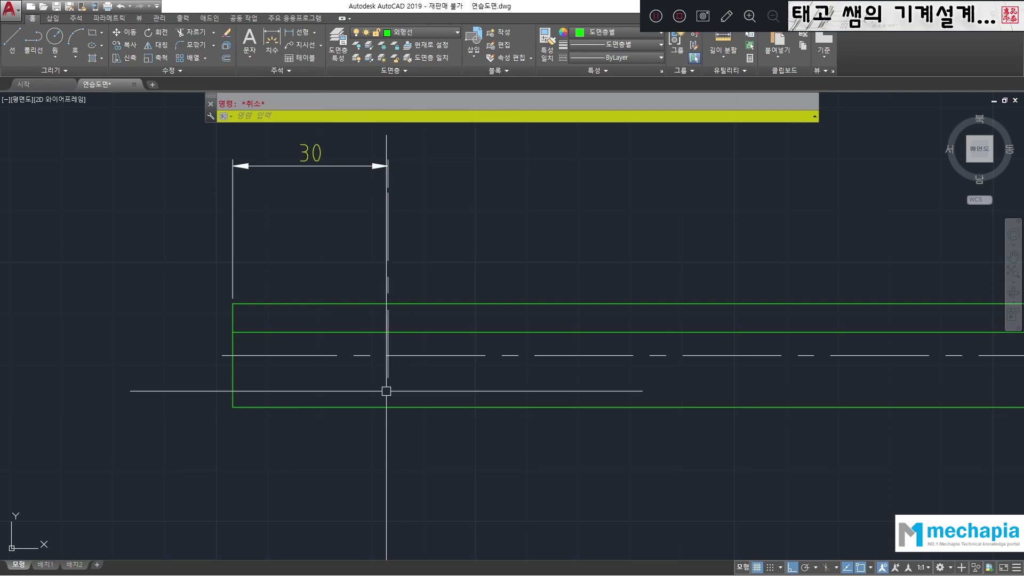
left_click(296, 36)
left_click(233, 332)
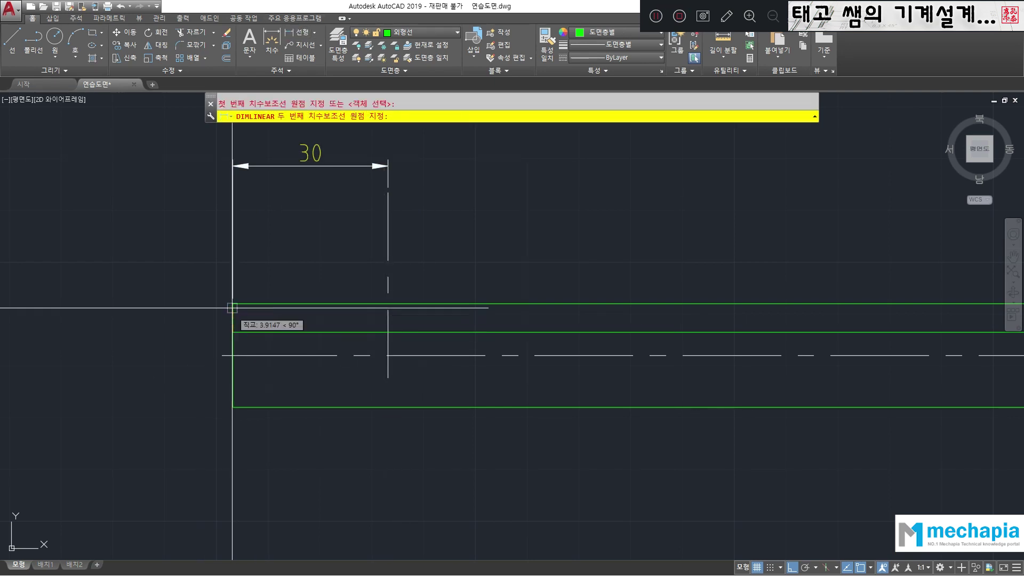
left_click(233, 304)
left_click(145, 325)
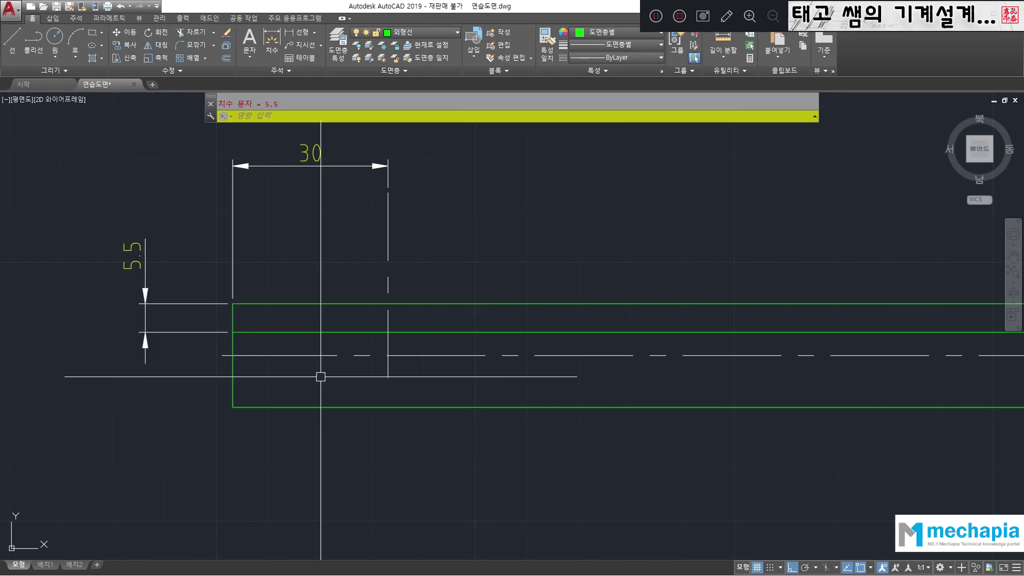
key("Escape")
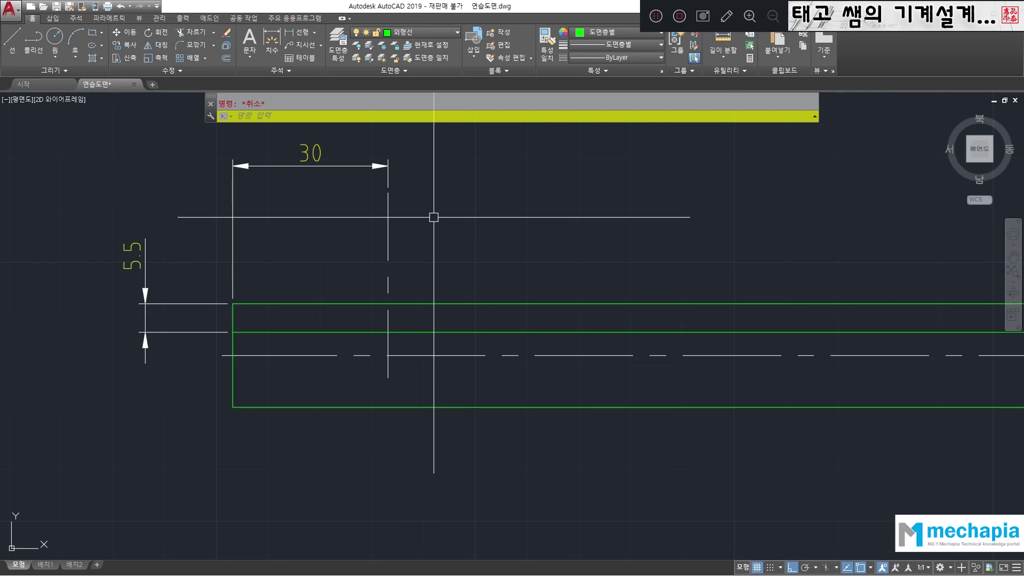
Draw a two-point circle of diameter 19 upward from the depth line on the vertical keyway centre line, and delete the depth line.
left_click(53, 40)
left_click(55, 56)
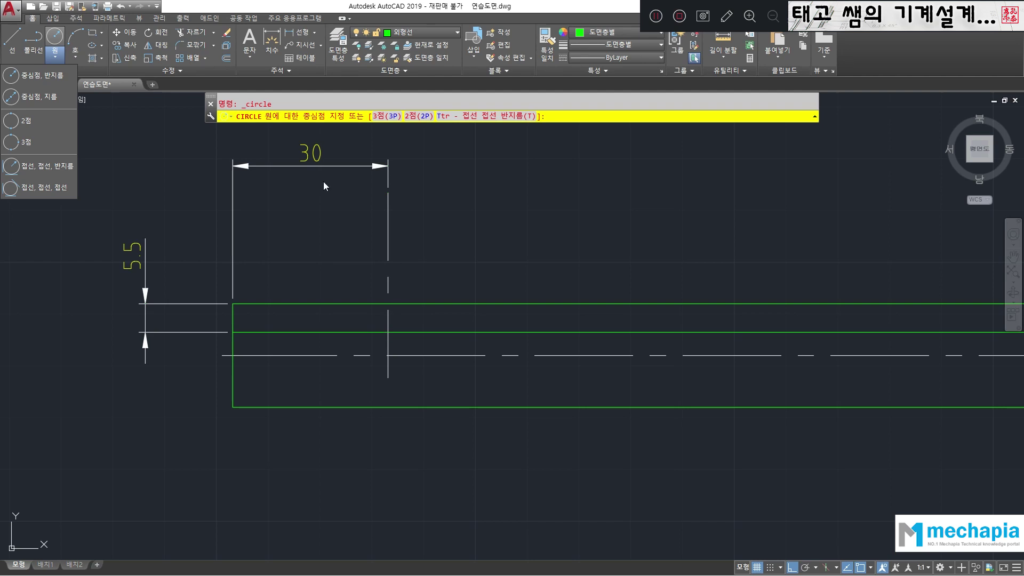
left_click(16, 123)
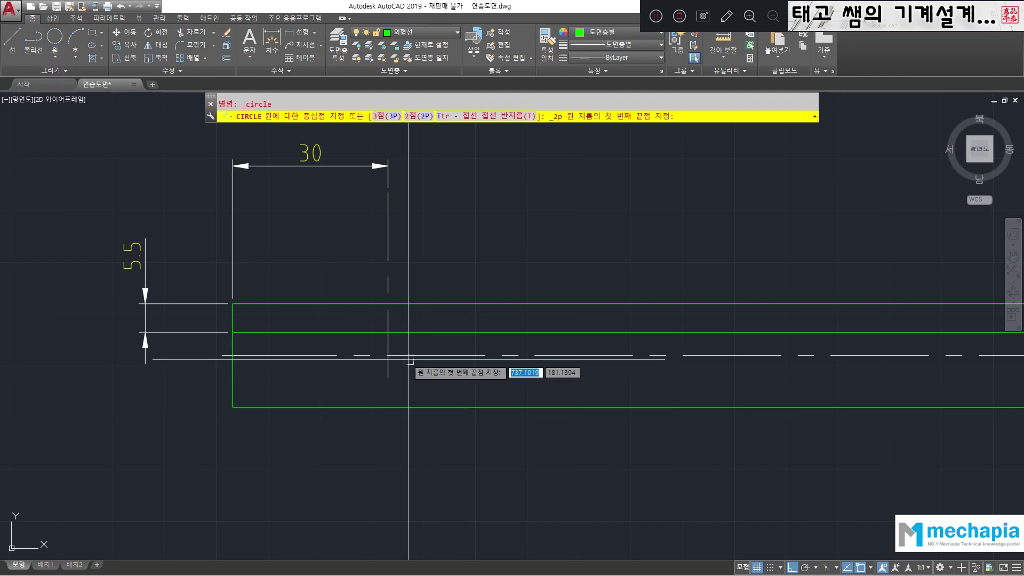
left_click(387, 331)
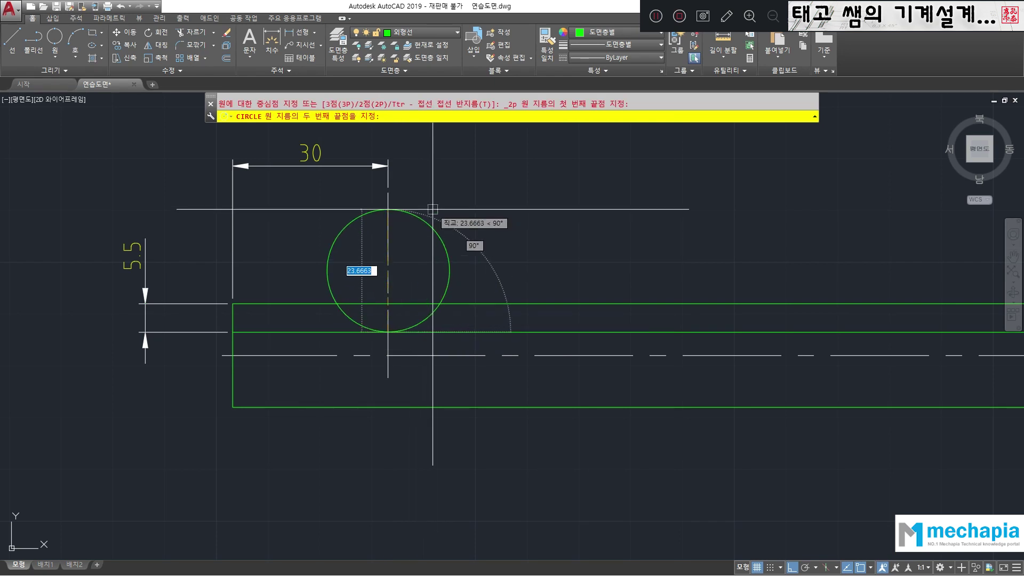
type("1")
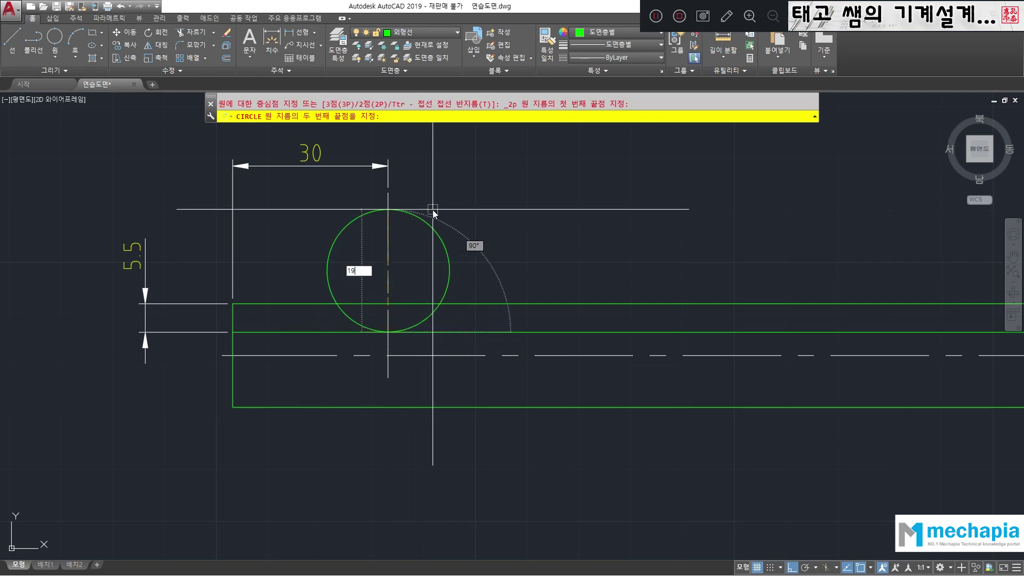
type("9")
key("Return")
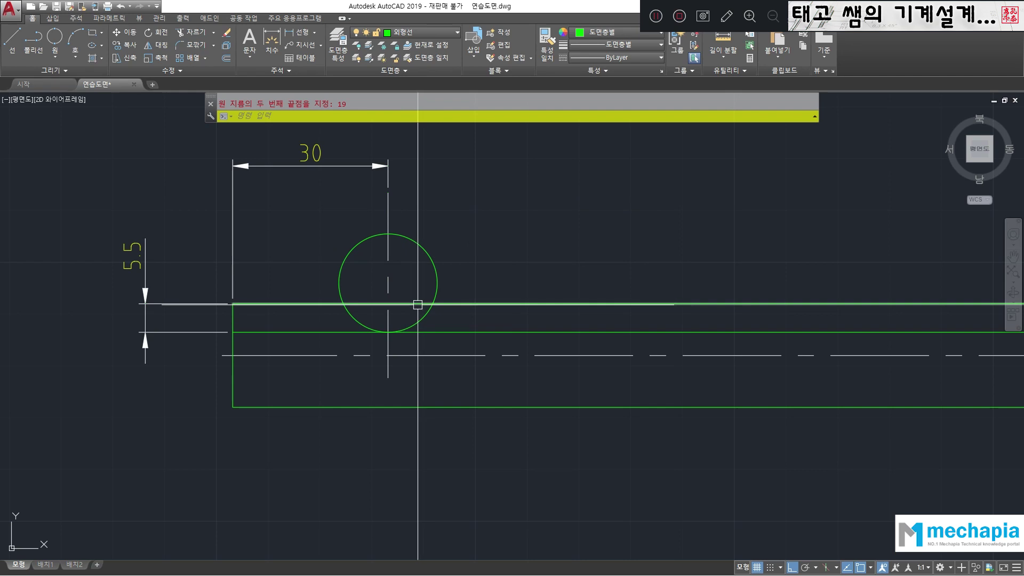
left_click(304, 332)
key("Delete")
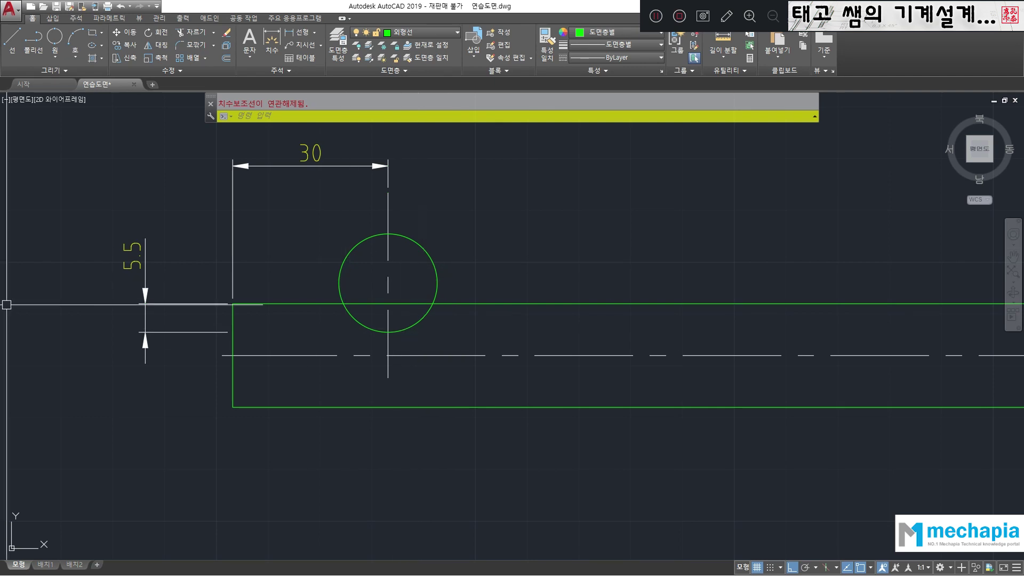
Switch to Acrobat Reader and compare the KS Woodruff keyway figure with the guidebook's phantom-circle dimensioning example.
key("alt+Tab")
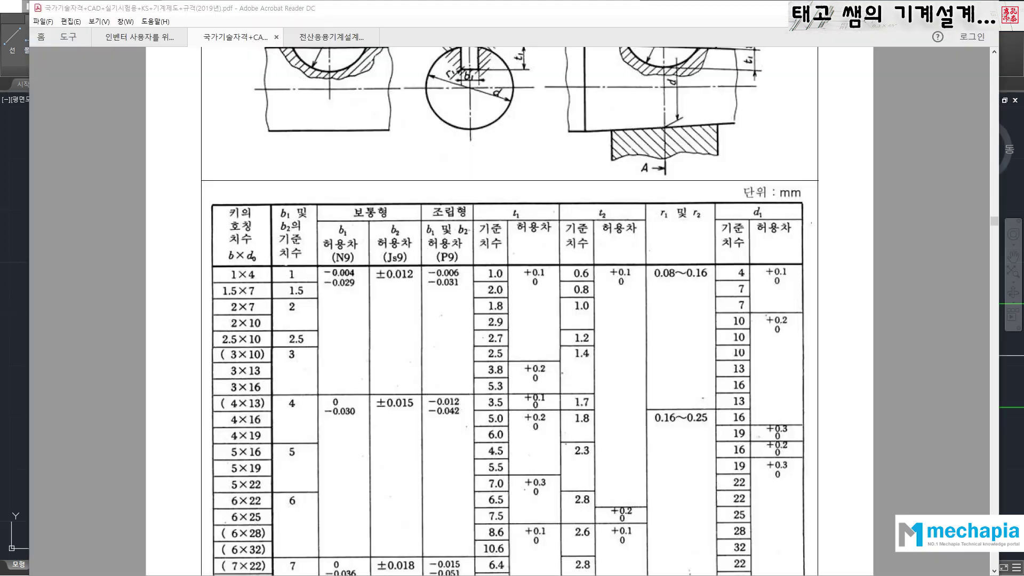
scroll(414, 153, "up", 3)
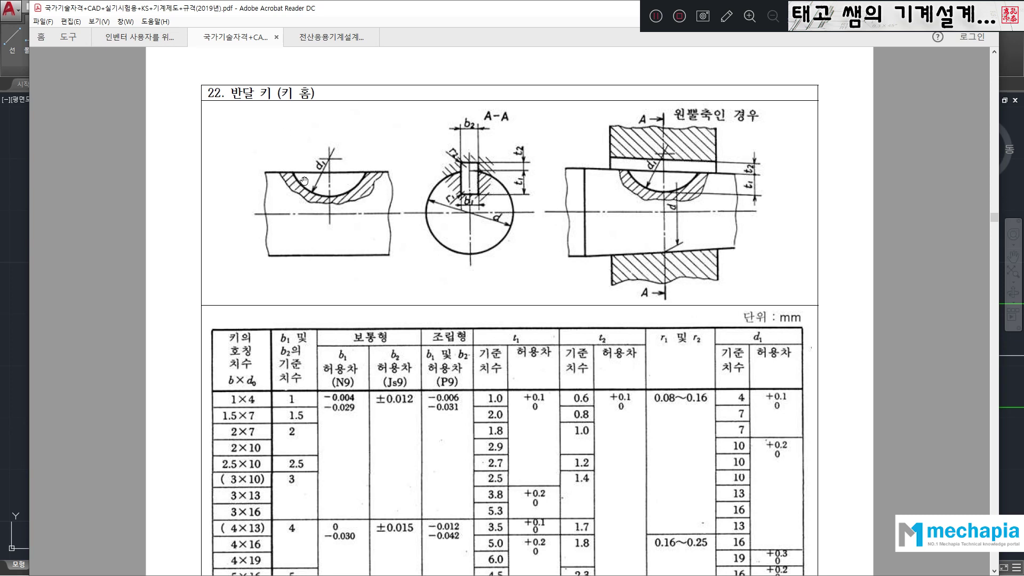
left_click(154, 40)
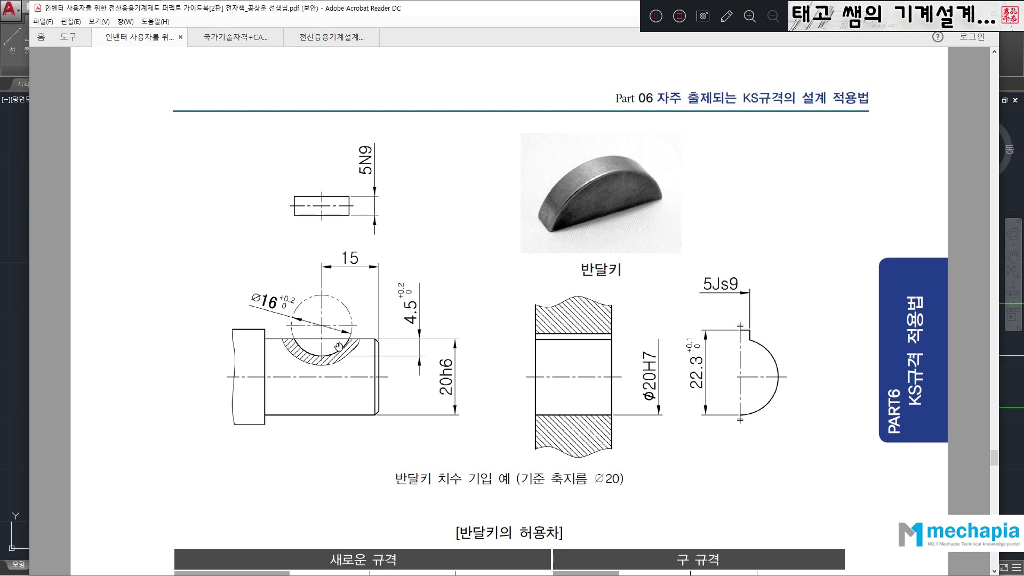
Return to AutoCAD, enlarge and reposition the layer properties manager, and widen its columns to show full property names.
left_click(18, 265)
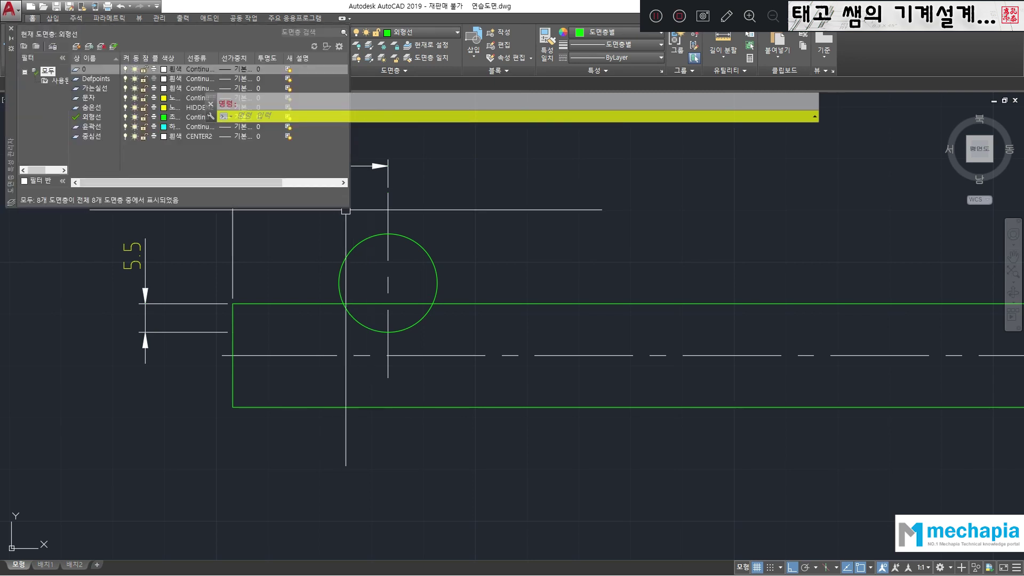
left_click_drag(350, 211, 557, 282)
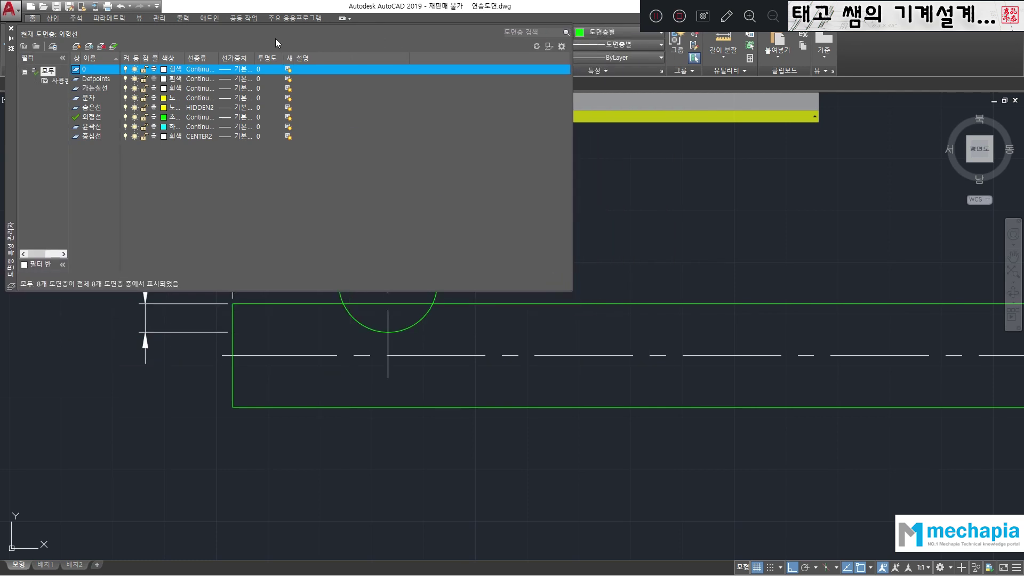
left_click_drag(15, 109, 295, 266)
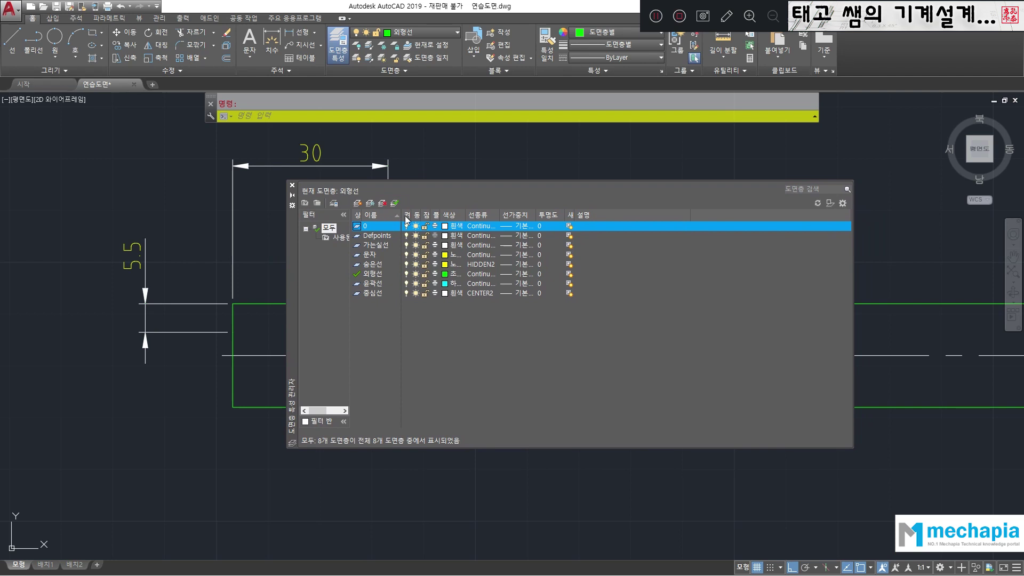
left_click_drag(408, 214, 654, 214)
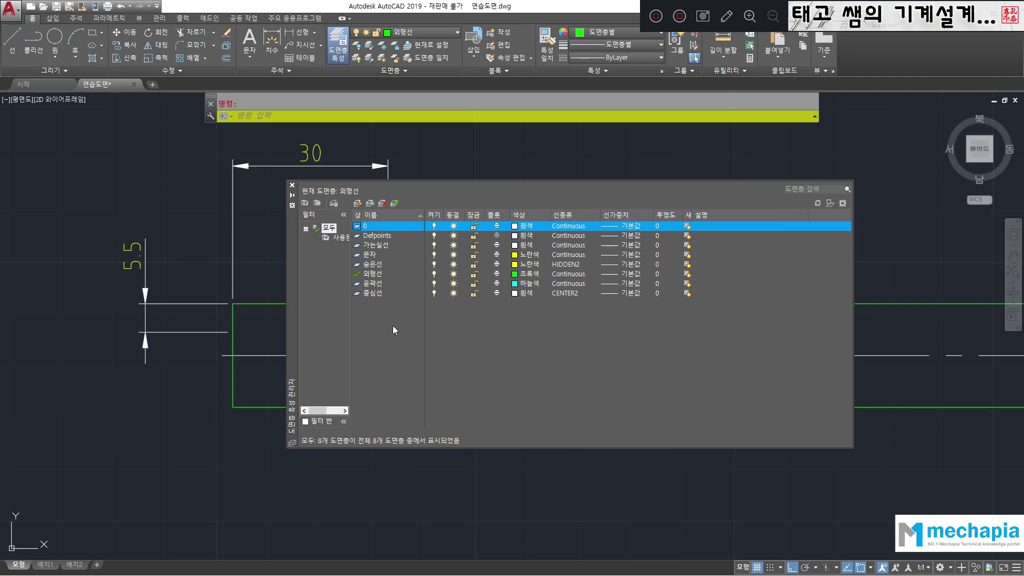
Create a new layer named 가상선 and set its colour to magenta (선홍색).
left_click(358, 203)
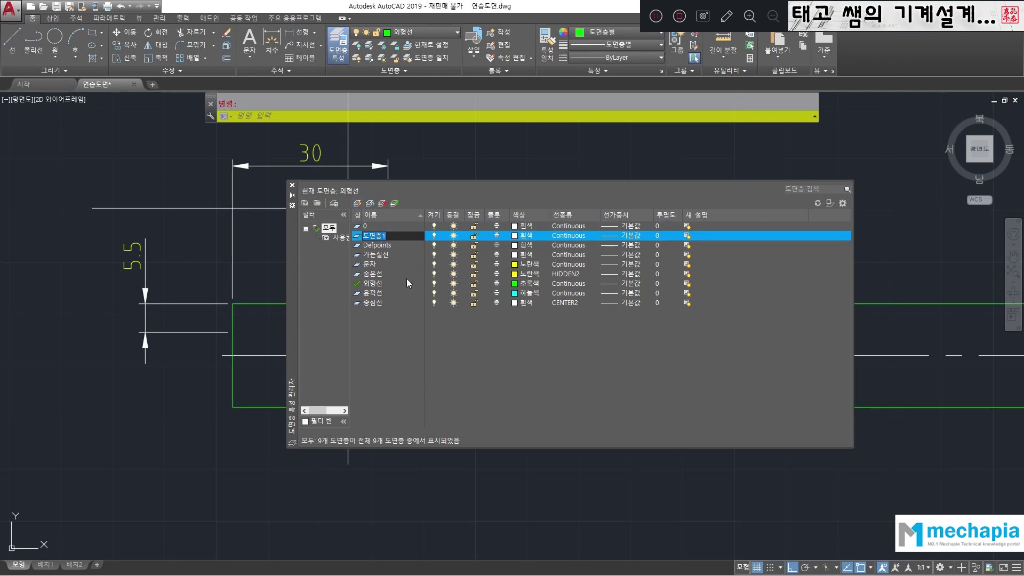
type("가상선")
left_click(517, 237)
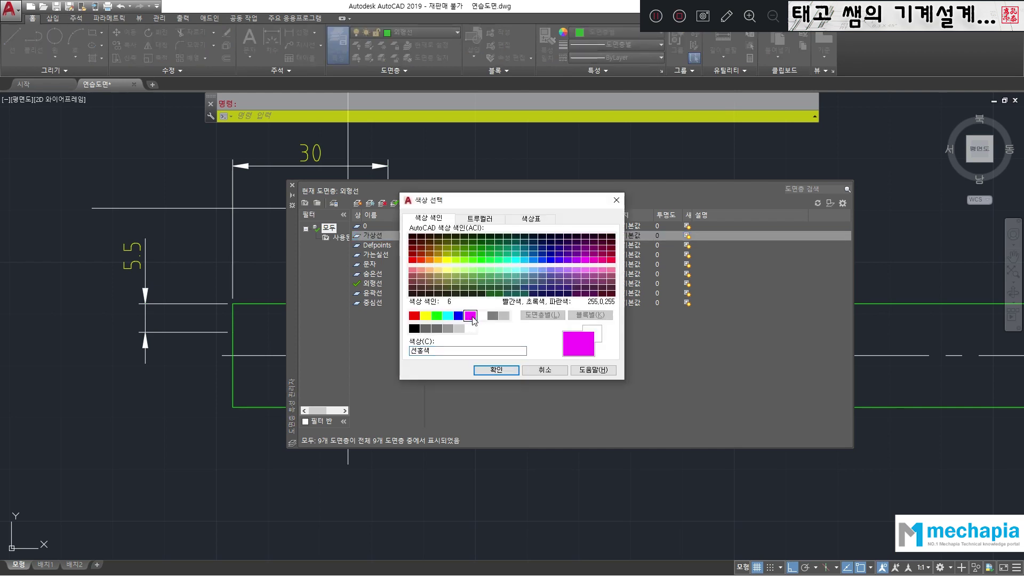
left_click(496, 370)
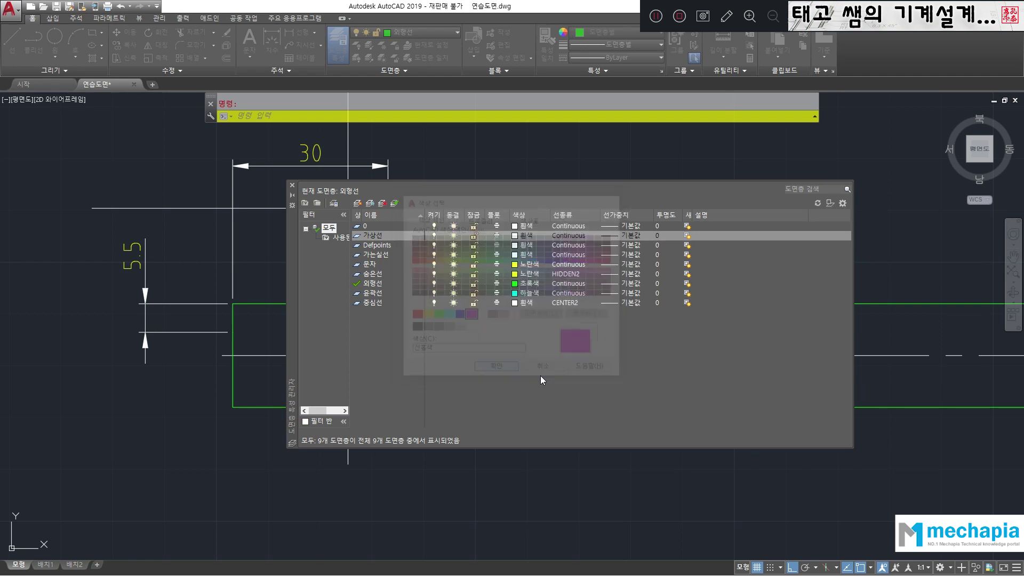
Load the PHANTOM2 linetype, assign it to the 가상선 layer, and close the layer properties manager.
left_click(570, 237)
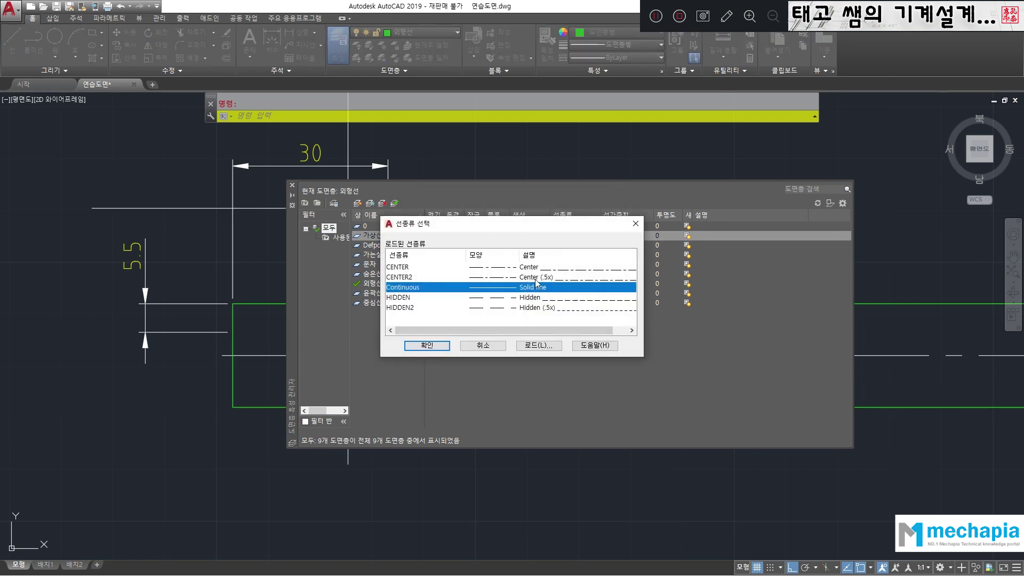
left_click(537, 348)
left_click(416, 288)
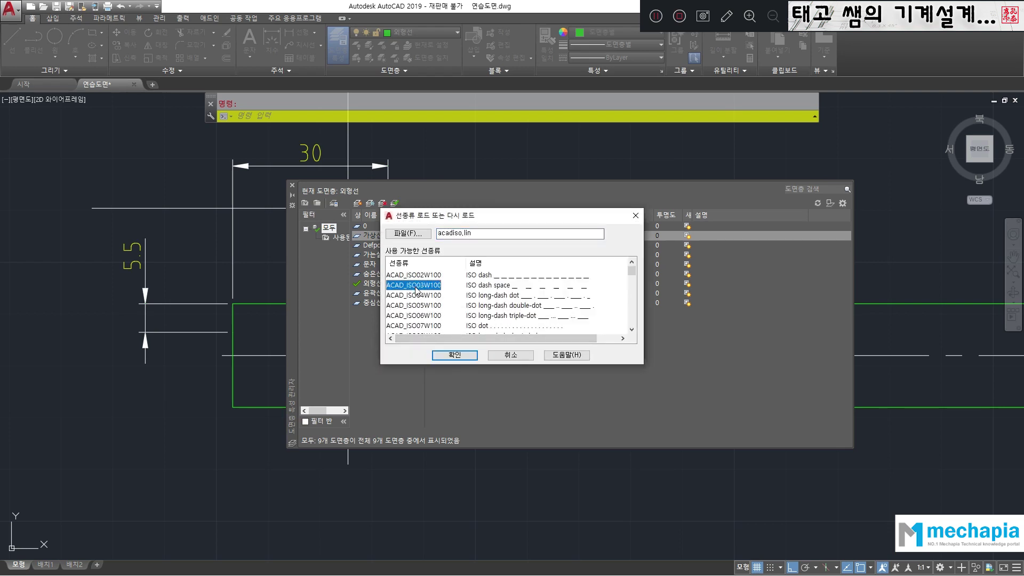
scroll(416, 290, "down", 15)
left_click(415, 286)
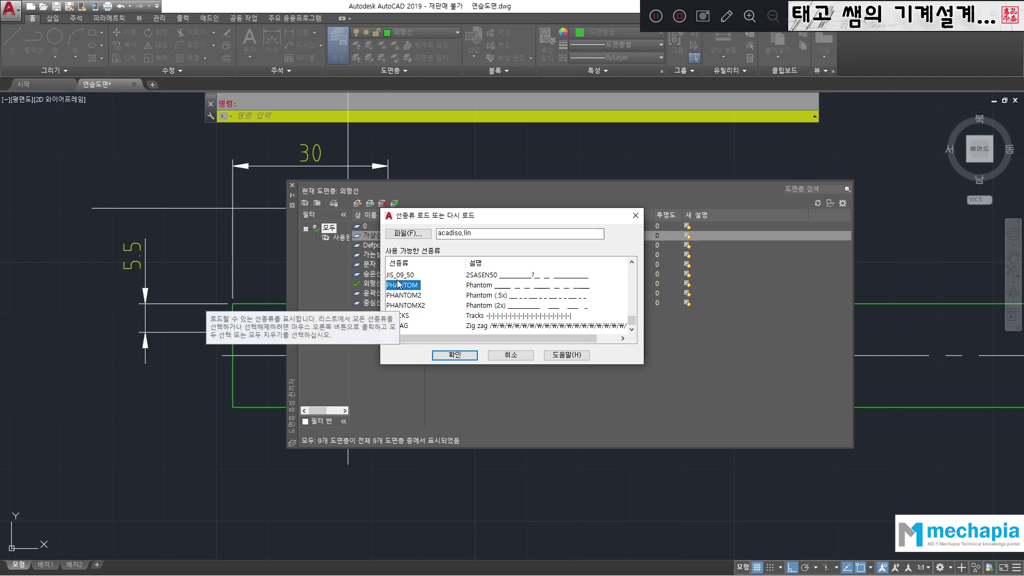
left_click(395, 296)
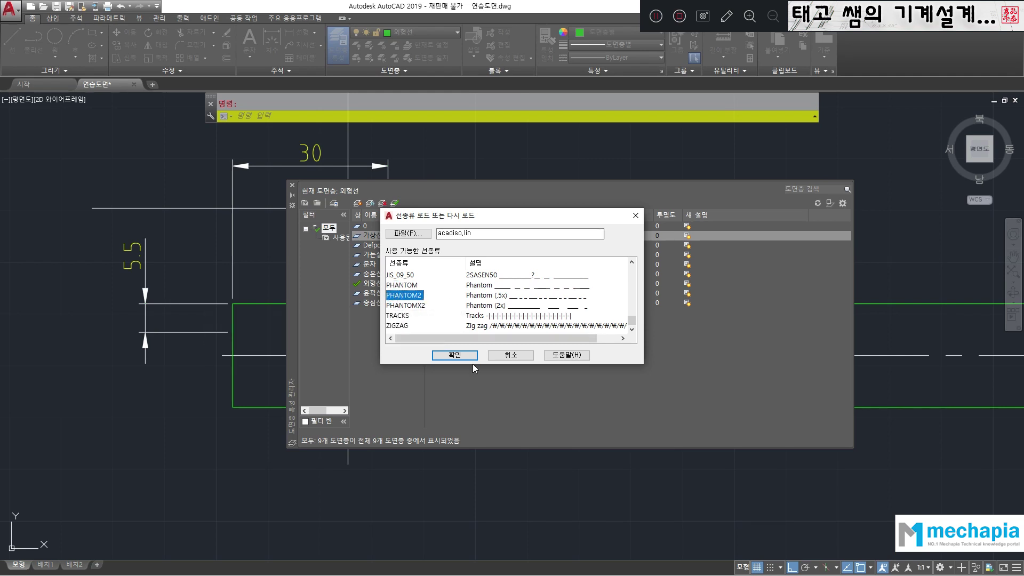
left_click(454, 355)
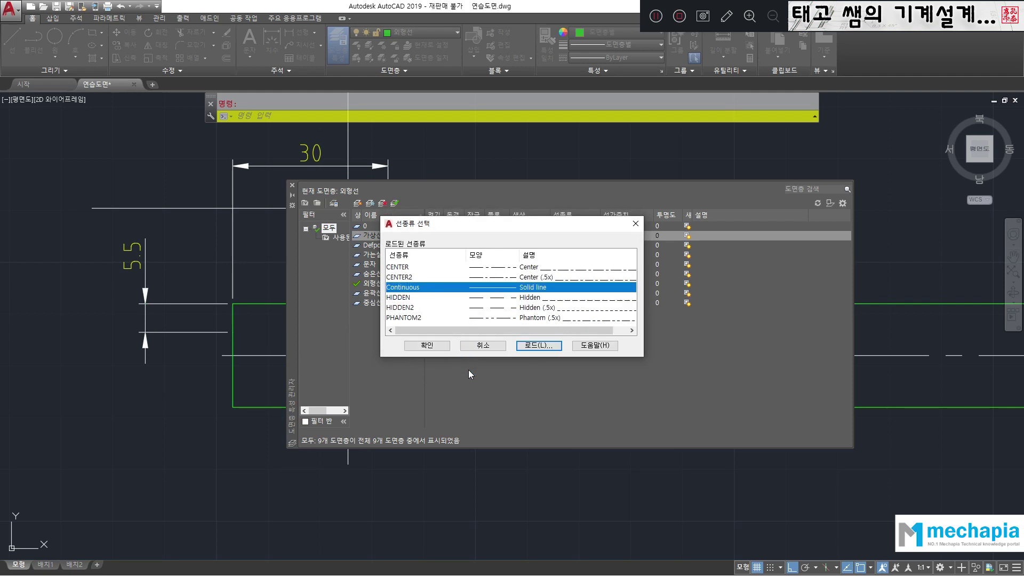
left_click(417, 318)
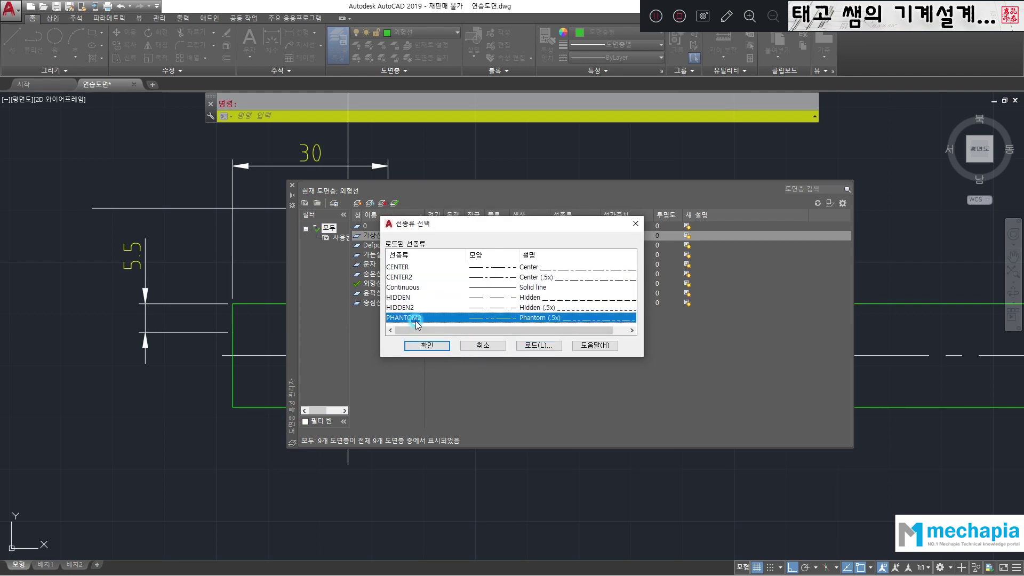
left_click(430, 346)
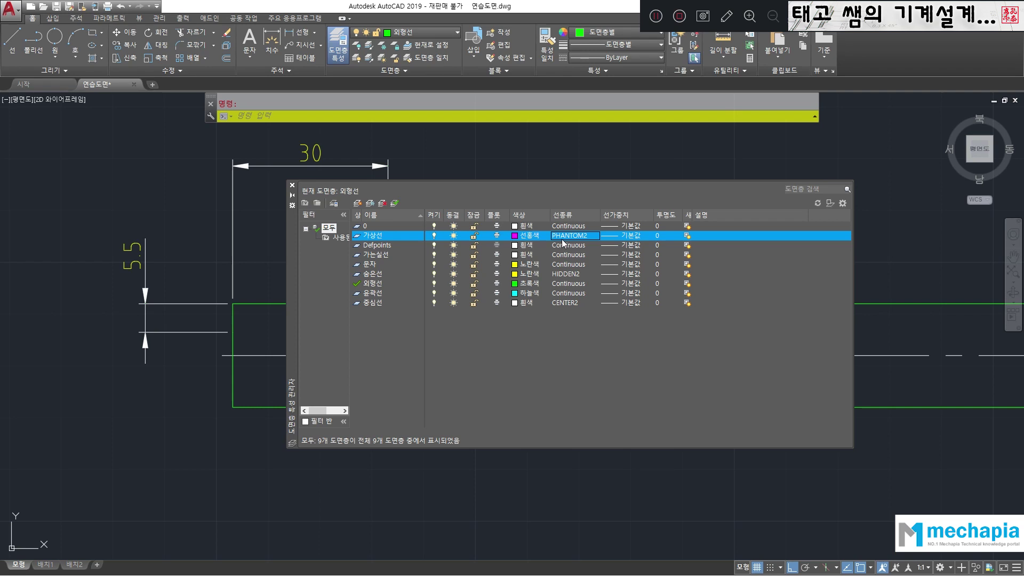
left_click(292, 186)
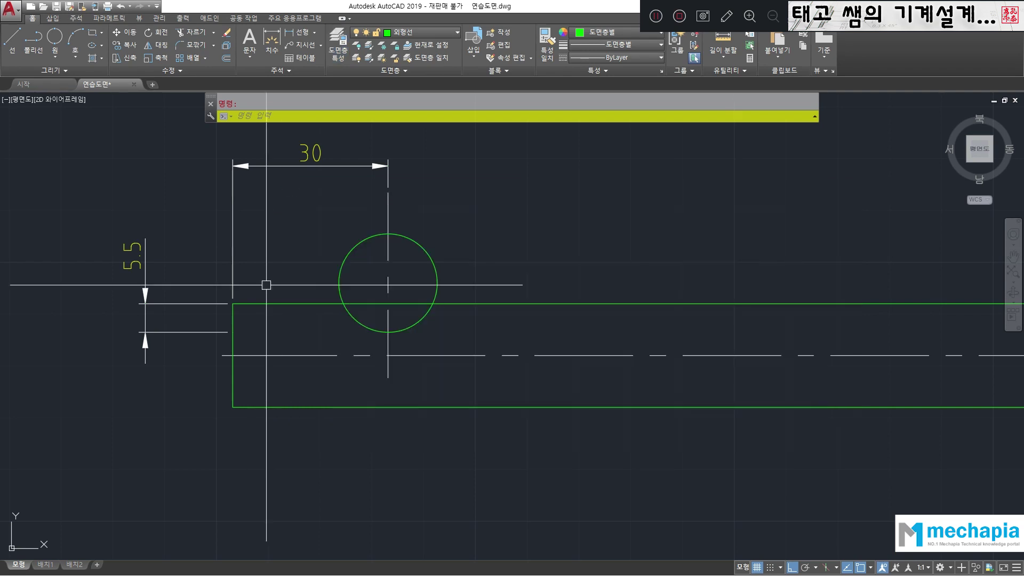
scroll(335, 299, "up", 2)
left_click(343, 297)
key("Escape")
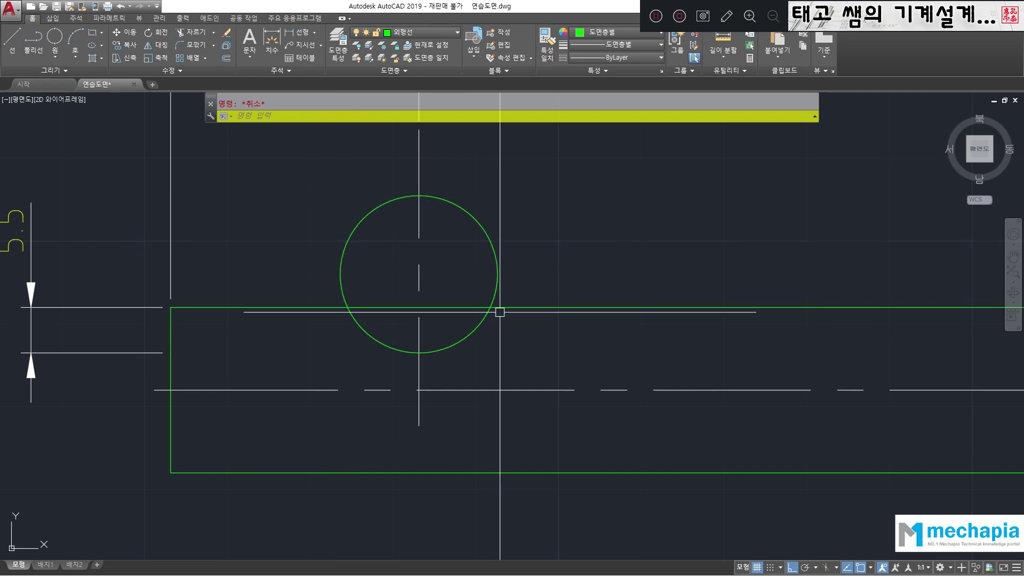
key("ctrl+z")
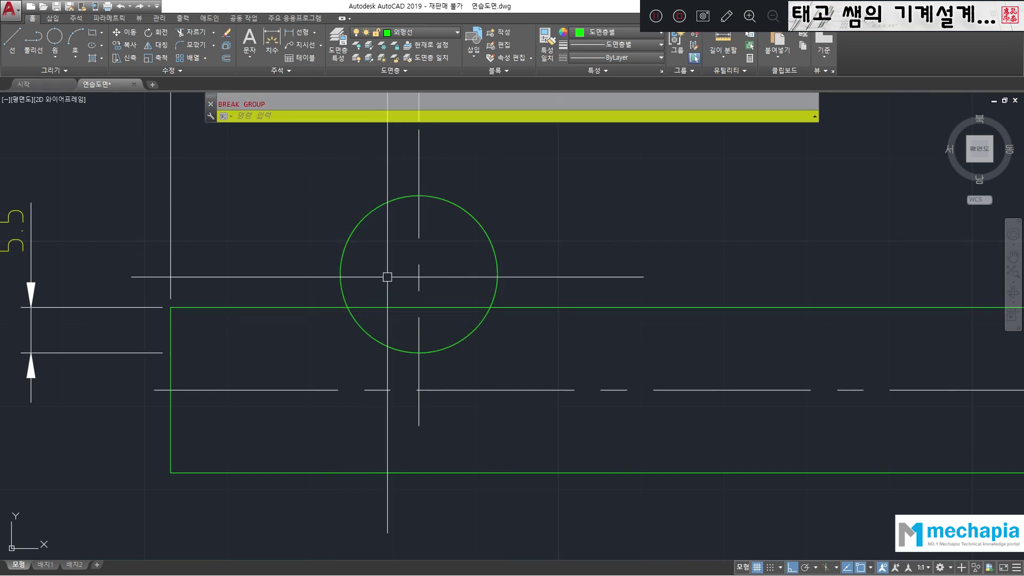
Trim away the part of the keyway circle above the shaft's upper edge.
middle_click_drag(397, 273, 391, 283)
key("Return")
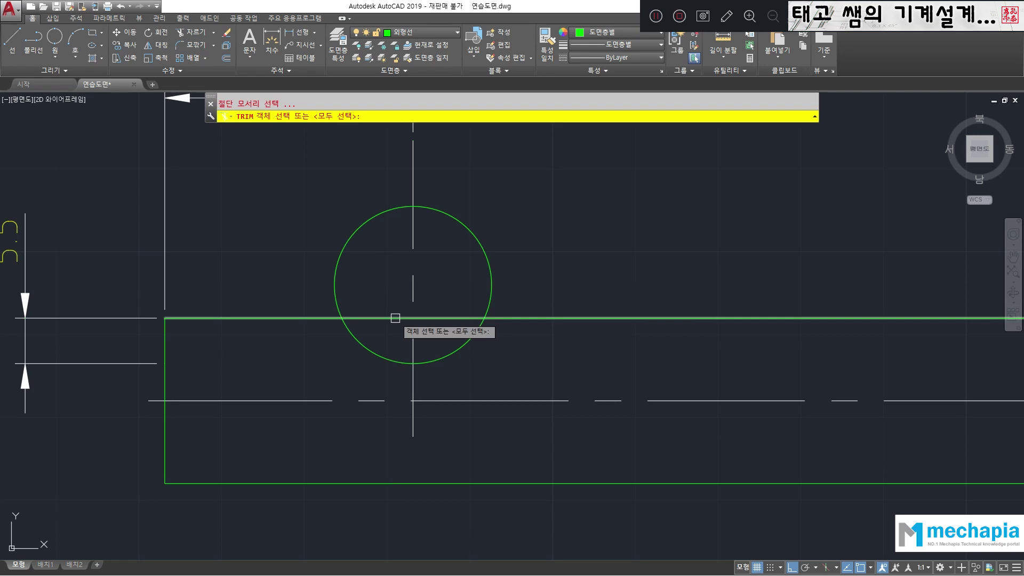
key("Return")
left_click(375, 217)
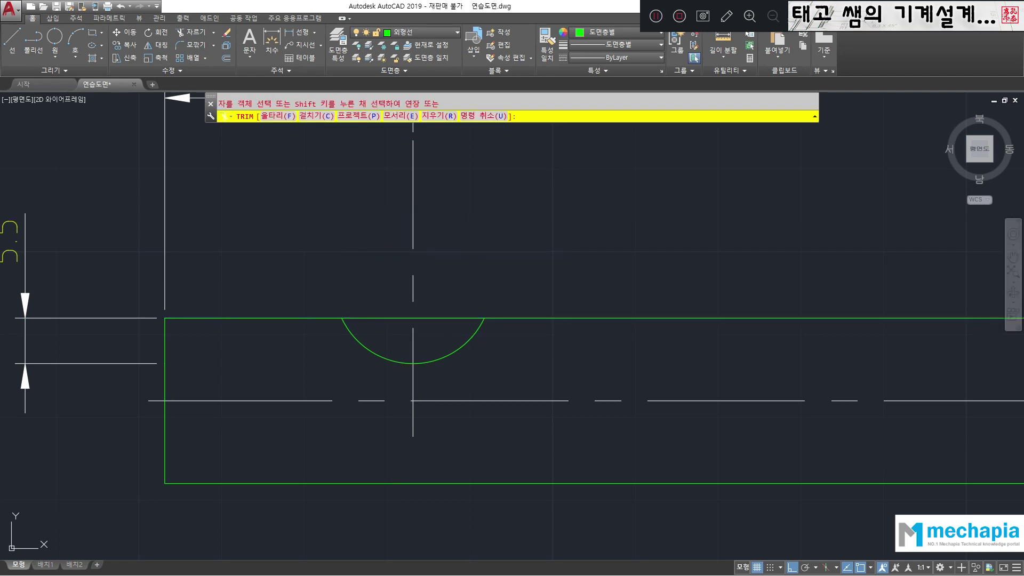
key("Return")
Extend the left end of the keyway arc up and around to the vertical keyway centre line.
type("ex")
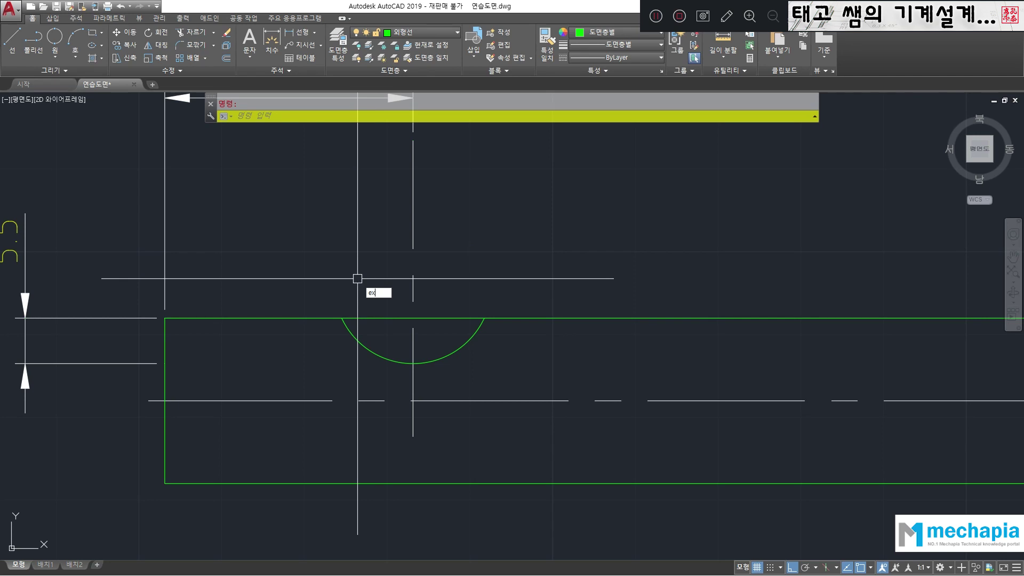
key("Return")
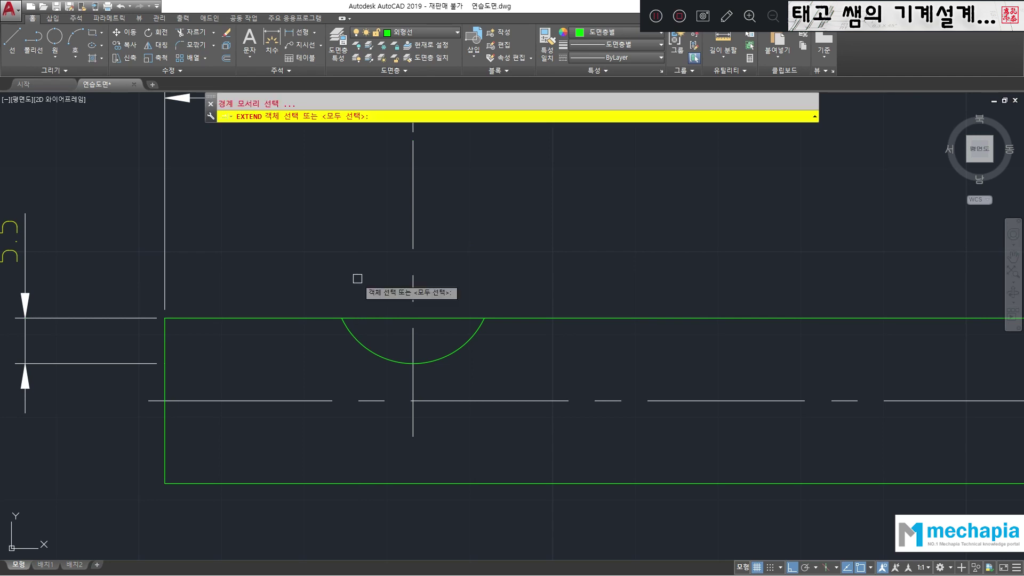
left_click(344, 331)
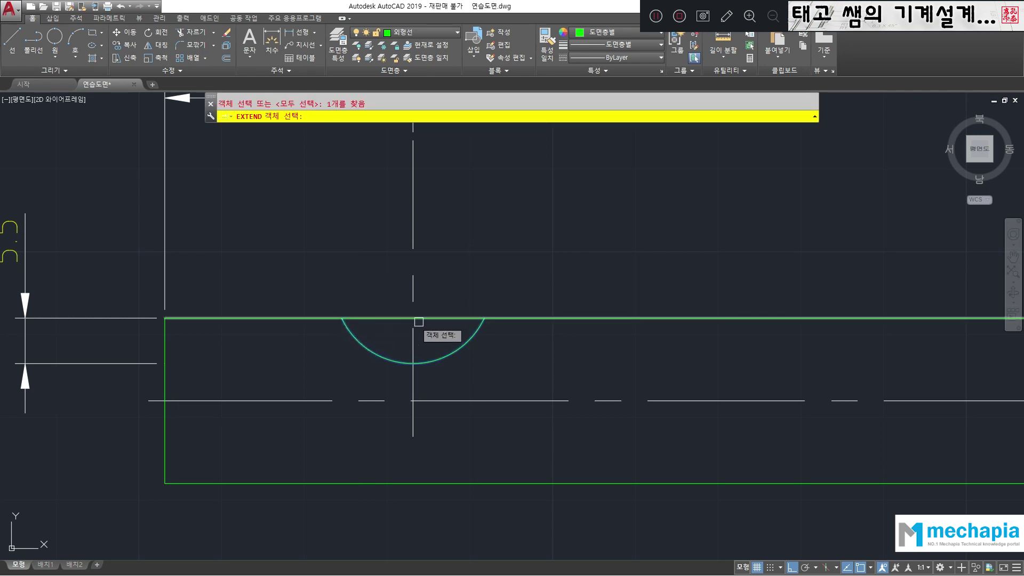
key("Return")
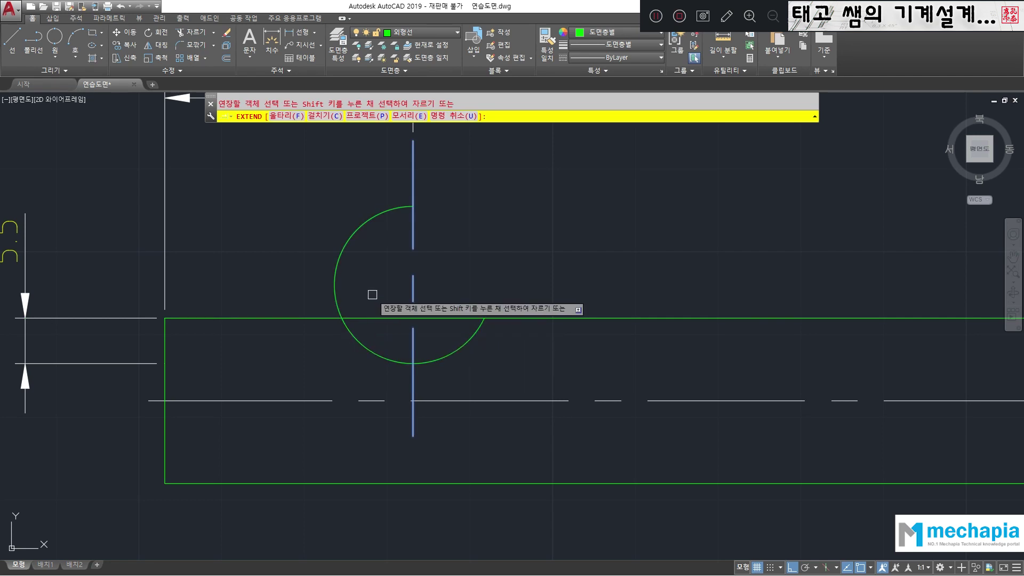
key("Escape")
Break the keyway arc at a single point where its left side crosses the shaft's upper edge.
left_click(158, 75)
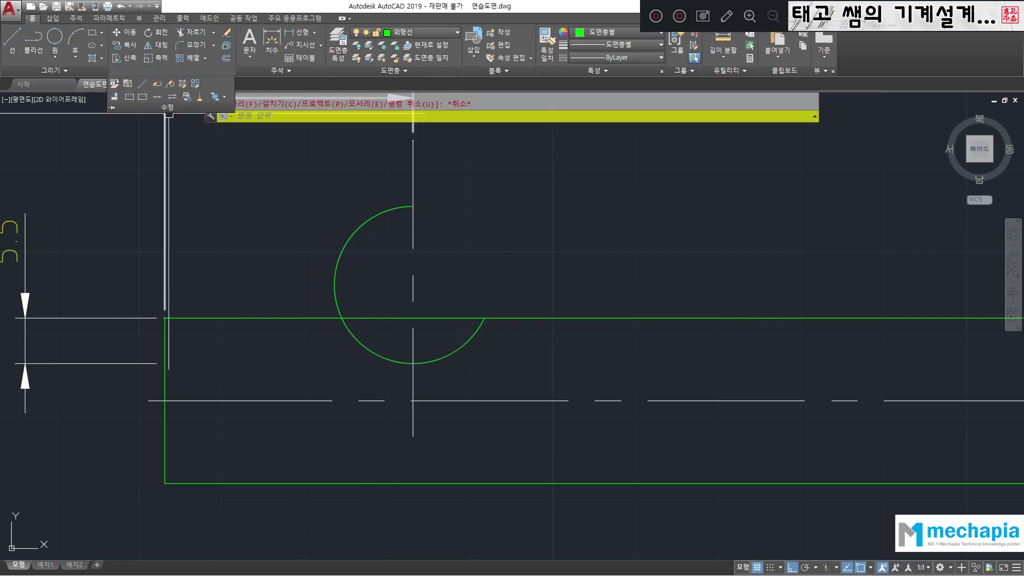
left_click(142, 100)
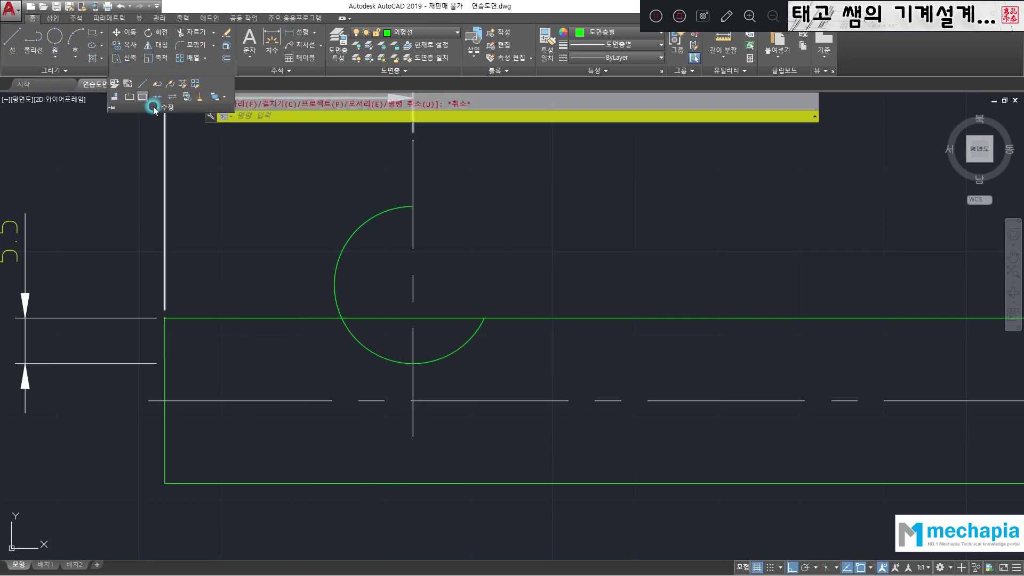
left_click(340, 318)
type("f")
key("Return")
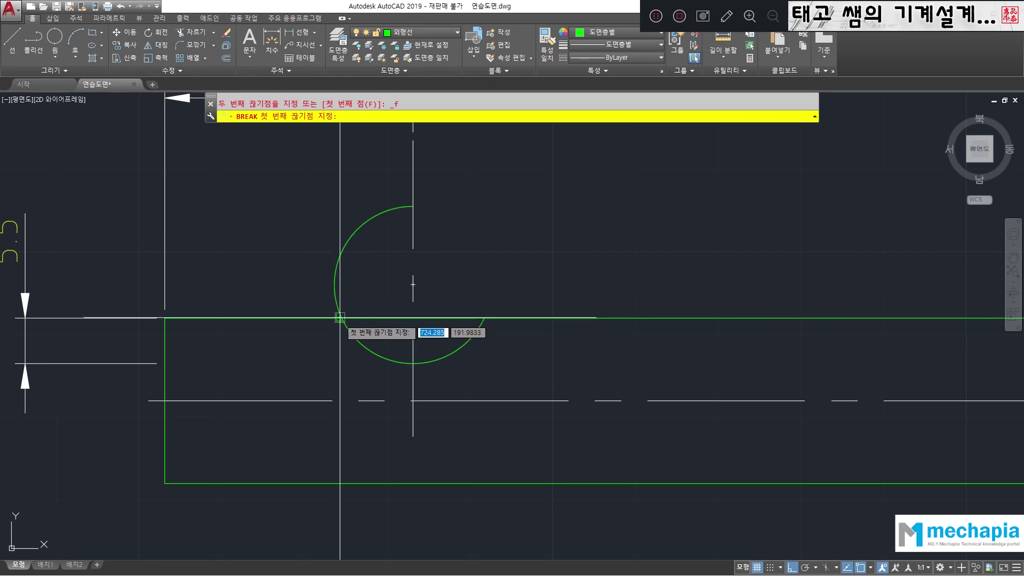
scroll(341, 318, "up", 6)
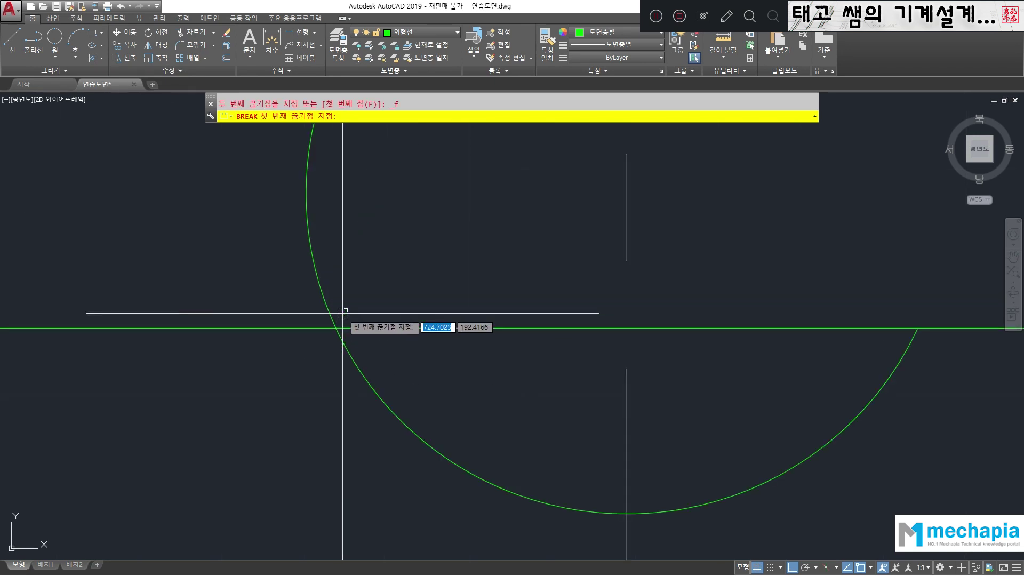
left_click(336, 328)
type("@")
key("Return")
scroll(391, 294, "down", 4)
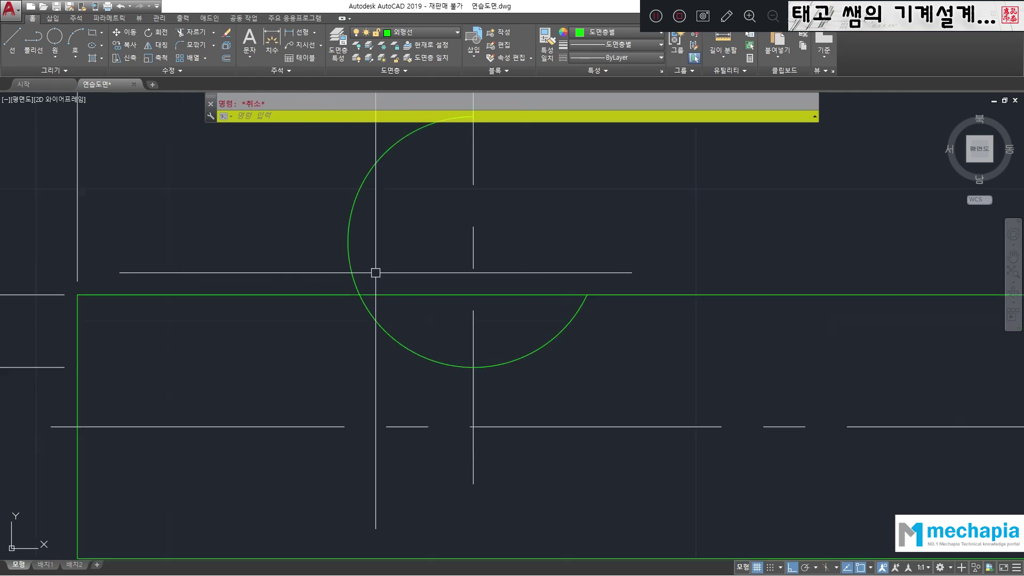
left_click(347, 229)
scroll(429, 236, "down", 2)
middle_click_drag(429, 236, 320, 268)
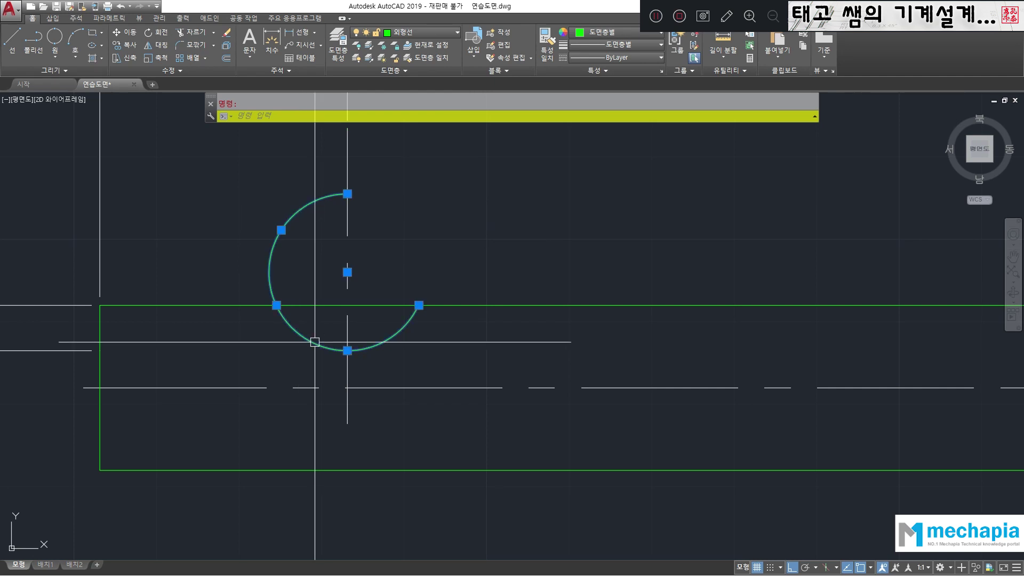
Extend the upper arc around to the shaft's upper edge on the right side, using that edge as the boundary.
key("Escape")
left_click(304, 208)
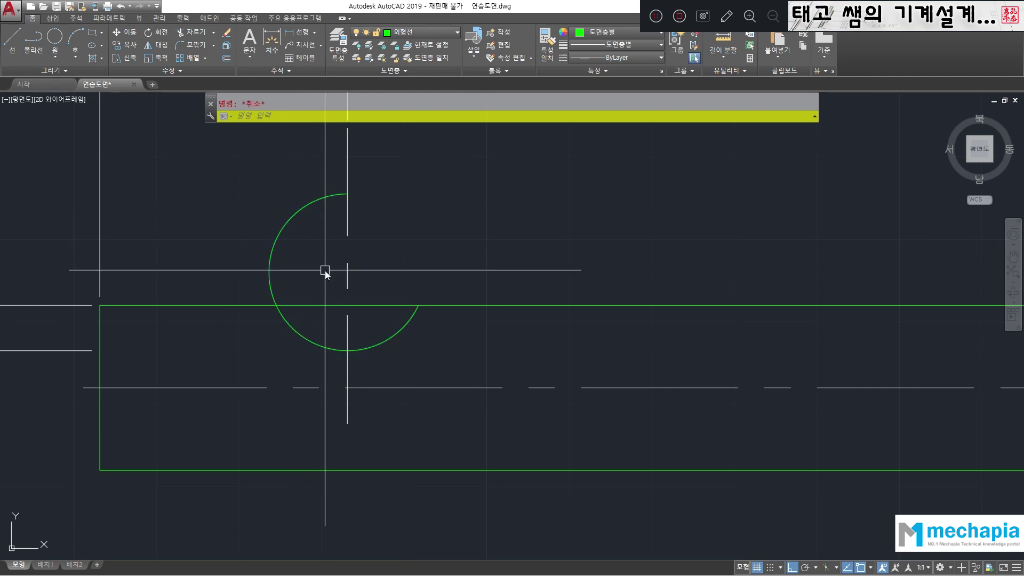
key("Return")
left_click(402, 305)
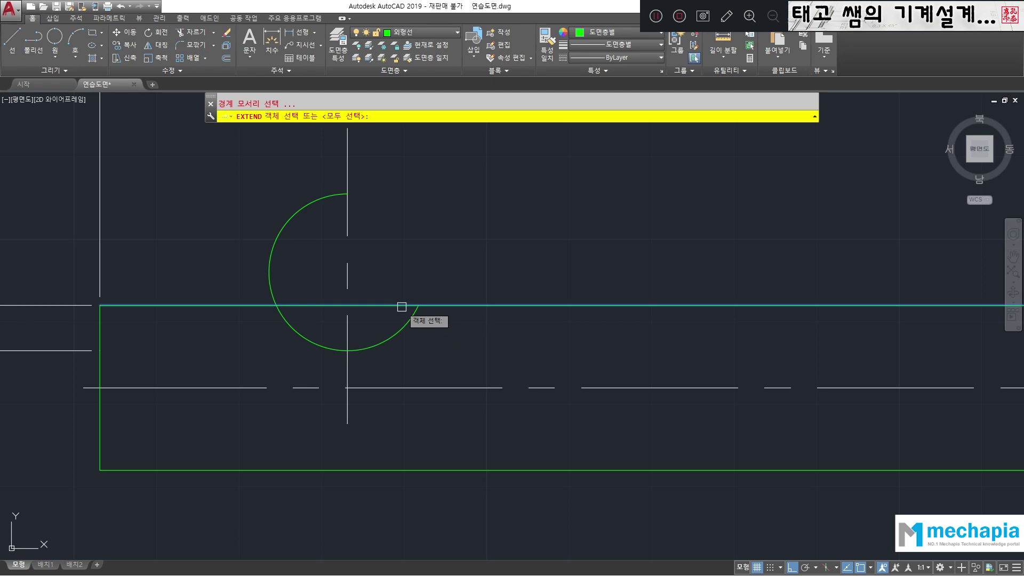
key("Return")
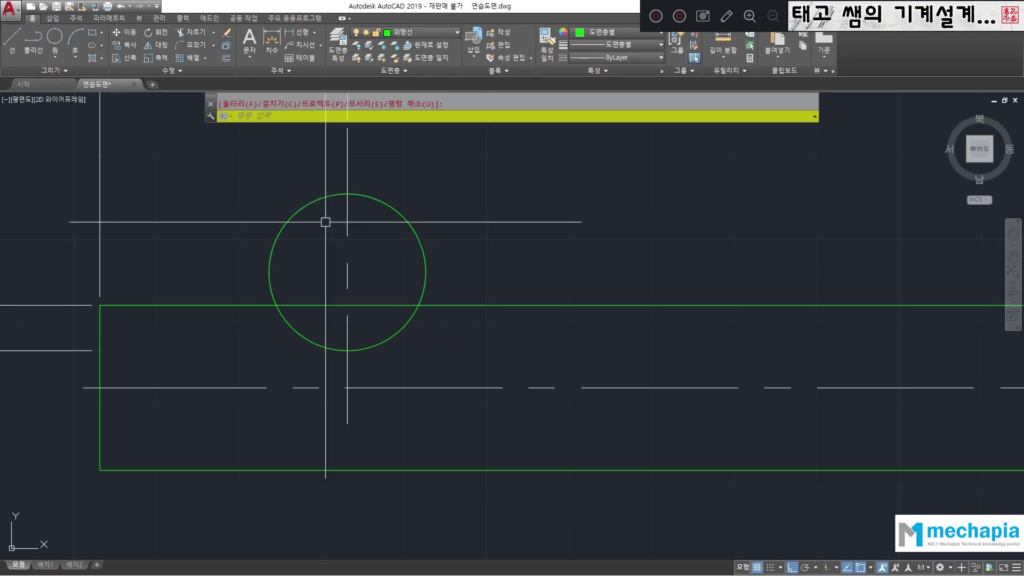
Assign the arc above the shaft's upper edge to the 가상선 layer.
left_click(322, 200)
key("Return")
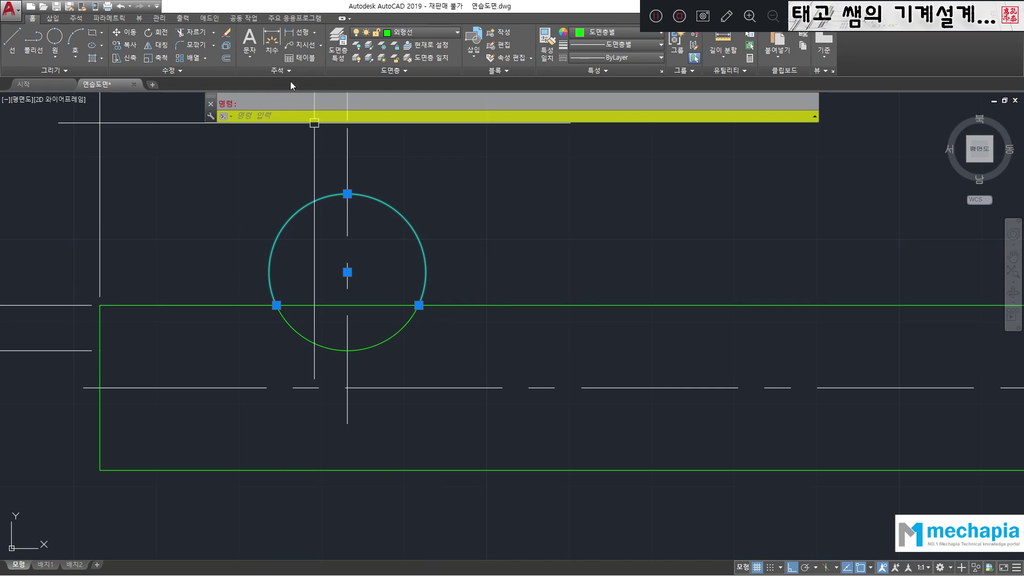
left_click(309, 201)
left_click(411, 35)
left_click(420, 84)
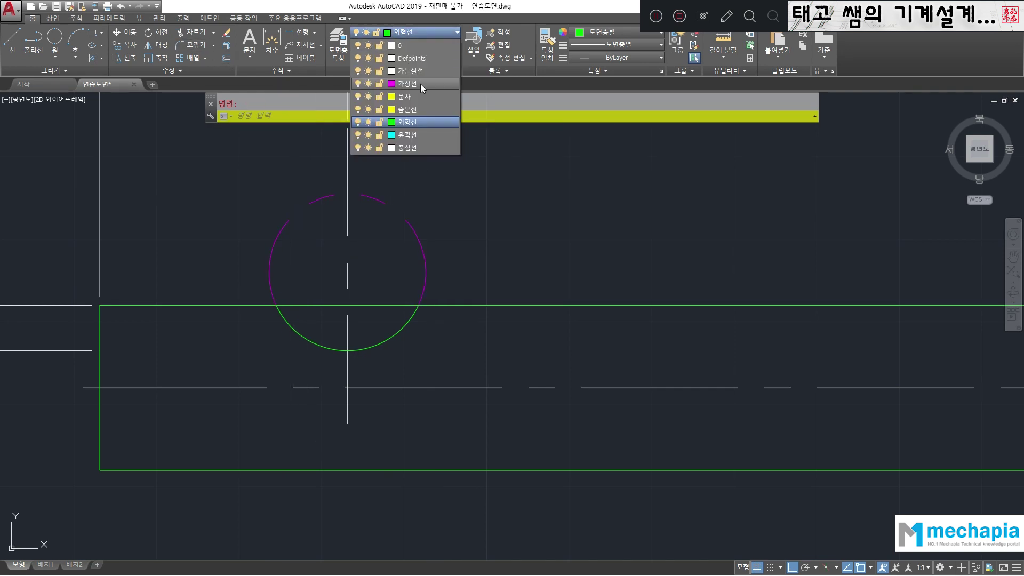
key("Escape")
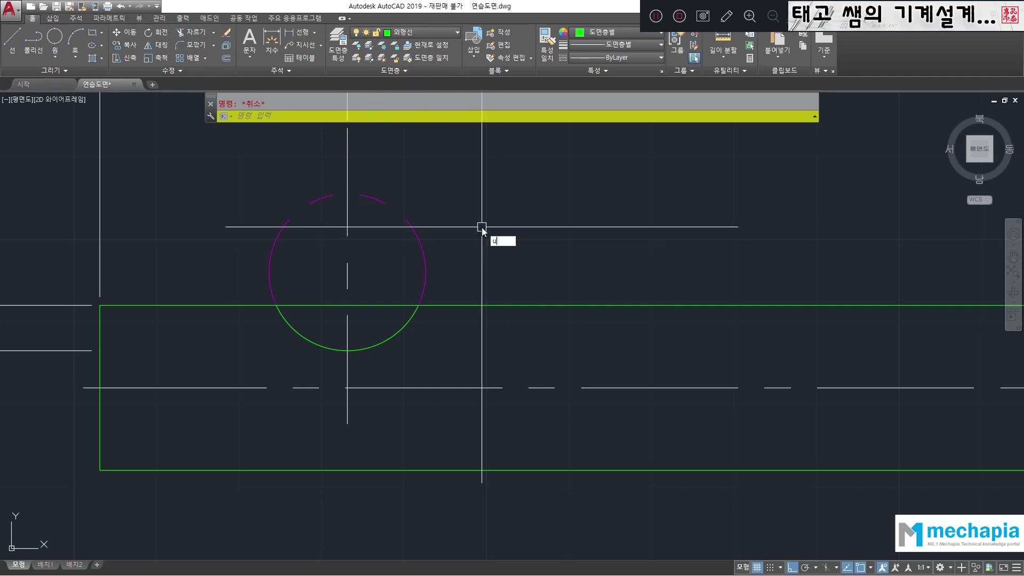
Undo the layer change, extending and splitting of the arcs back to the complete green keyway circle.
key("Escape")
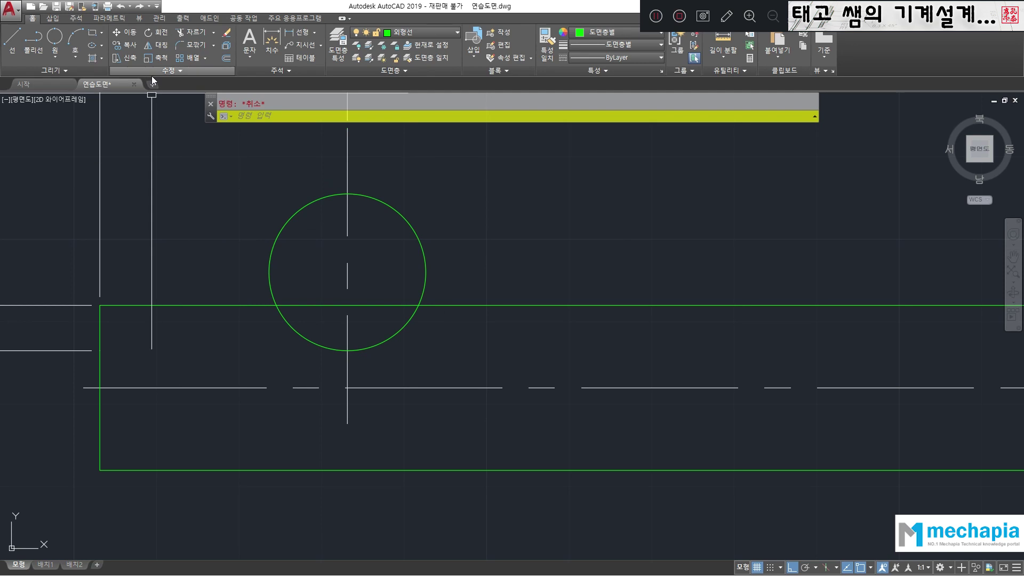
left_click(162, 70)
middle_click_drag(182, 152, 247, 166)
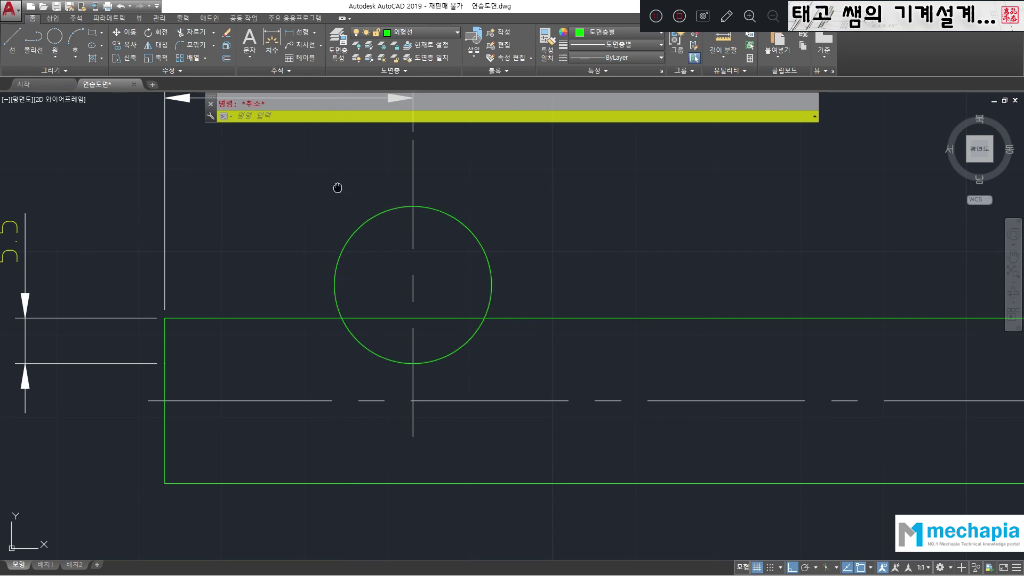
middle_click_drag(338, 190, 292, 151)
Break the circle on its left side from just above the shaft's upper edge to their intersection, leaving a small gap.
left_click(163, 70)
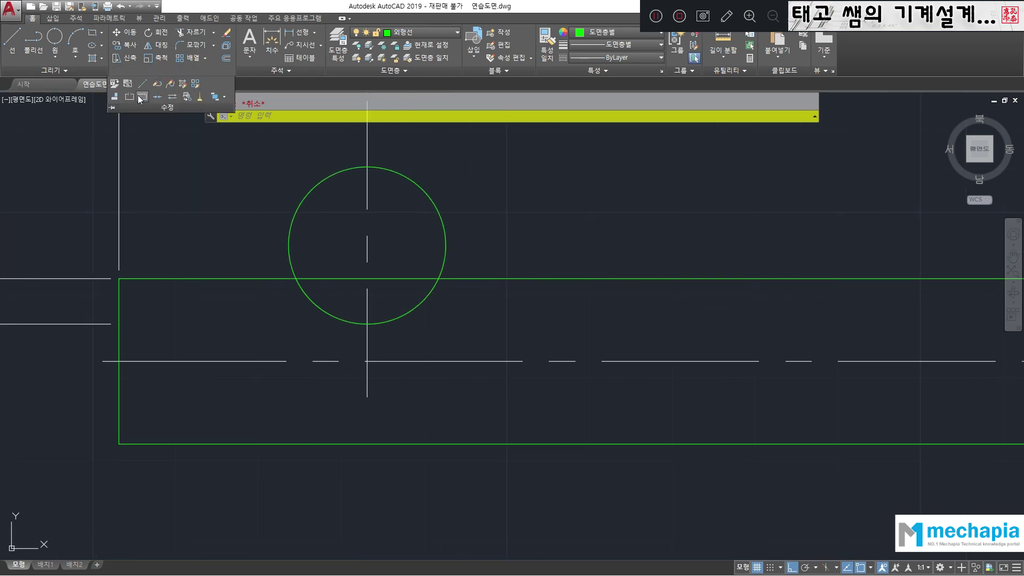
left_click(129, 98)
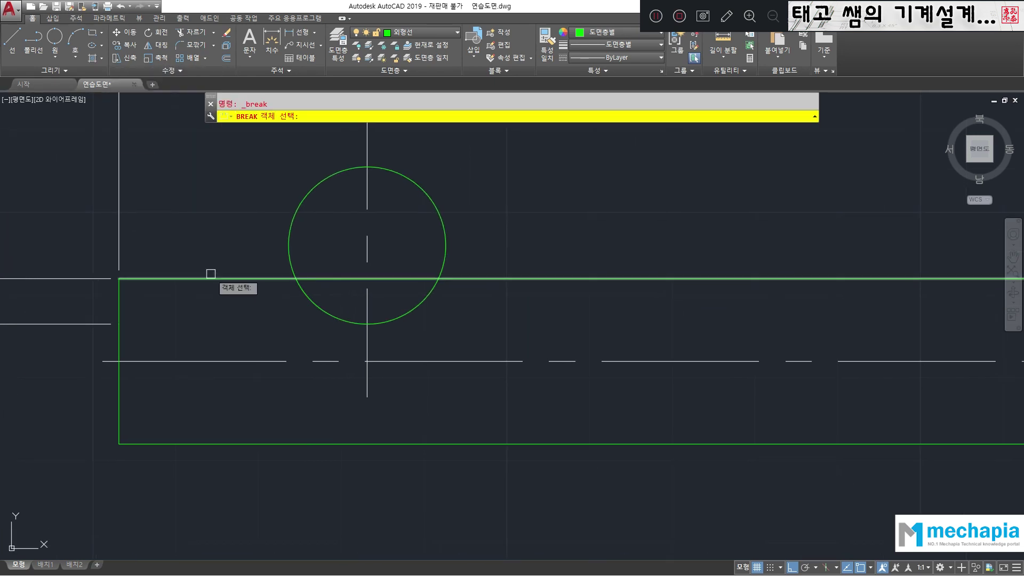
scroll(316, 288, "up", 4)
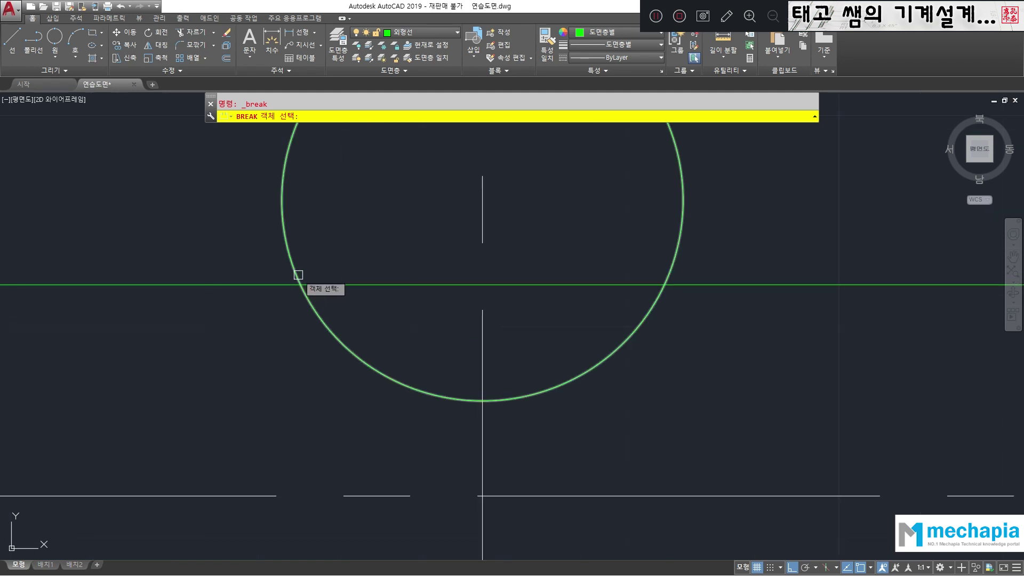
scroll(298, 277, "up", 4)
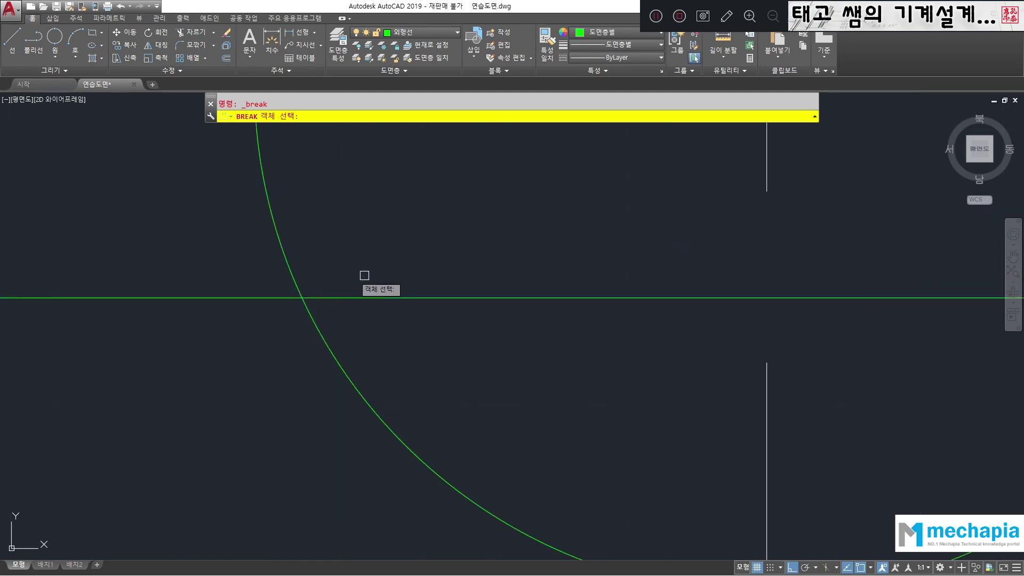
left_click(295, 279)
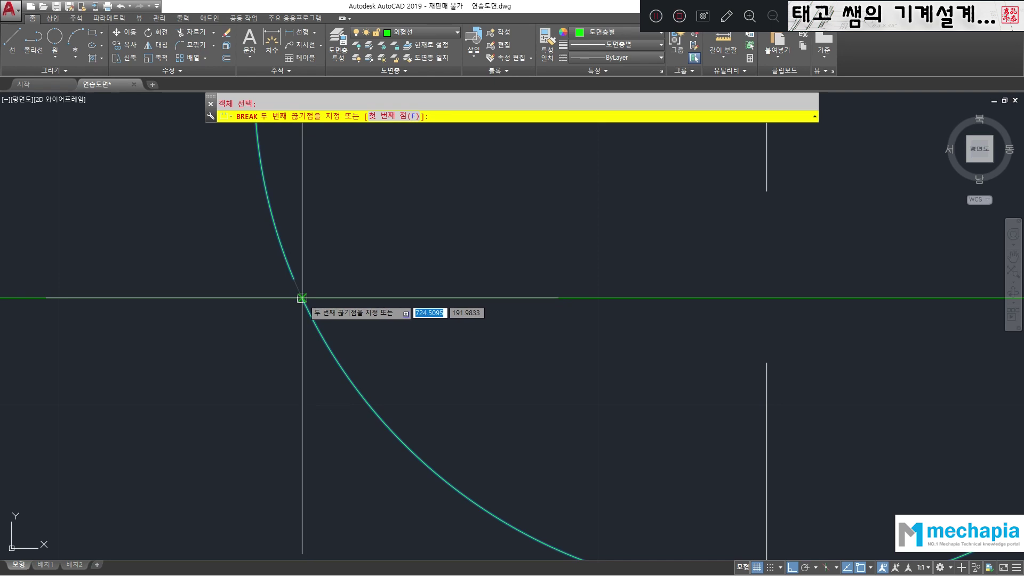
left_click(301, 297)
scroll(318, 279, "down", 6)
scroll(404, 267, "up", 2)
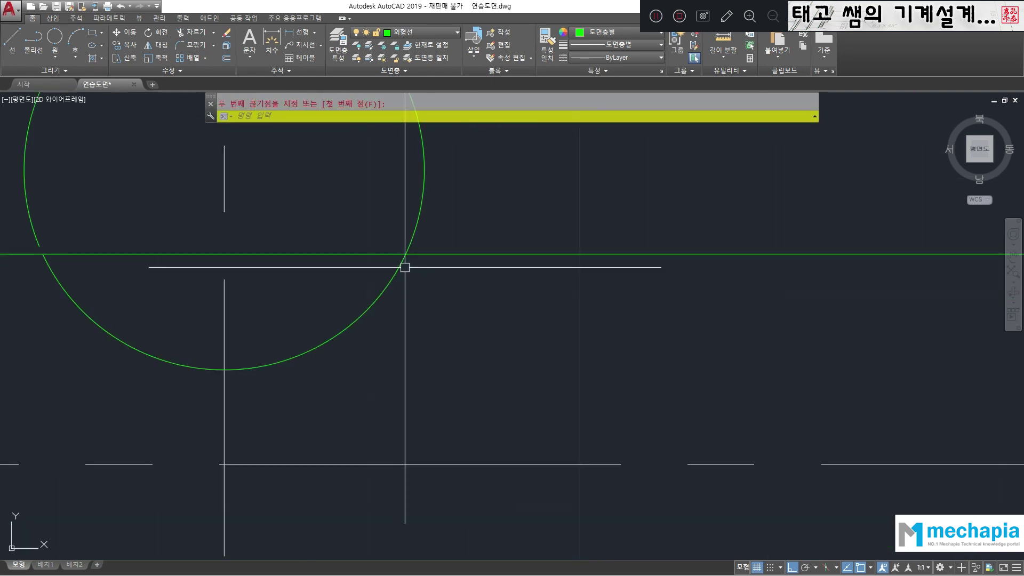
Break the circle on its right side from just above the shaft's upper edge to their intersection, leaving a small gap.
key("Return")
scroll(413, 245, "up", 5)
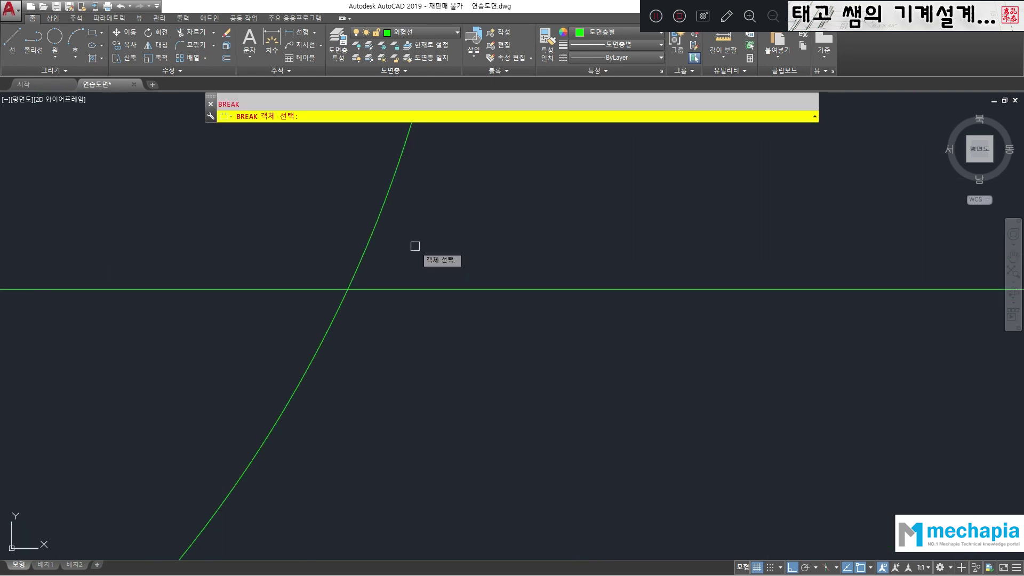
left_click(357, 267)
left_click(346, 285)
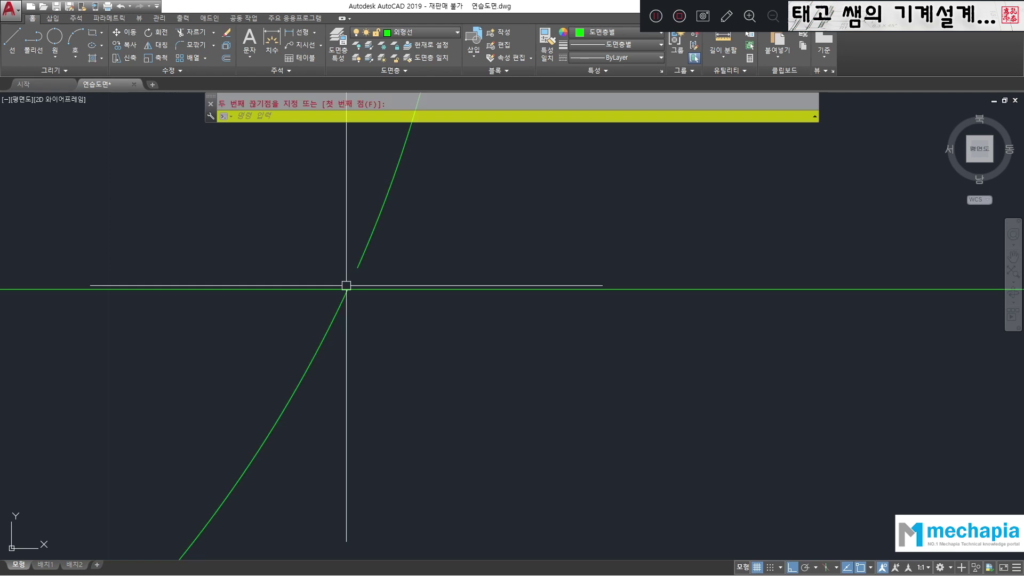
scroll(346, 285, "down", 4)
scroll(327, 262, "down", 2)
middle_click_drag(201, 259, 304, 254)
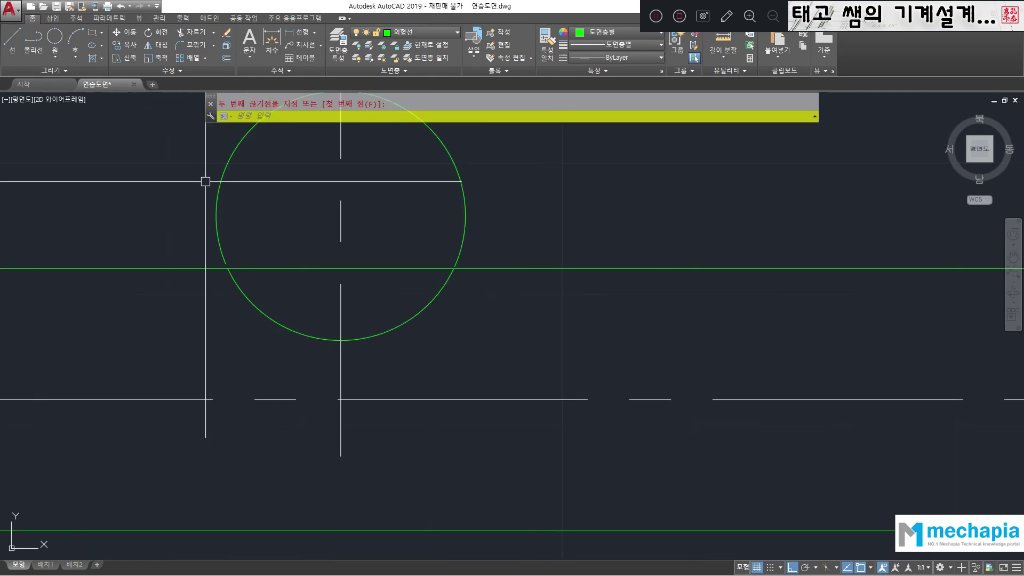
Move the circle's separated upper arc to the 가상선 layer.
key("Escape")
left_click(223, 179)
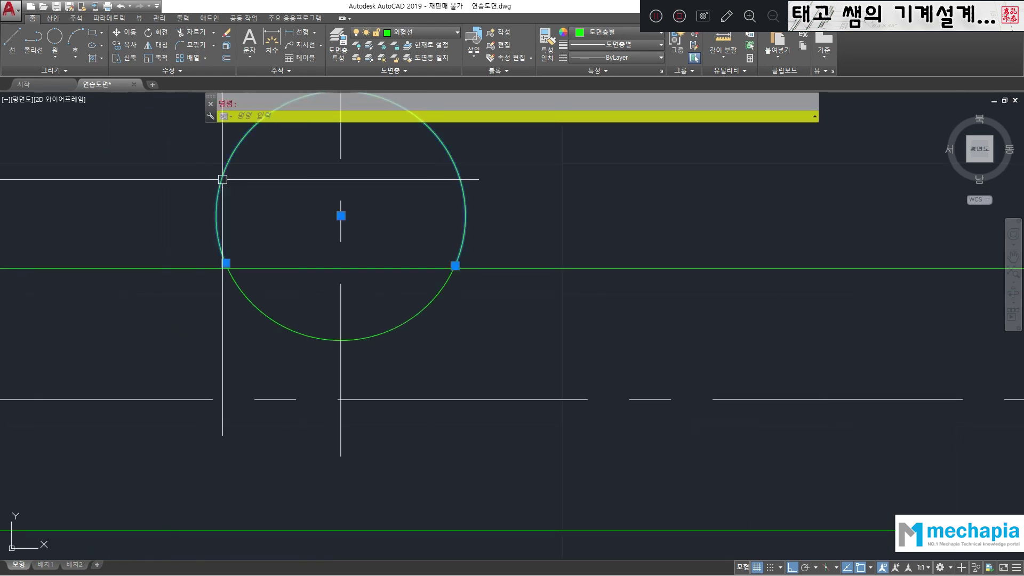
left_click(412, 34)
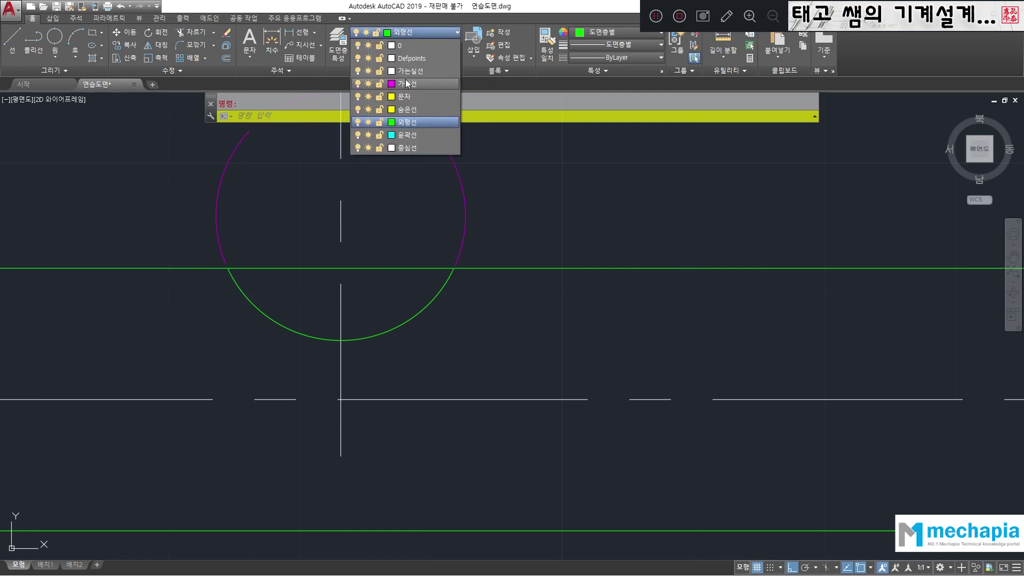
left_click(406, 84)
key("Escape")
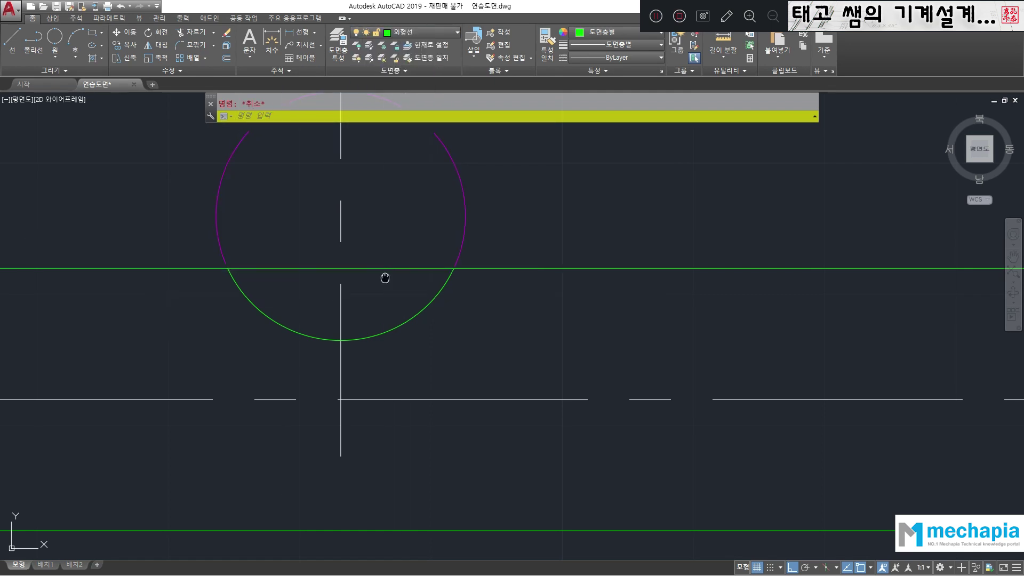
Extend both ends of the magenta phantom arc down to the shaft's upper edge.
middle_click_drag(392, 279, 463, 342)
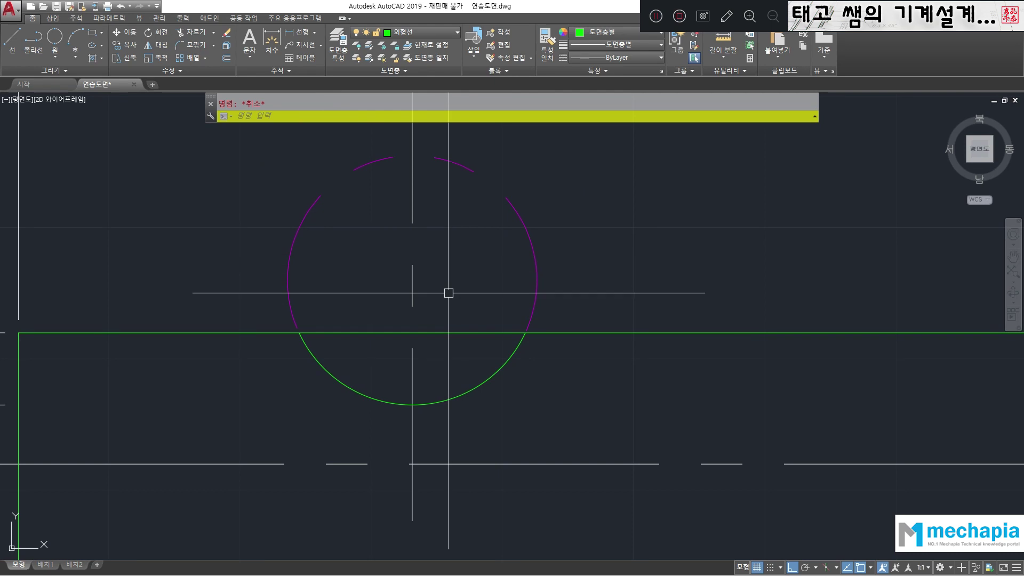
scroll(533, 322, "up", 5)
scroll(480, 277, "down", 8)
scroll(363, 261, "up", 5)
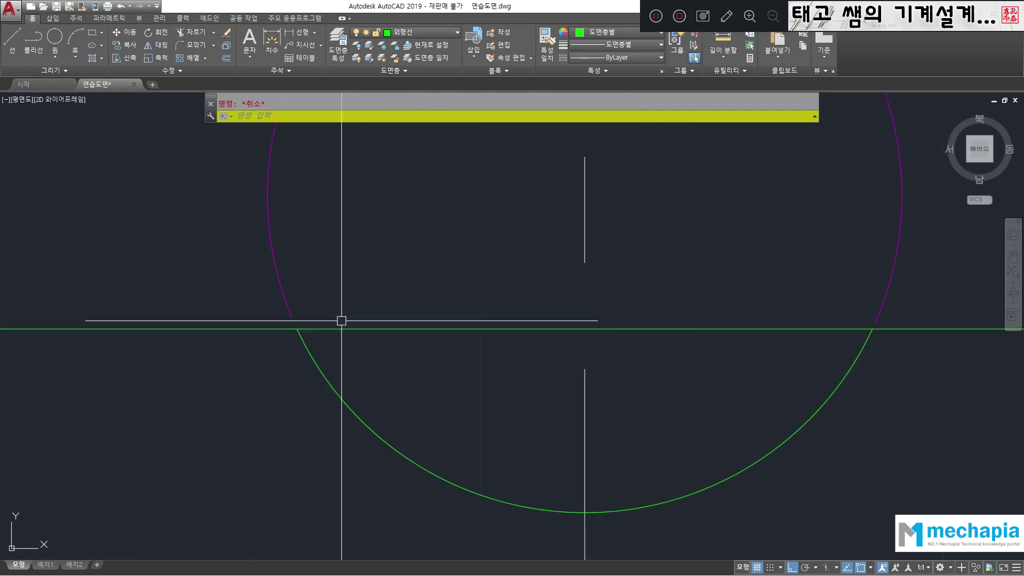
scroll(294, 306, "down", 4)
scroll(333, 265, "down", 2)
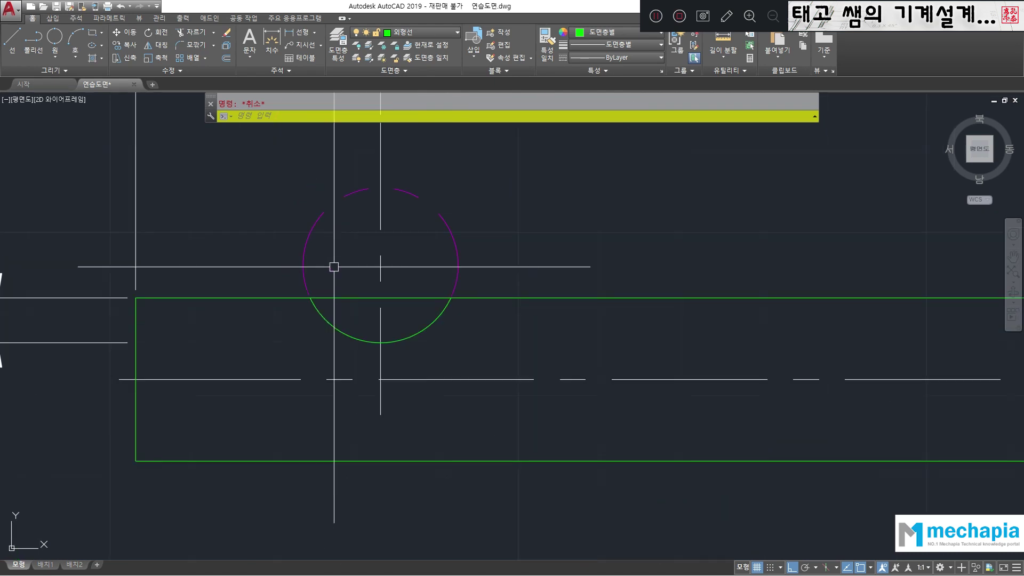
scroll(448, 298, "up", 5)
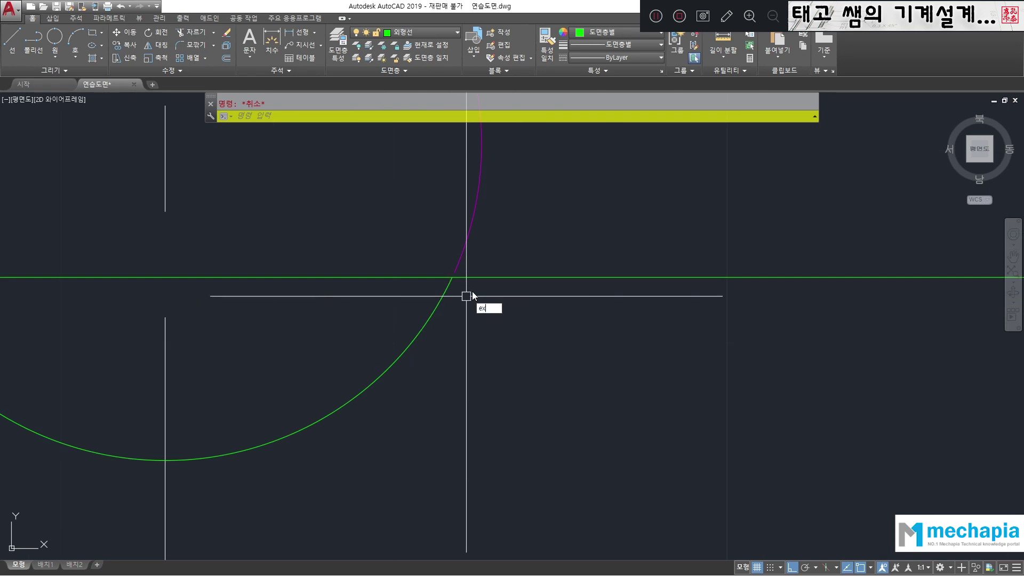
key("Return")
left_click(478, 277)
key("Return")
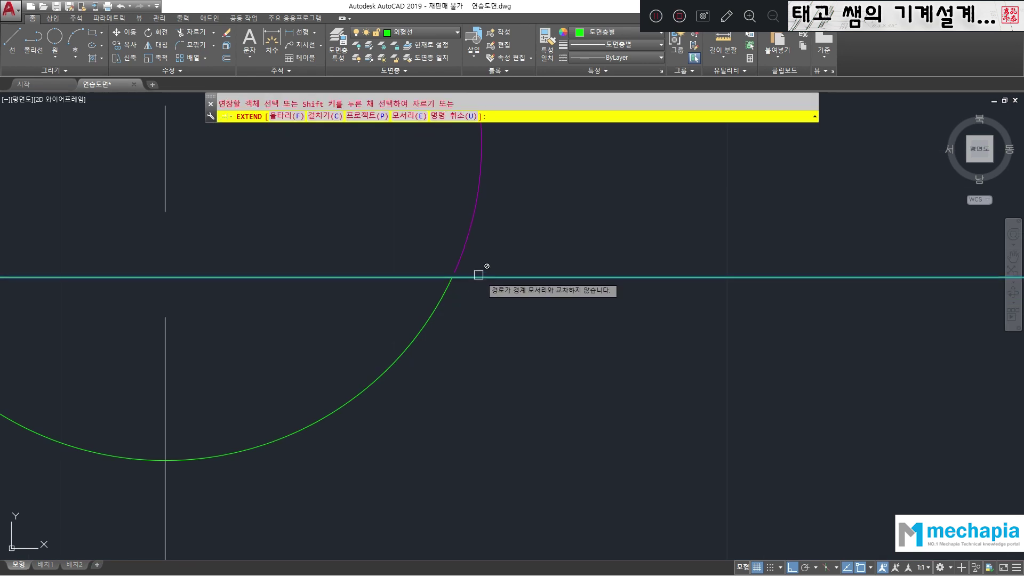
scroll(451, 249, "down", 2)
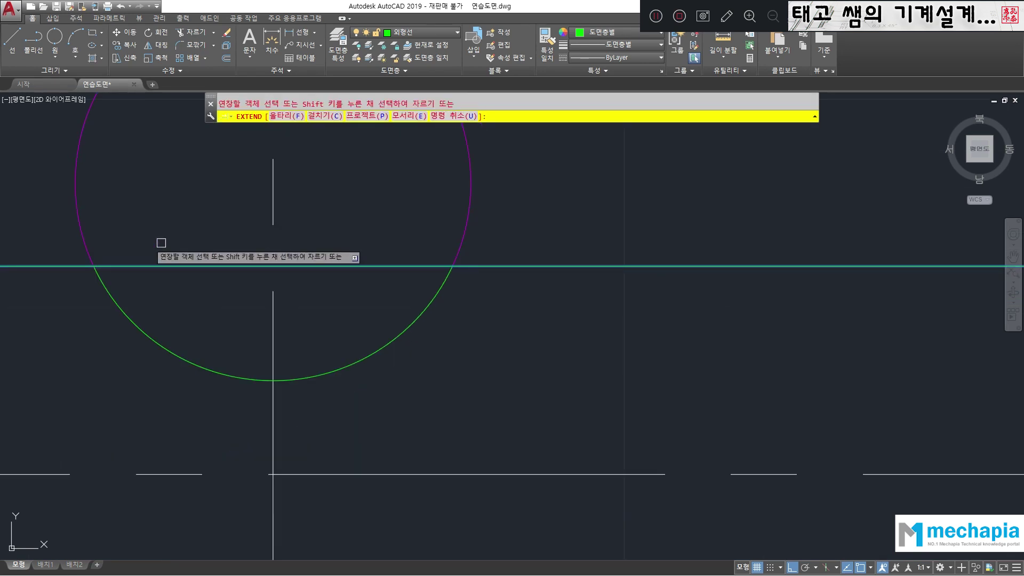
key("Return")
middle_click_drag(171, 240, 315, 302)
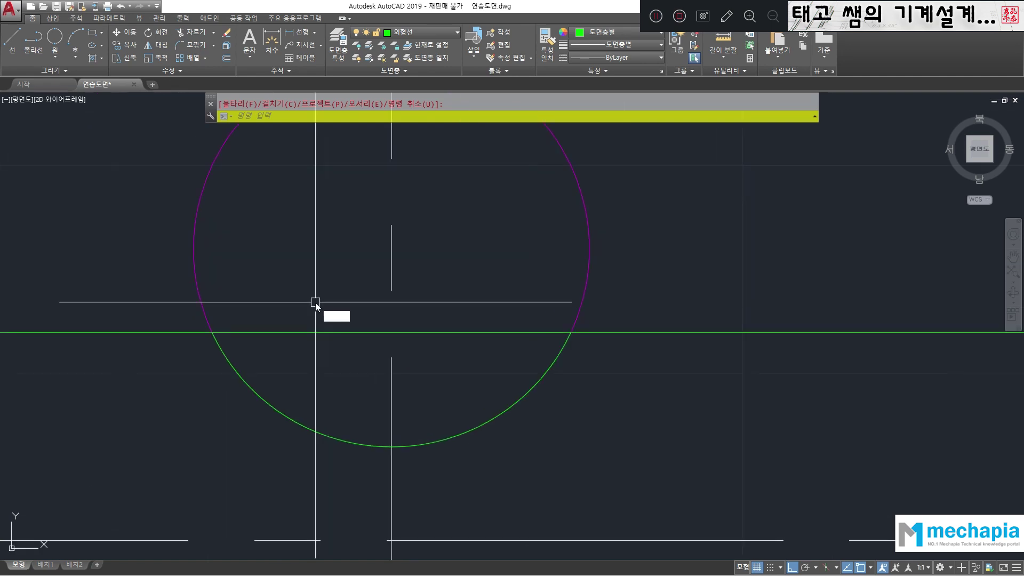
Undo the extension of the phantom arc to restore the small gaps above the shaft's upper edge.
type("u")
key("Return")
key("Return")
scroll(452, 297, "up", 6)
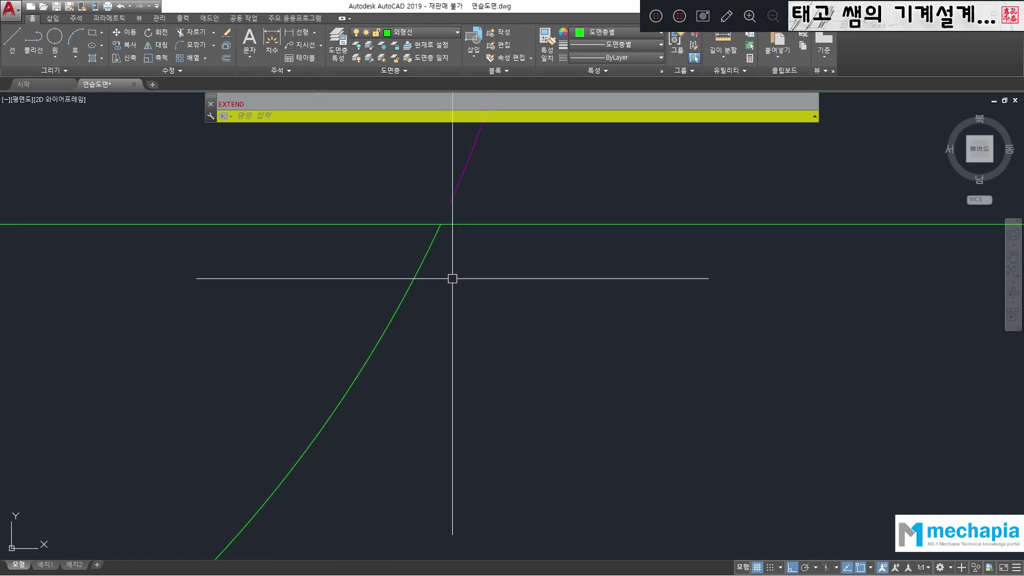
scroll(453, 214, "down", 5)
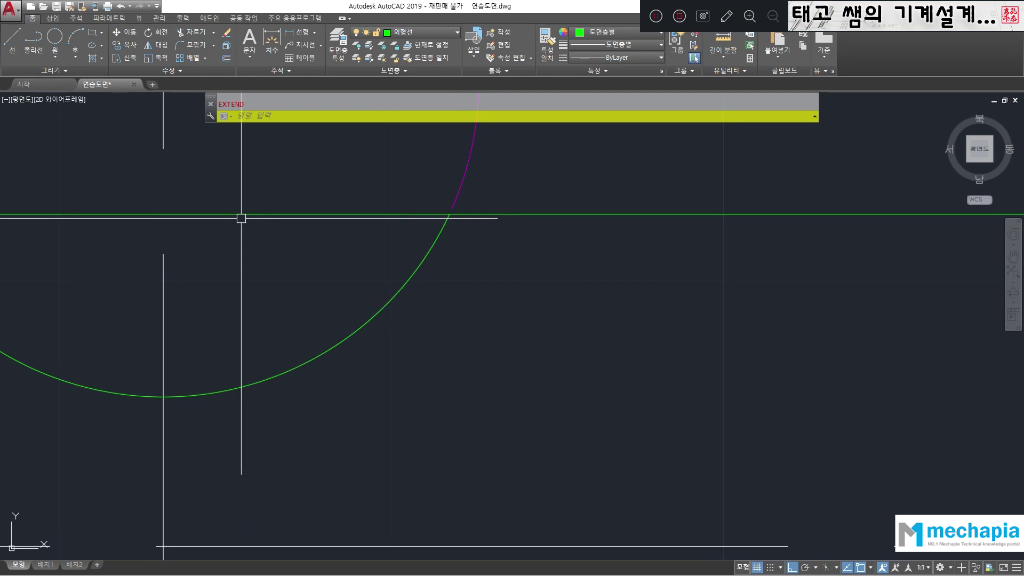
Inspect both gaps of the phantom arc above the shaft edge and the Woodruff key dimensioning example in the Acrobat Reader guidebook PDF.
scroll(241, 218, "down", 3)
middle_click_drag(198, 232, 421, 296)
scroll(385, 295, "up", 4)
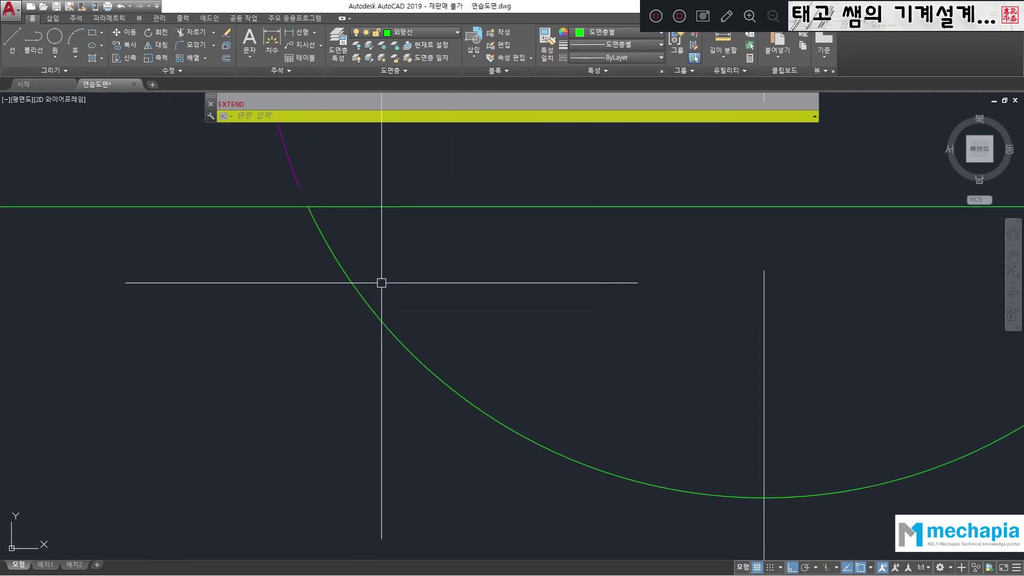
scroll(303, 198, "down", 8)
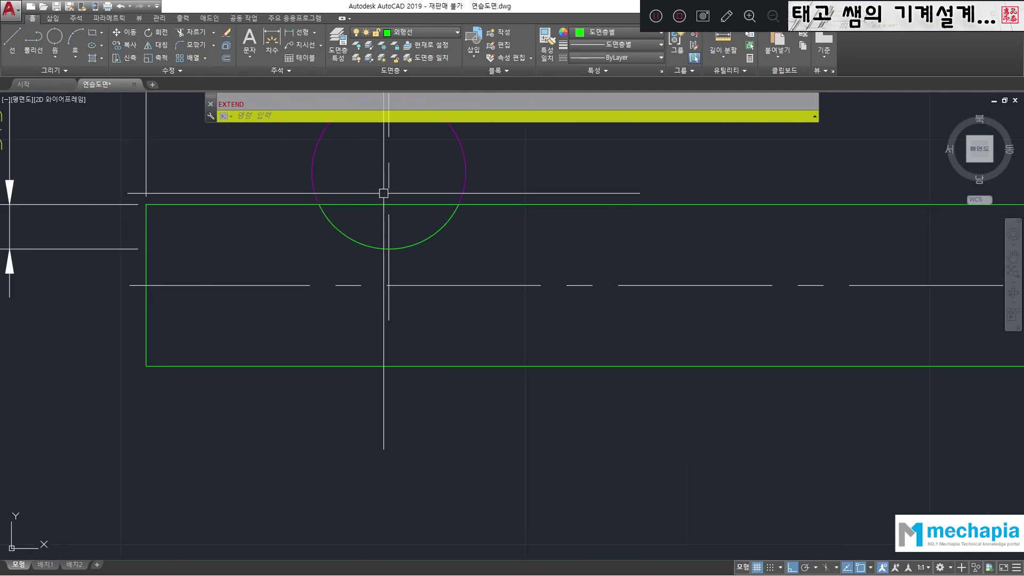
mouse_move(383, 193)
middle_mouse_down()
mouse_move(372, 287)
mouse_move(454, 349)
mouse_move(452, 367)
mouse_move(457, 343)
middle_mouse_up()
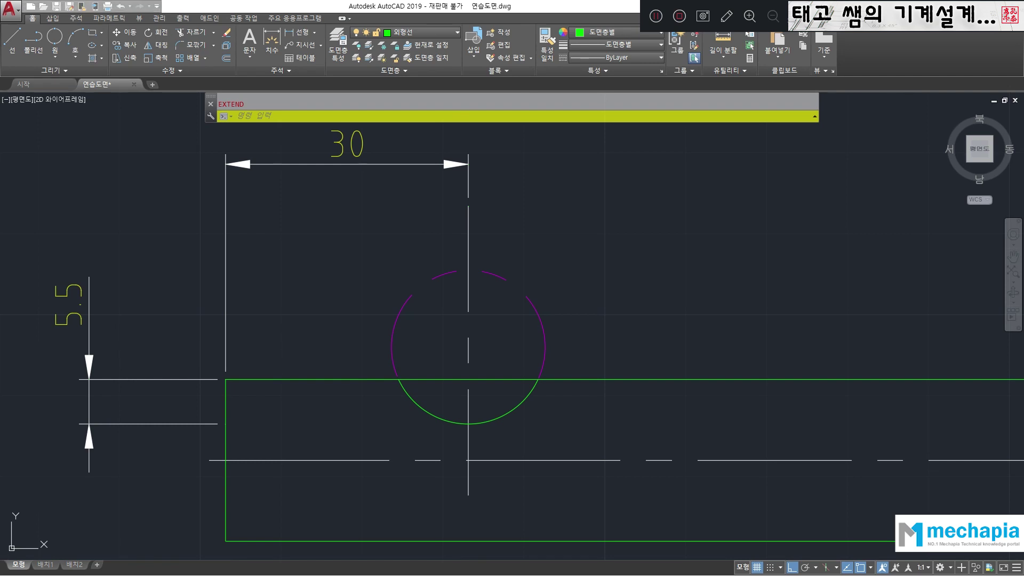
key("alt+Tab")
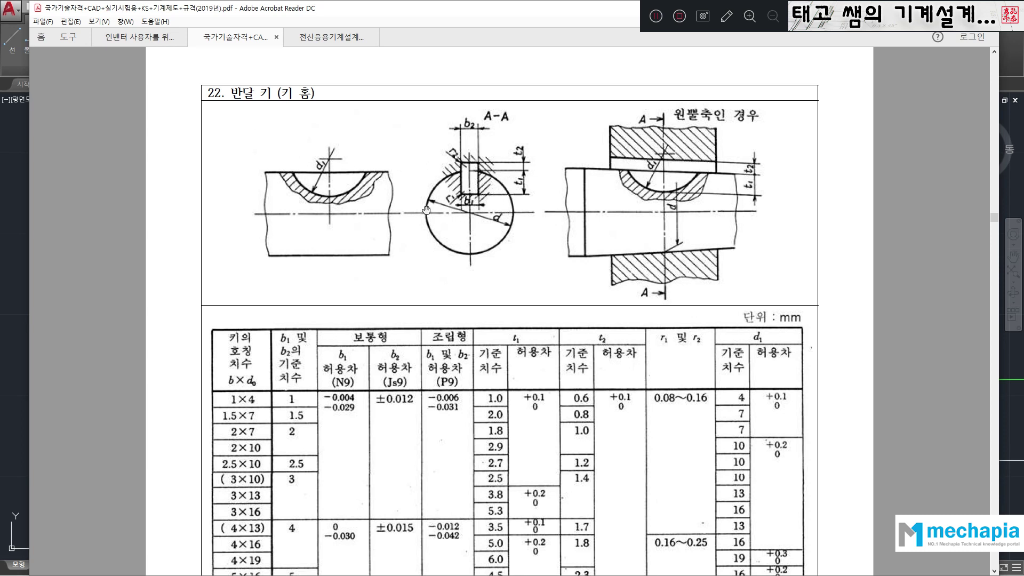
left_click(132, 38)
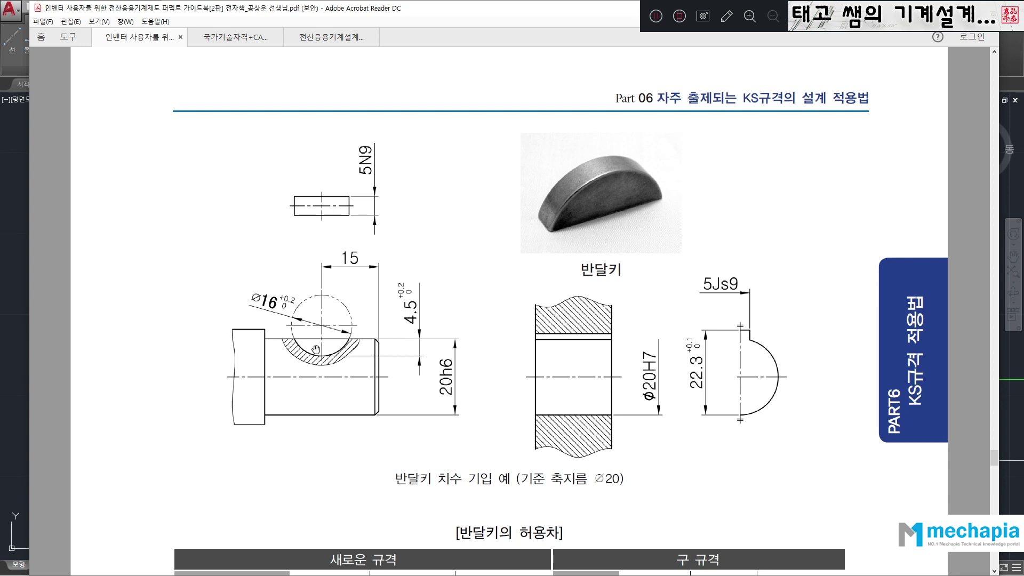
left_click(21, 332)
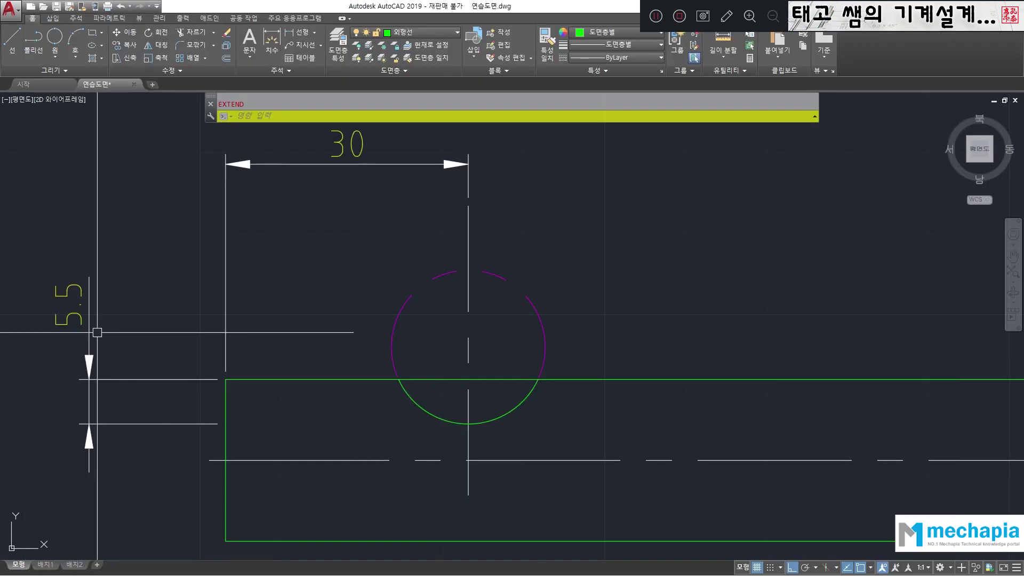
Move the 30 dimension line down closer to the phantom circle.
scroll(428, 309, "down", 4)
middle_click_drag(424, 296, 411, 303)
scroll(401, 264, "up", 2)
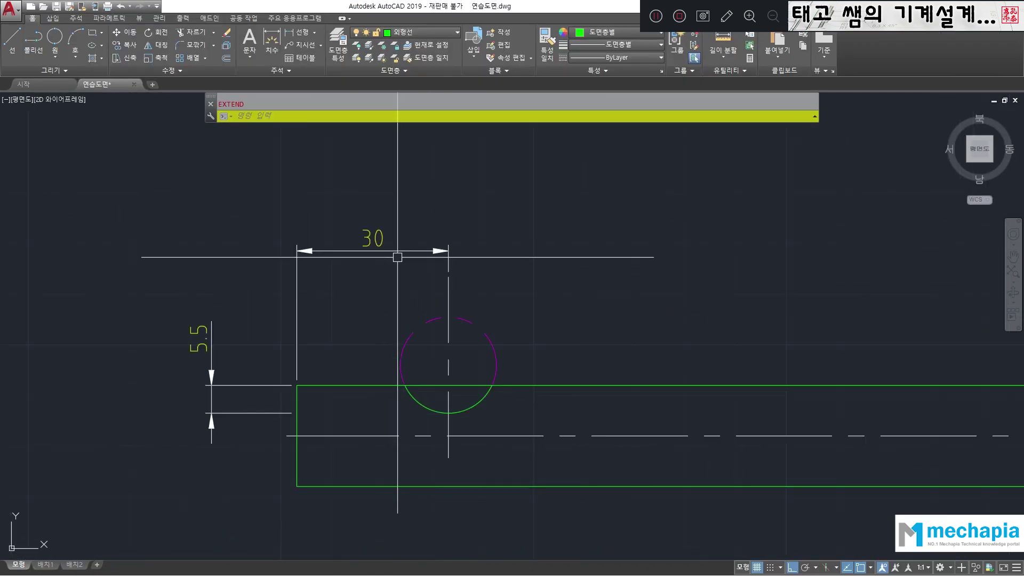
left_click(373, 255)
left_click(372, 238)
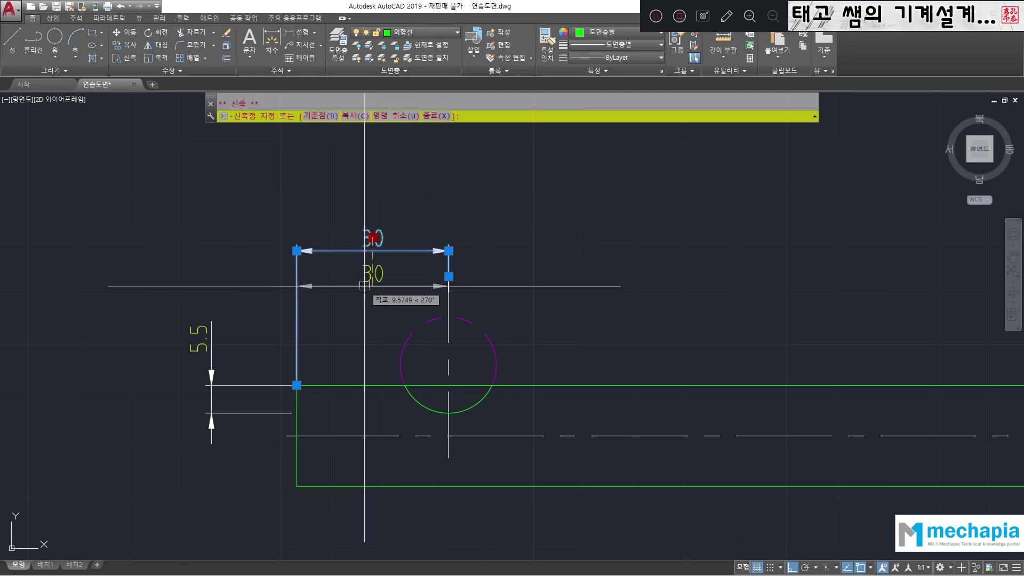
left_click(364, 286)
key("Escape")
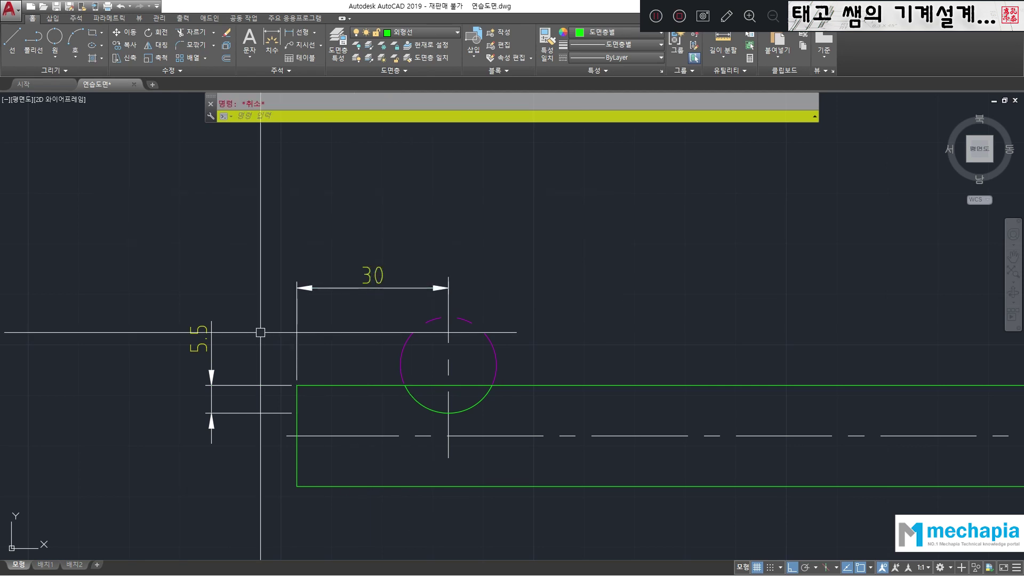
Stretch the lower extension line origin of the 5.5 dimension to the lowest point of the keyway arc.
middle_click_drag(260, 336, 273, 274)
left_click(280, 352)
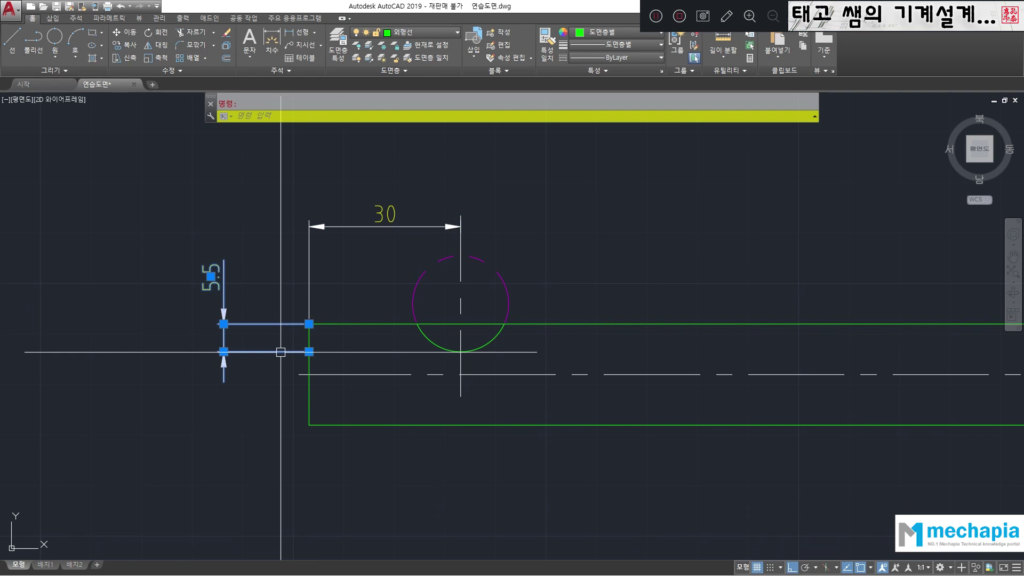
left_click(308, 351)
key("Escape")
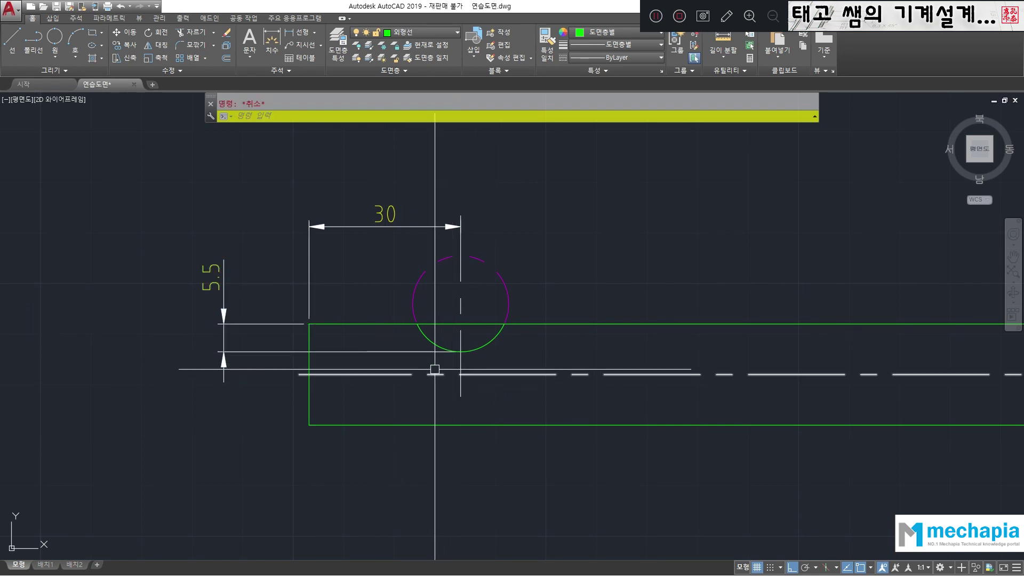
Draw two vertical lines upward from the keyway arc's two endpoints on the shaft's upper edge, reaching past the 30 dimension.
scroll(405, 362, "down", 2)
middle_click_drag(383, 317, 369, 322)
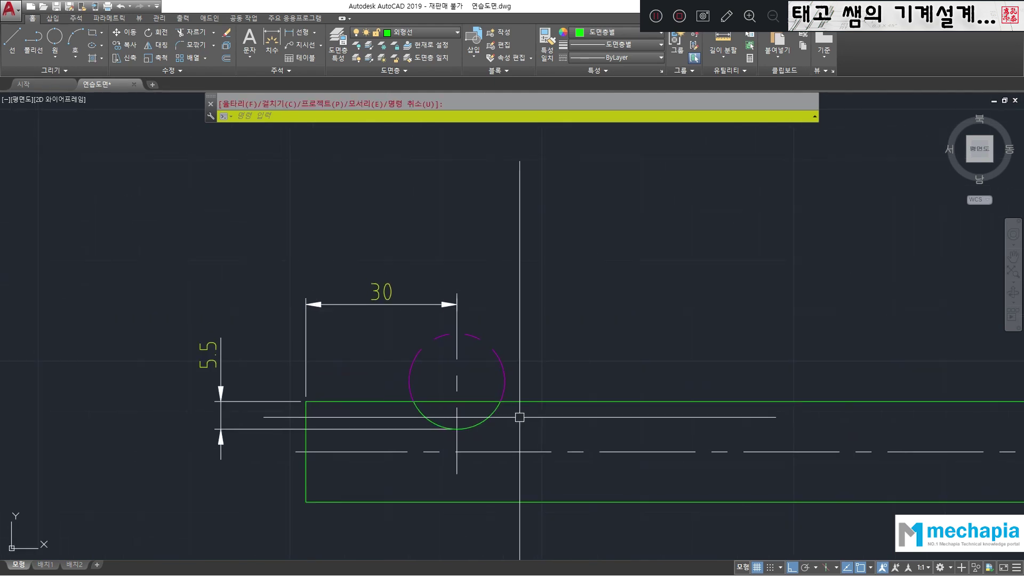
type("l")
key("space")
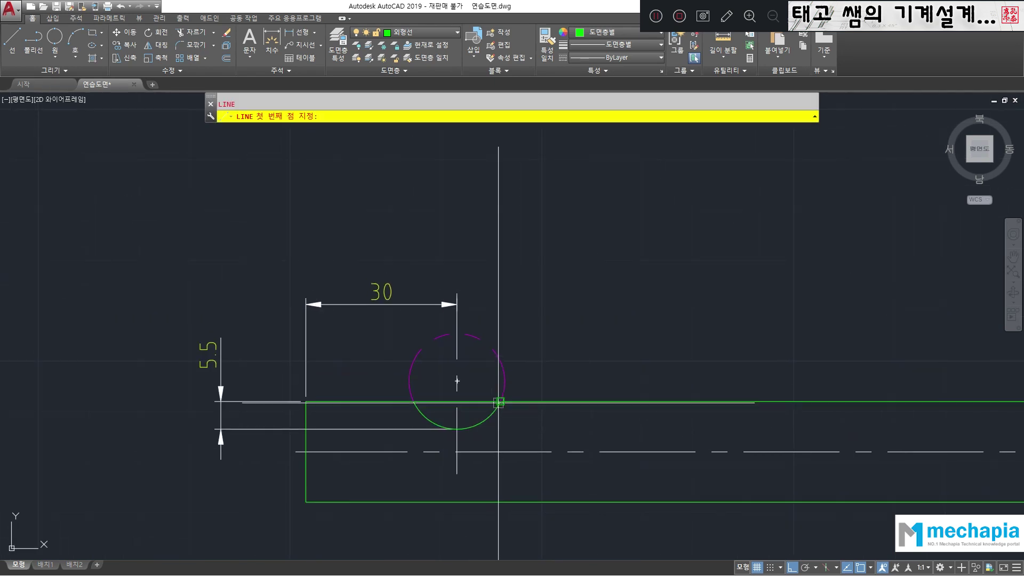
left_click(500, 401)
left_click(494, 229)
key("space")
key("space")
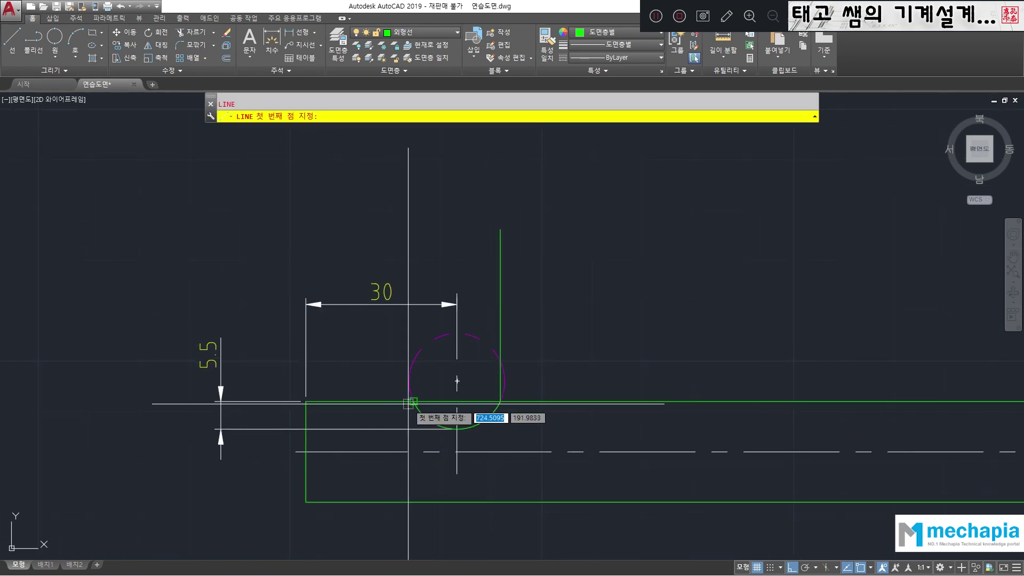
left_click(414, 401)
left_click(436, 223)
key("space")
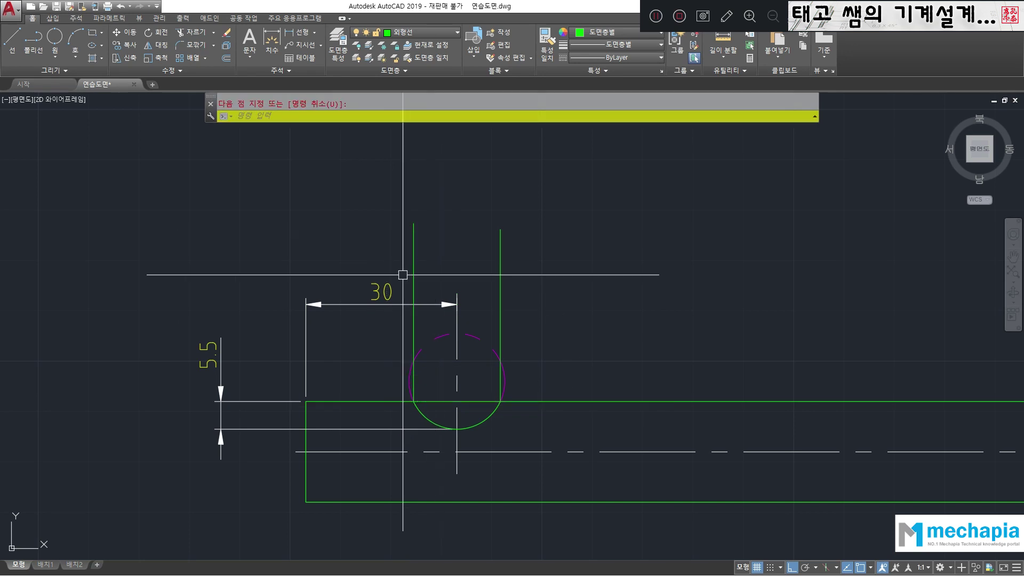
Draw a horizontal line across both vertical lines above the 30 dimension and offset it 5 upward.
key("space")
left_click(401, 250)
left_click(534, 275)
key("space")
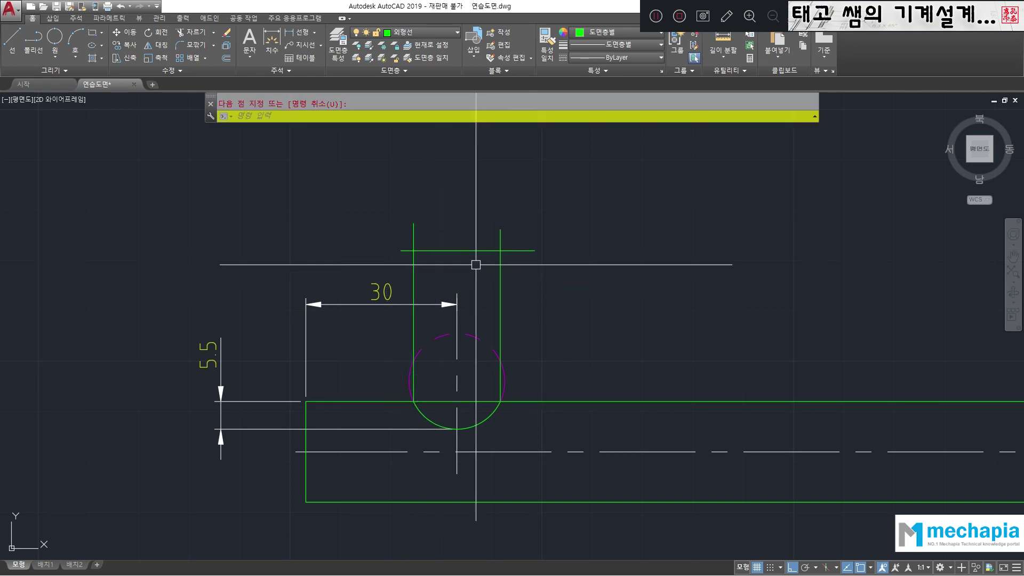
type("o")
key("space")
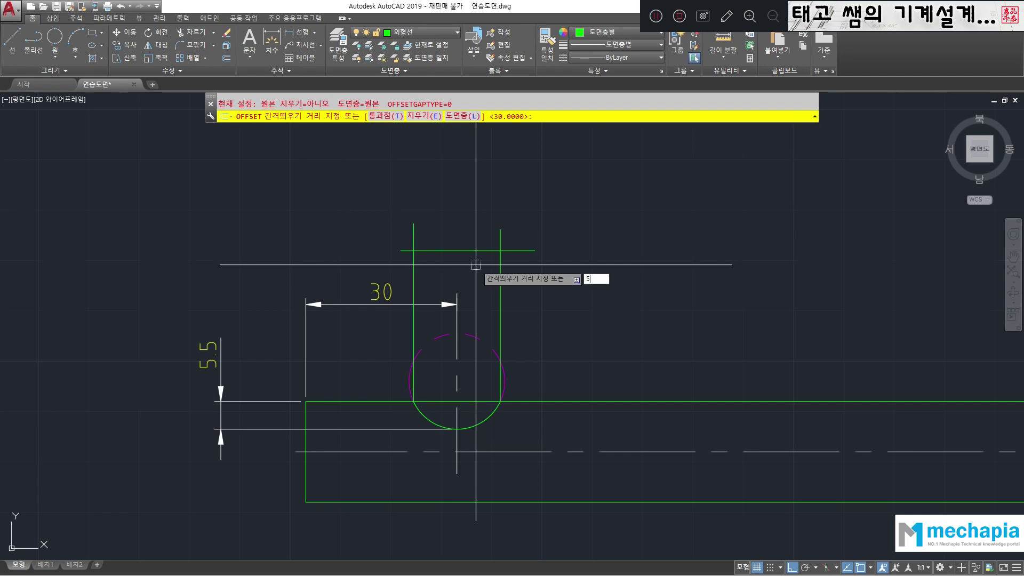
type("5")
key("space")
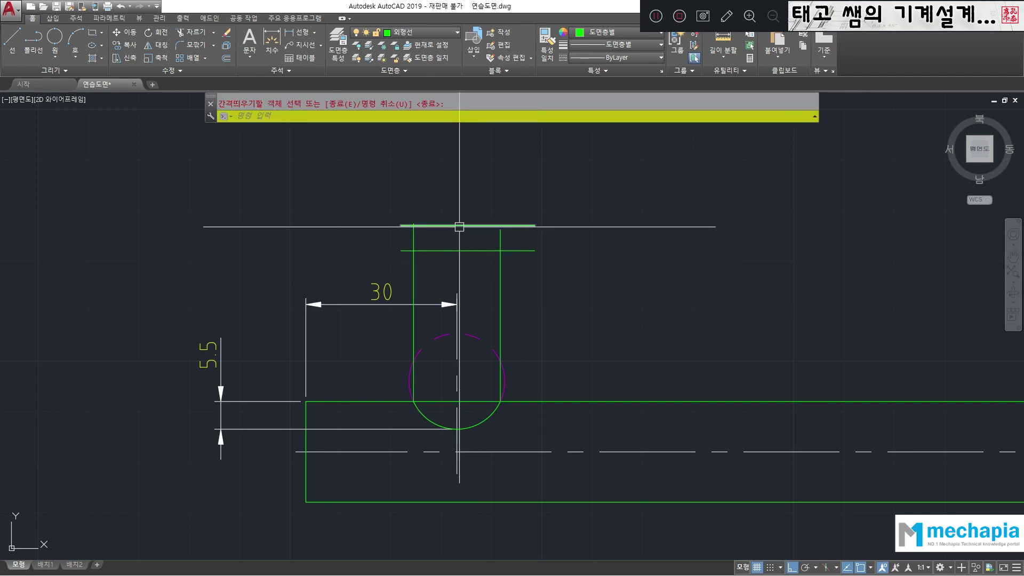
Stretch the upper end of the right vertical line past the upper horizontal line.
scroll(459, 227, "up", 4)
key("Escape")
left_click(573, 279)
left_click(574, 258)
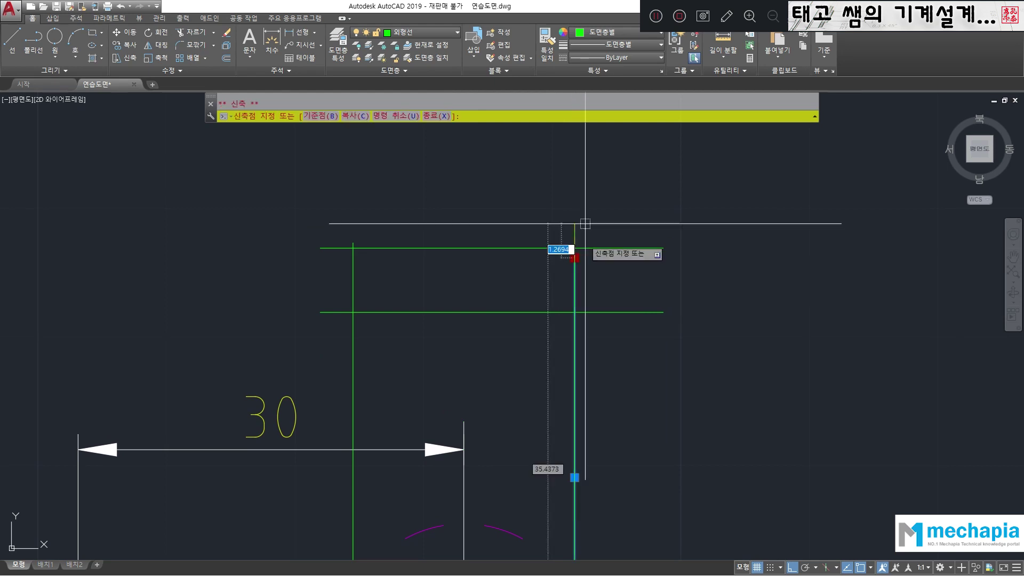
key("Escape")
key("Escape")
Trim the four crossing lines into a closed rectangle above the keyway, removing all overhanging ends and the vertical portions below it.
type("tr")
key("space")
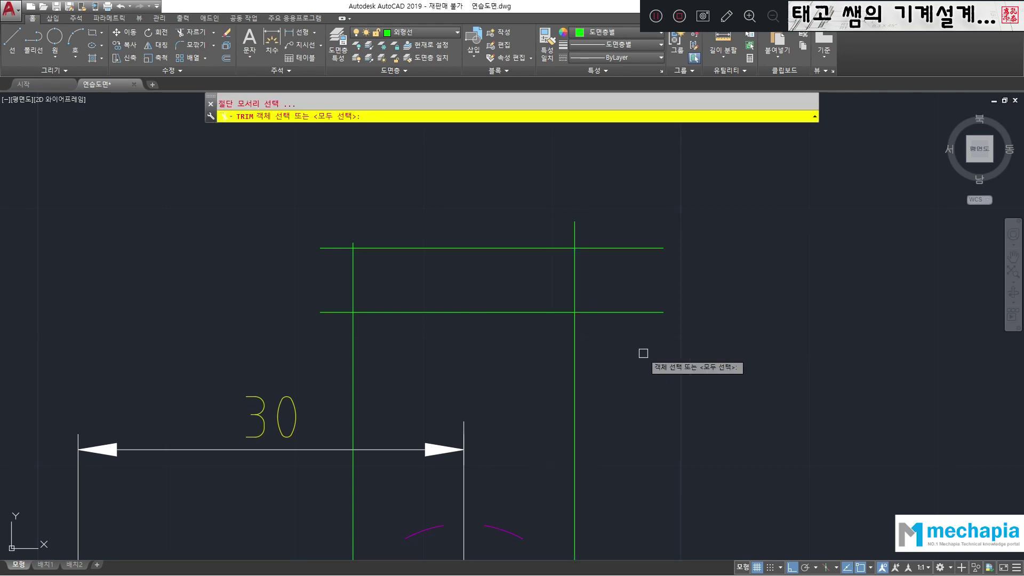
left_click(642, 354)
left_click(270, 173)
key("space")
left_click(601, 347)
left_click(331, 327)
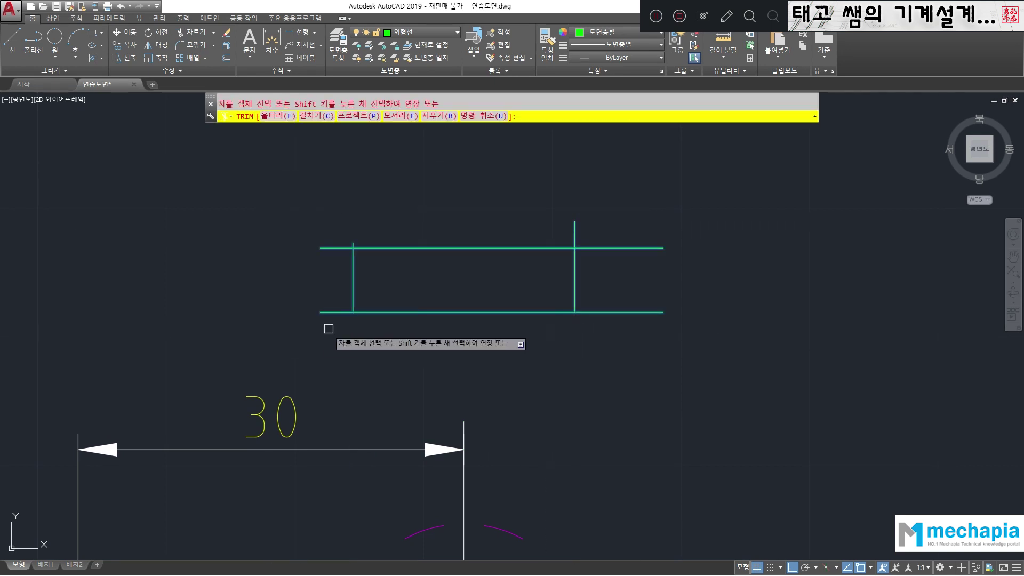
left_click(331, 325)
left_click(293, 210)
left_click(700, 357)
left_click(635, 206)
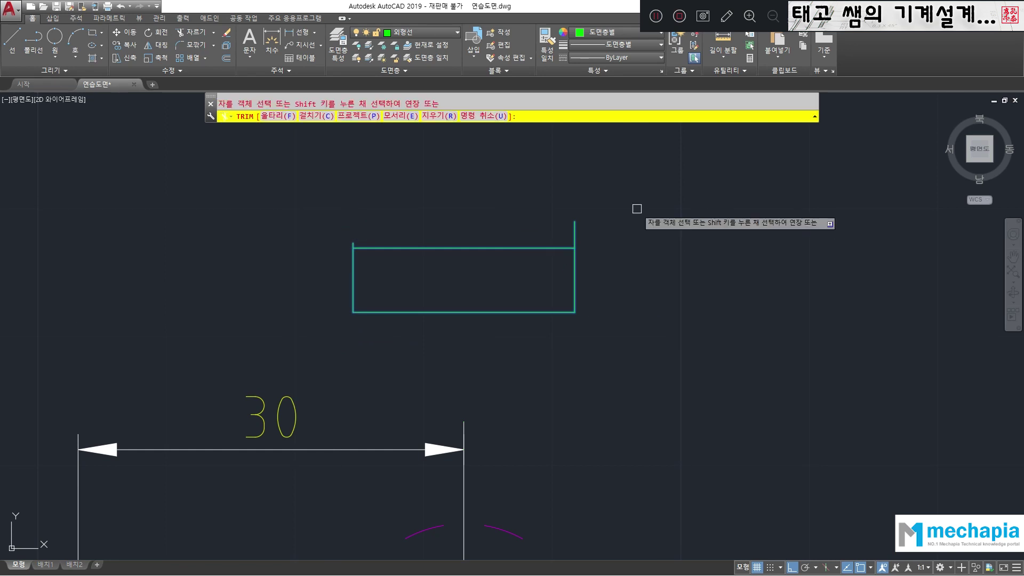
left_click(605, 238)
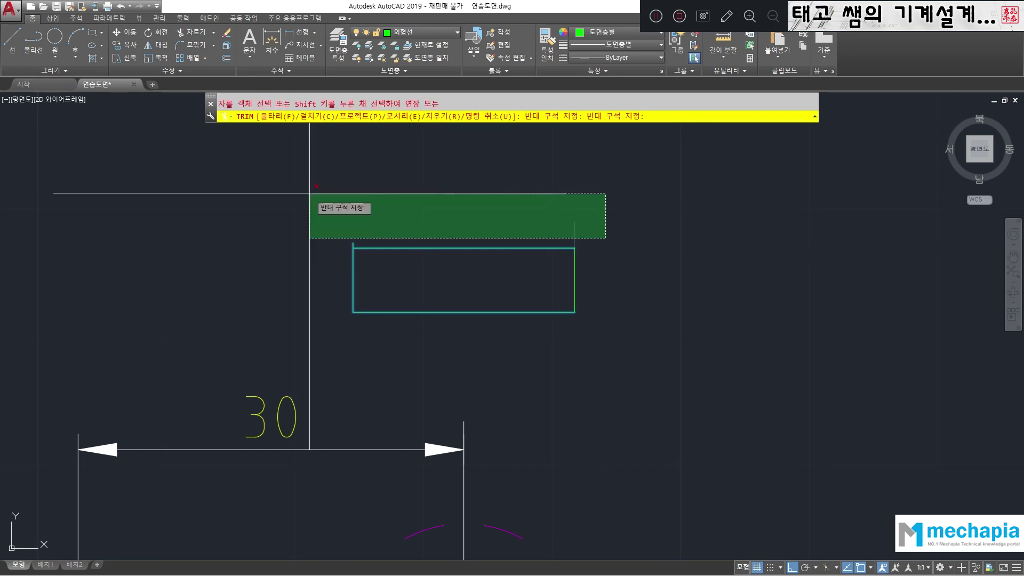
left_click(285, 244)
key("space")
Add a vertical linear dimension for the keyway rectangle's height on its right side.
scroll(300, 221, "down", 2)
scroll(297, 249, "down", 2)
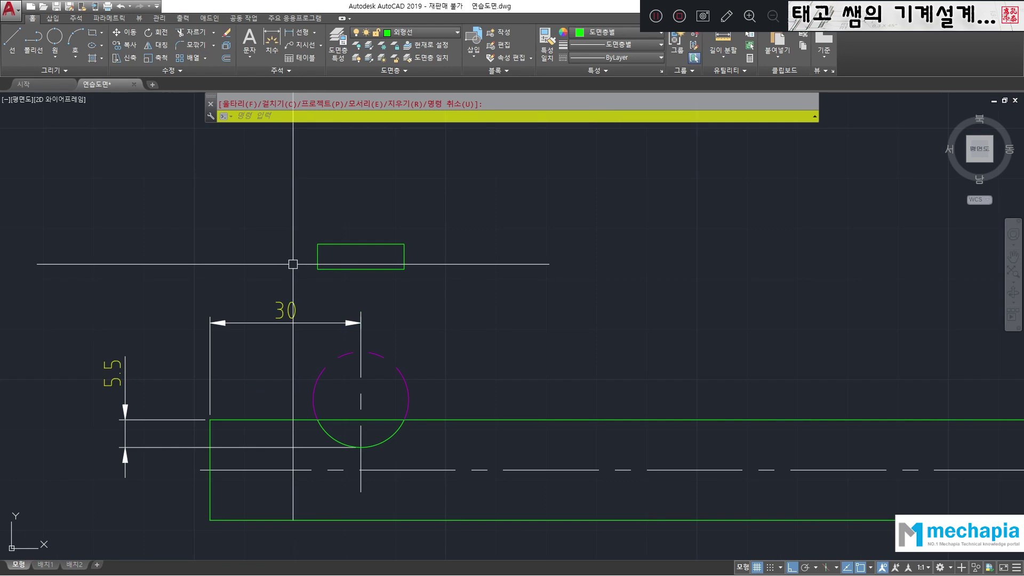
mouse_move(348, 223)
middle_mouse_down()
mouse_move(404, 188)
mouse_move(419, 195)
mouse_move(407, 190)
middle_mouse_up()
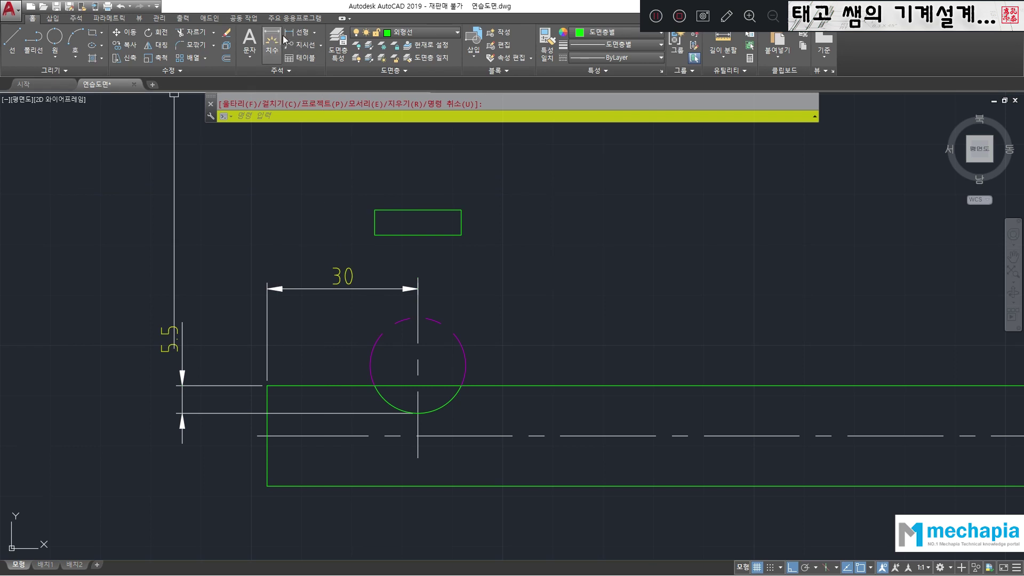
left_click(463, 210)
left_click(461, 235)
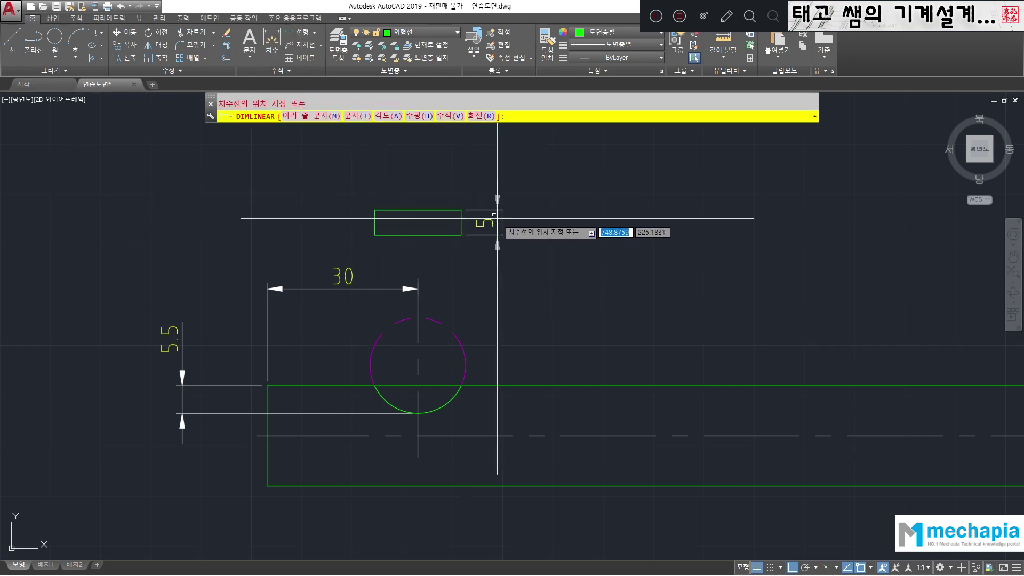
left_click(497, 224)
Append the tolerance class N9 to the rectangle's height dimension so its text reads 5N9.
left_click(485, 224)
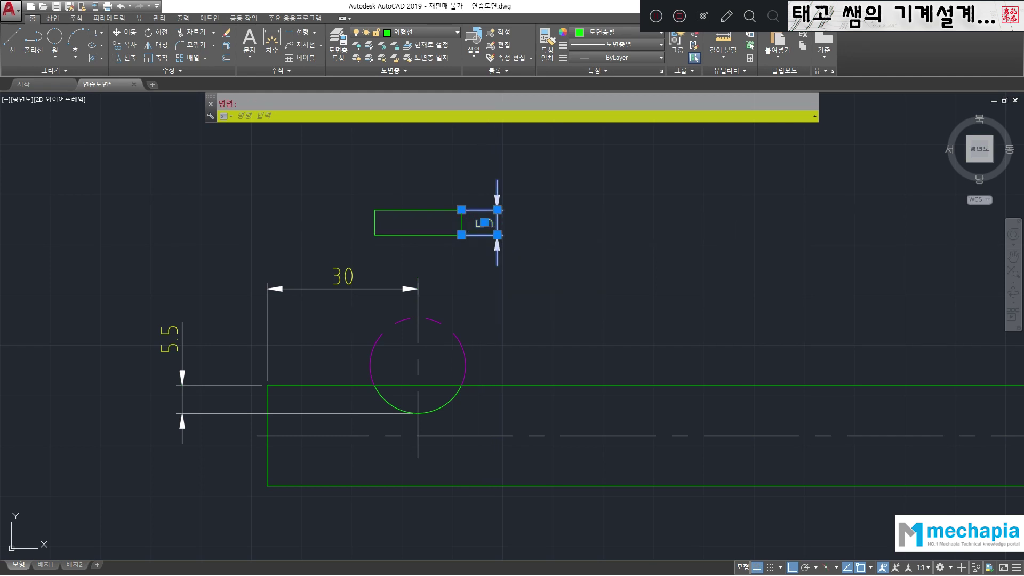
double_click(484, 223)
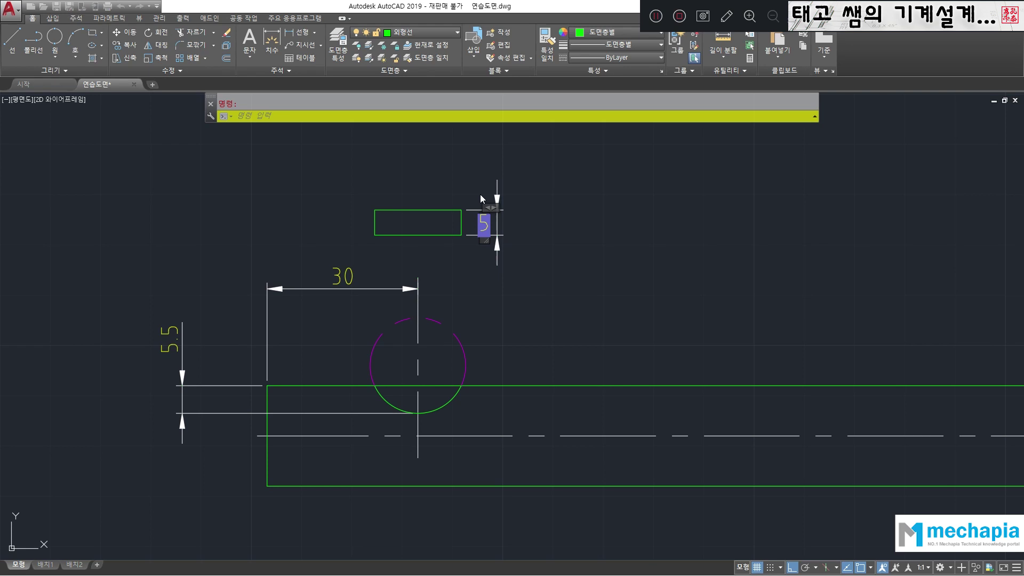
key("End")
type("N9")
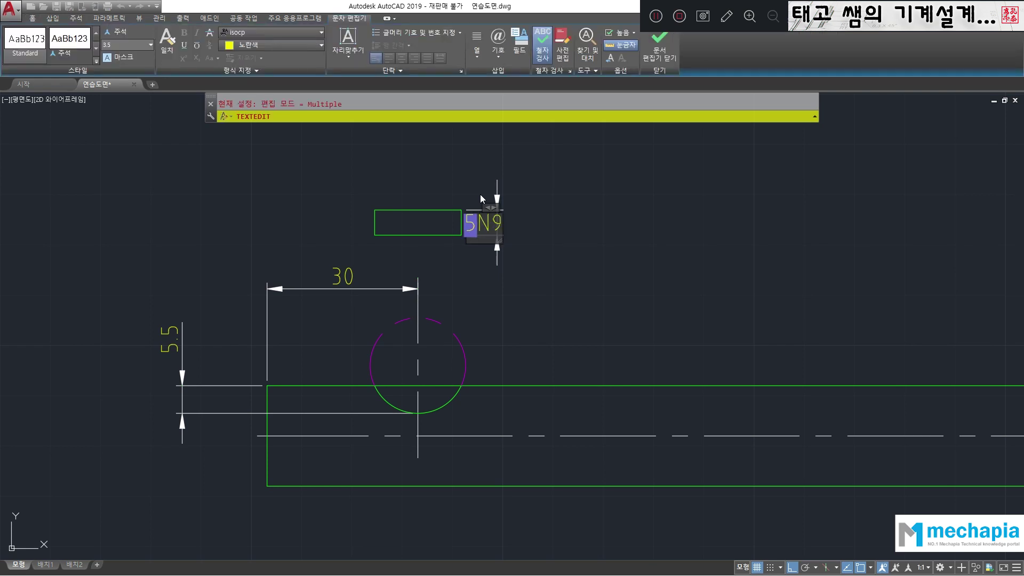
left_click(556, 171)
key("Escape")
Move the 5N9 dimension text above the upper arrow, with the dimension line slightly closer to the rectangle.
left_click(480, 275)
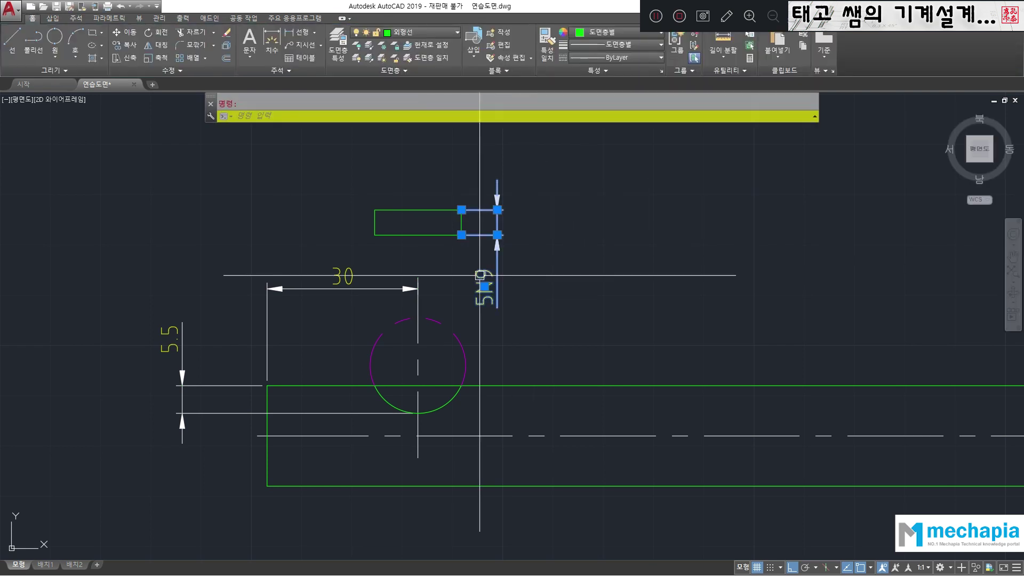
left_click(484, 286)
left_click(537, 189)
key("Escape")
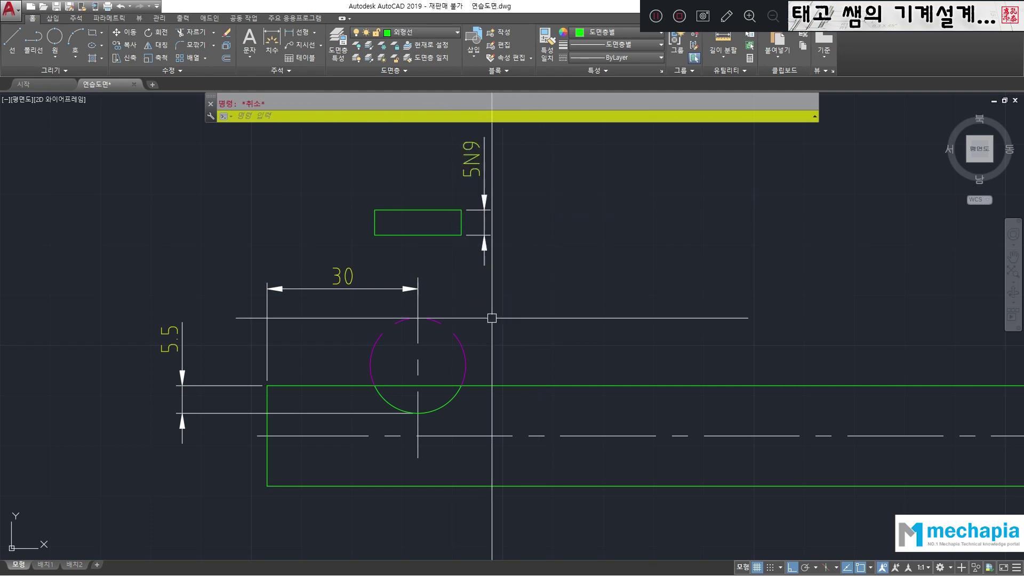
Draw a vertical line from the rectangle's lower-left corner down to the keyway arc's left endpoint on the shaft edge.
scroll(426, 290, "up", 2)
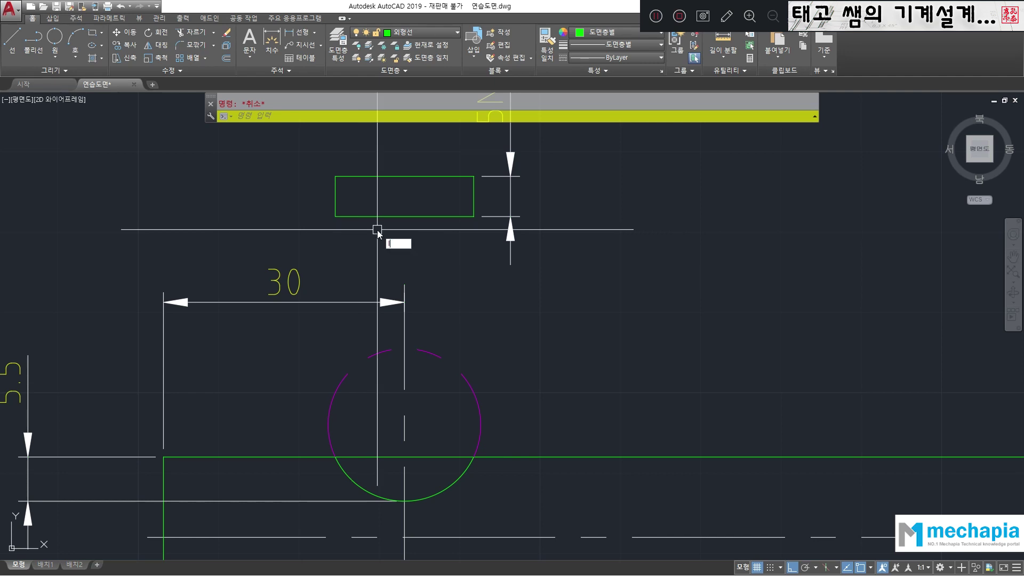
type("l")
key("Return")
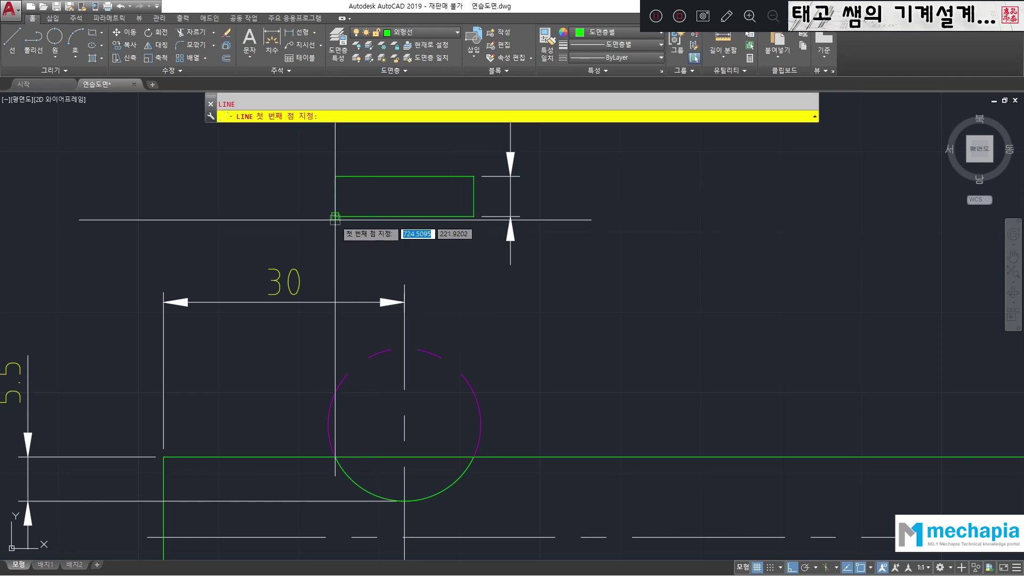
left_click(335, 217)
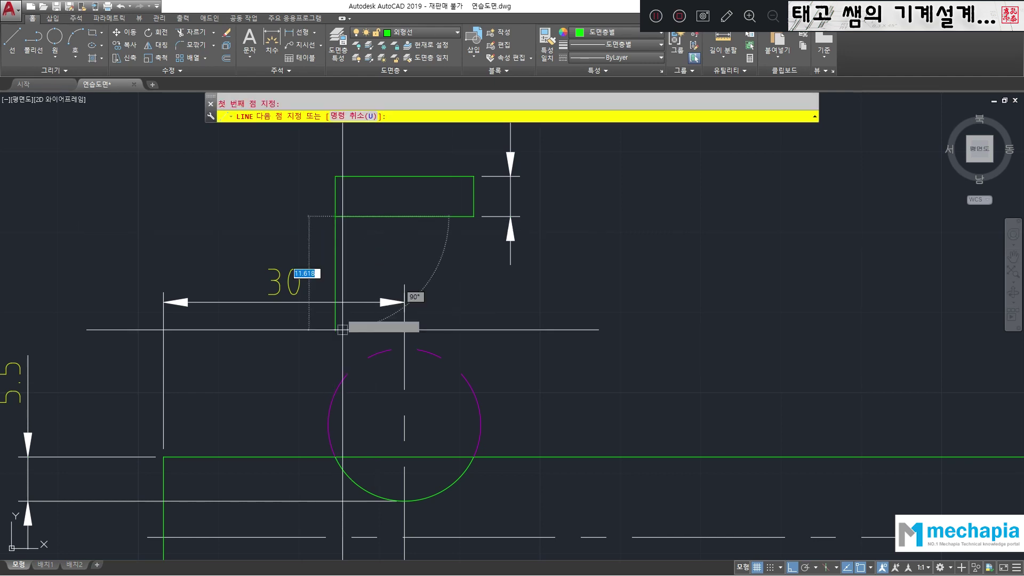
left_click(309, 455)
key("Escape")
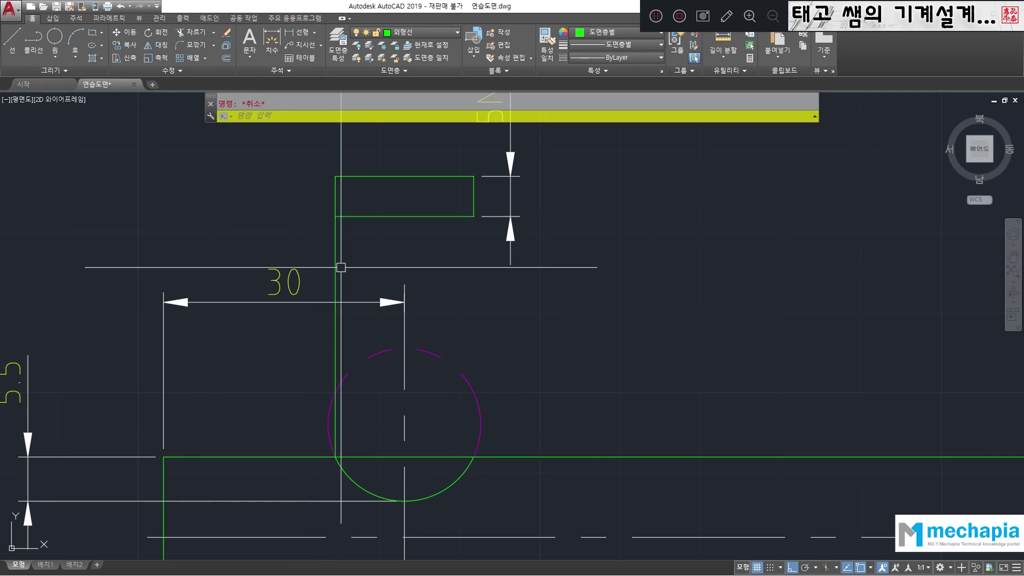
Shorten the vertical projection line by 1 at its upper end to leave a gap below the rectangle.
left_click(336, 264)
left_click(335, 216)
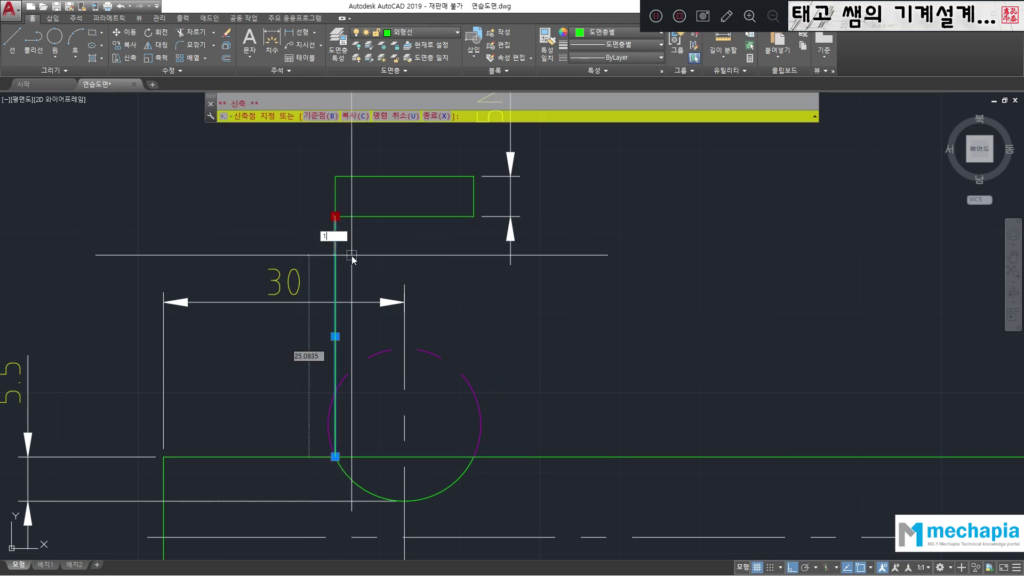
type("1")
key("Escape")
scroll(341, 221, "down", 2)
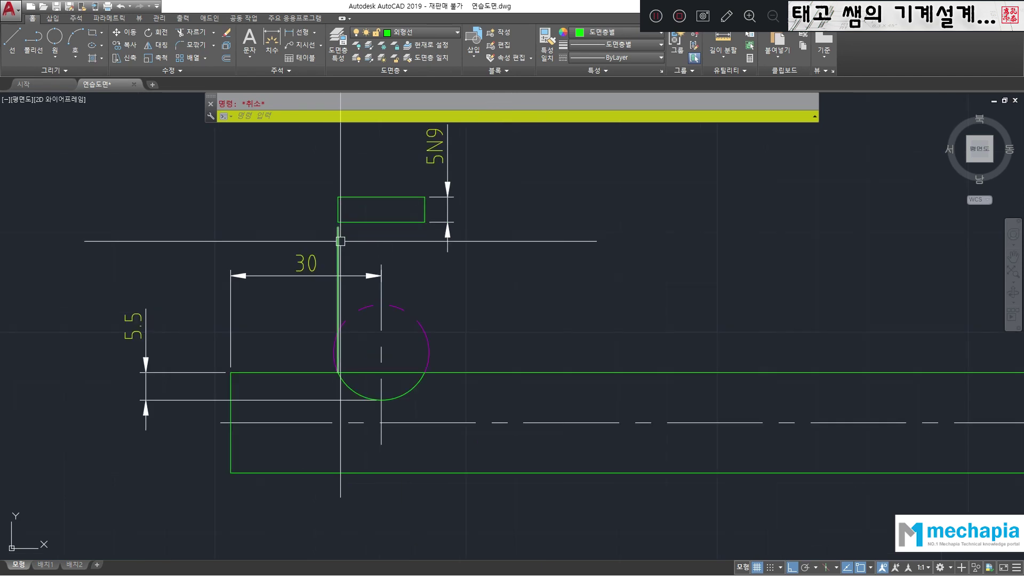
Delete the vertical projection line between the top-view rectangle and the keyway arc.
left_click(339, 241)
key("Delete")
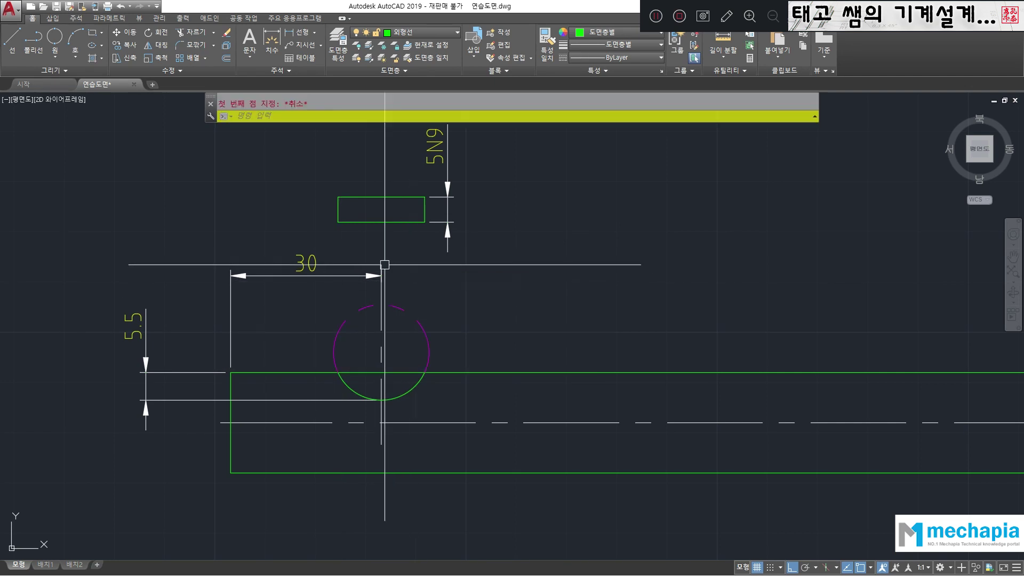
Stretch the upper end of the keyway's vertical centerline through and slightly above the top-view rectangle.
left_click(382, 325)
left_click(381, 265)
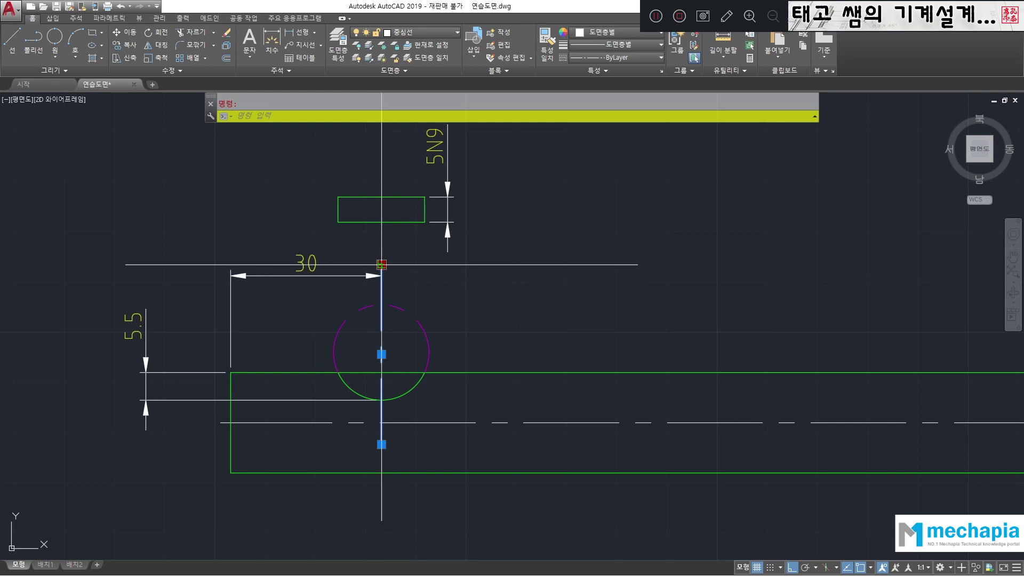
left_click(395, 189)
key("Escape")
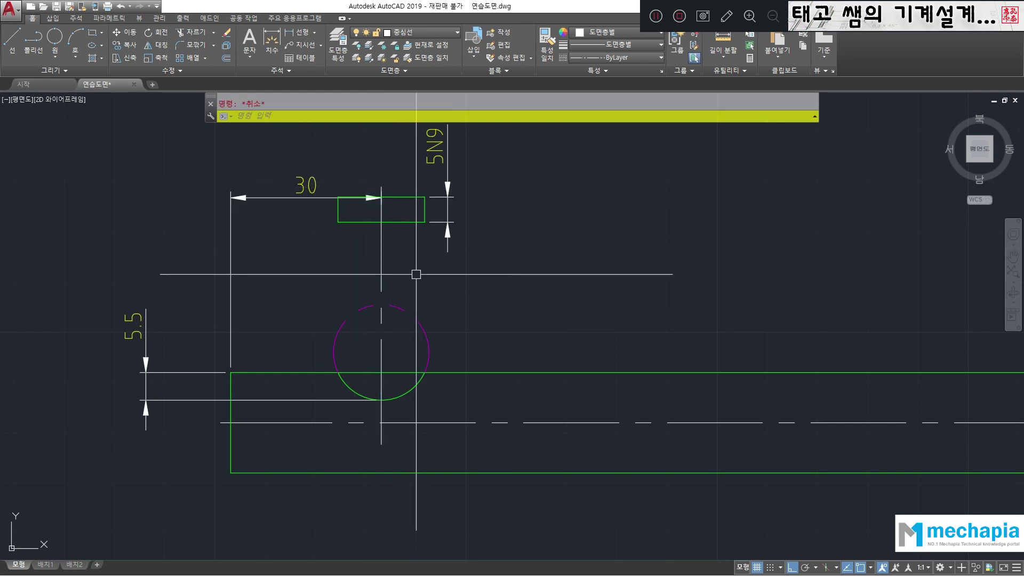
Move the 30 dimension line down into the space between the top-view rectangle and the phantom circle.
left_click(285, 188)
left_click(237, 200)
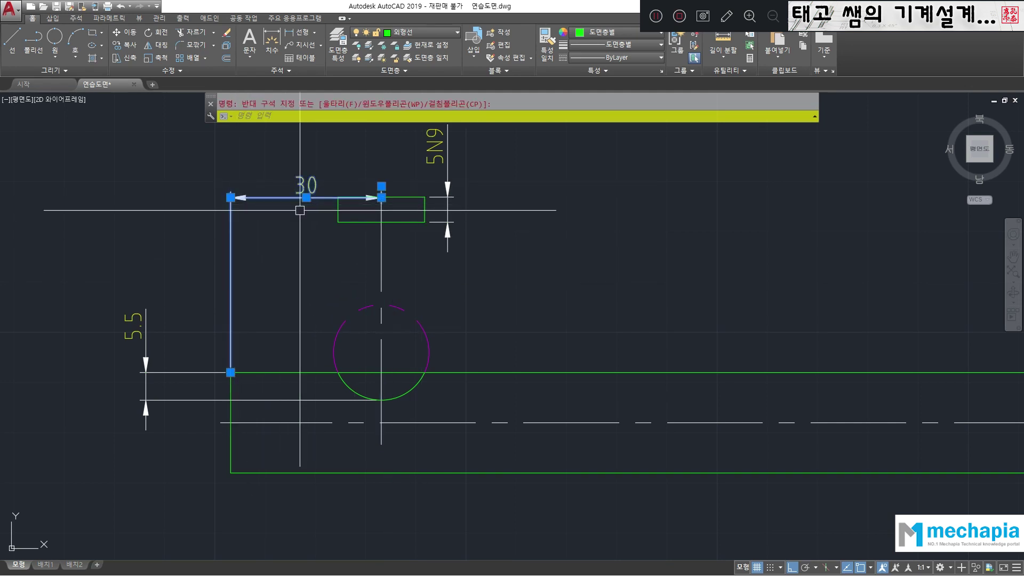
left_click(306, 197)
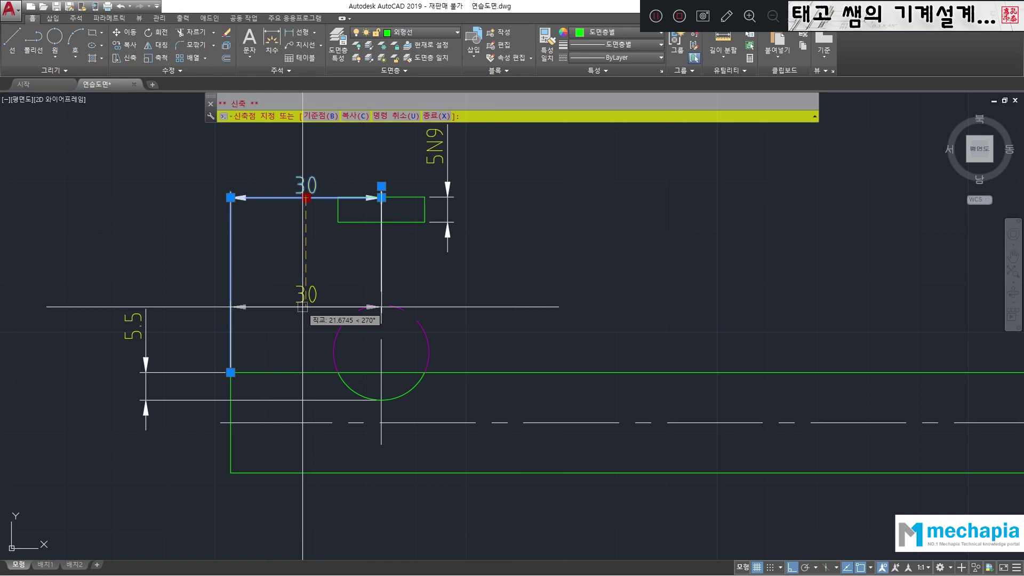
left_click(303, 277)
key("Escape")
Draw a horizontal line about 18 long from the midpoint of the rectangle's left side to just past its right side.
type("l")
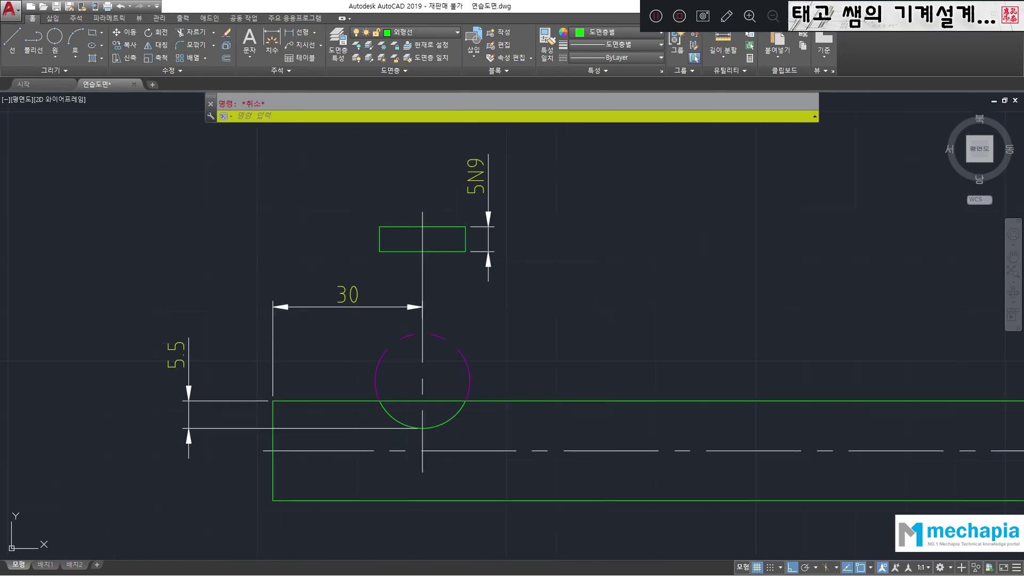
key("Return")
scroll(377, 257, "up", 6)
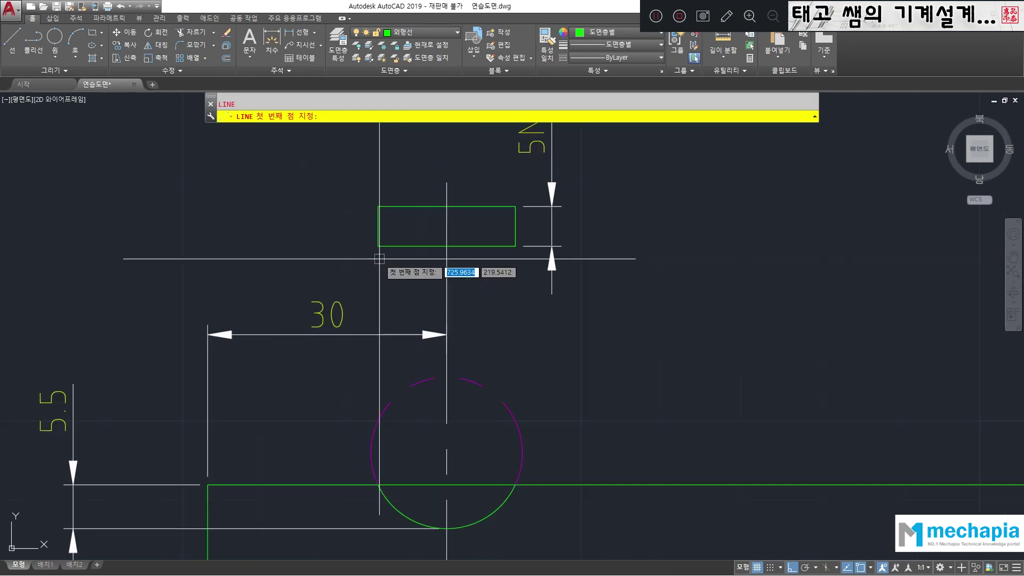
left_click(386, 184)
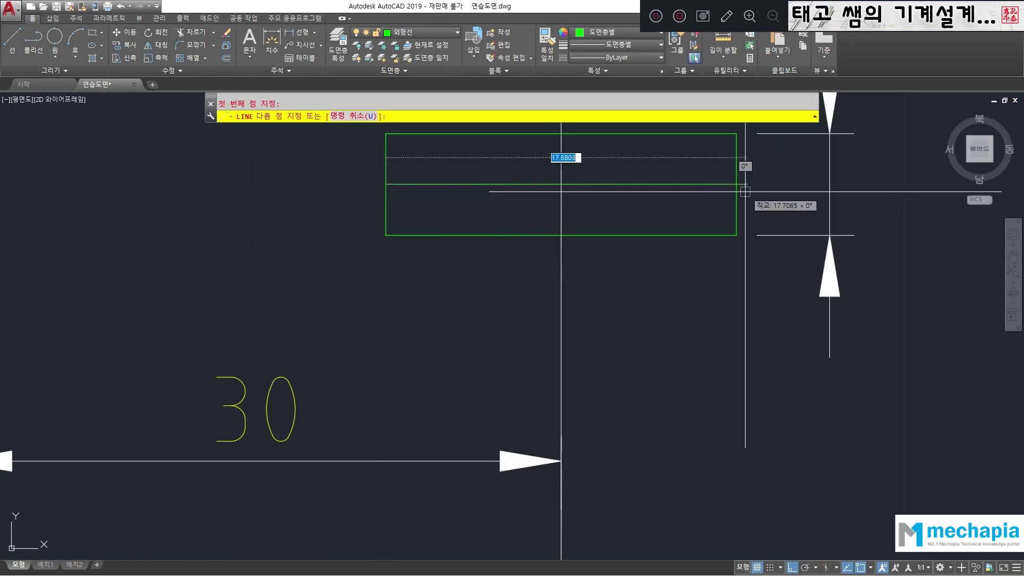
left_click(742, 195)
key("Return")
Extend the rectangle's horizontal midline further beyond both short sides and assign it to the 중심선 layer.
left_click(449, 185)
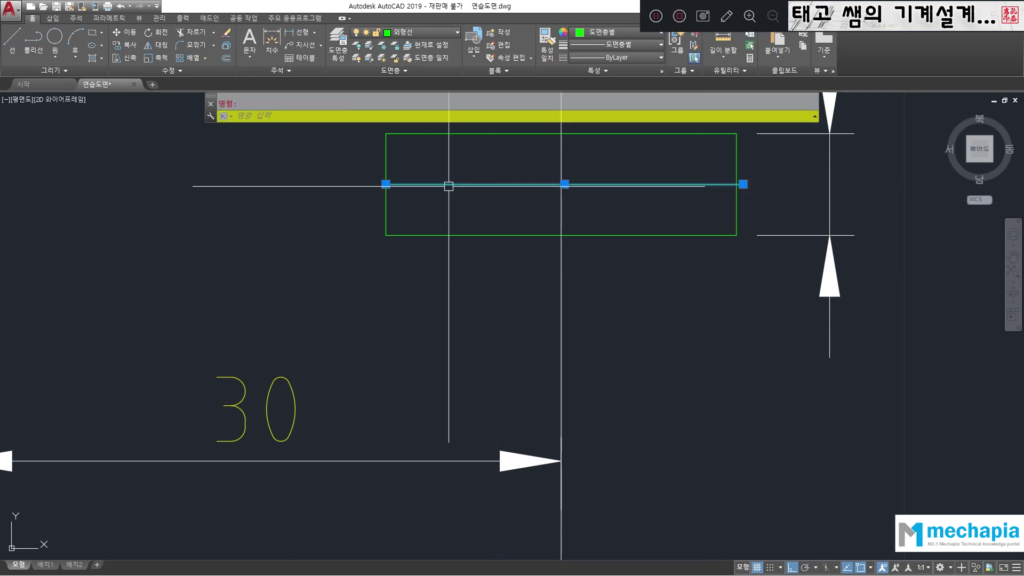
left_click(386, 184)
left_click(347, 196)
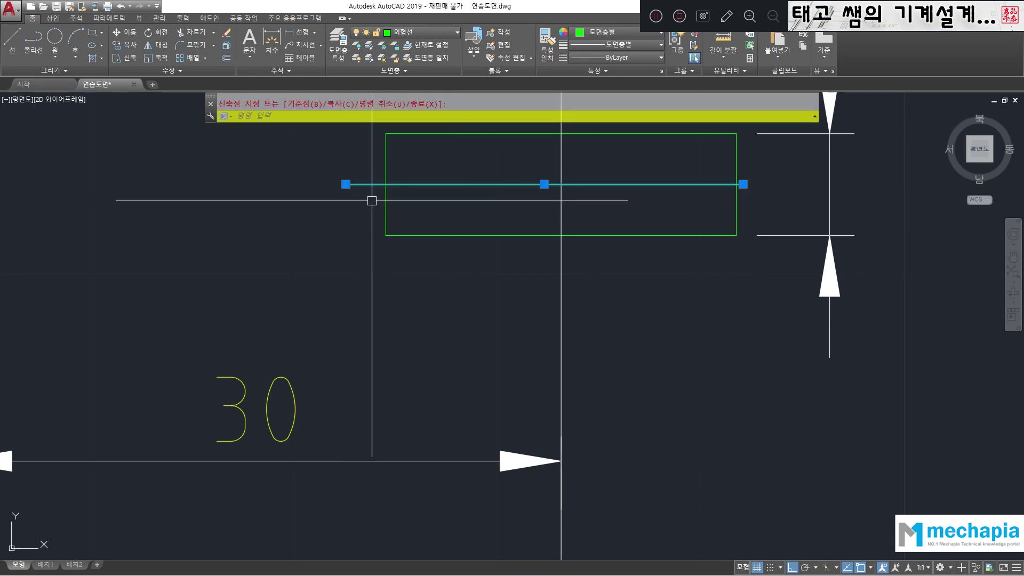
left_click(743, 184)
left_click(765, 184)
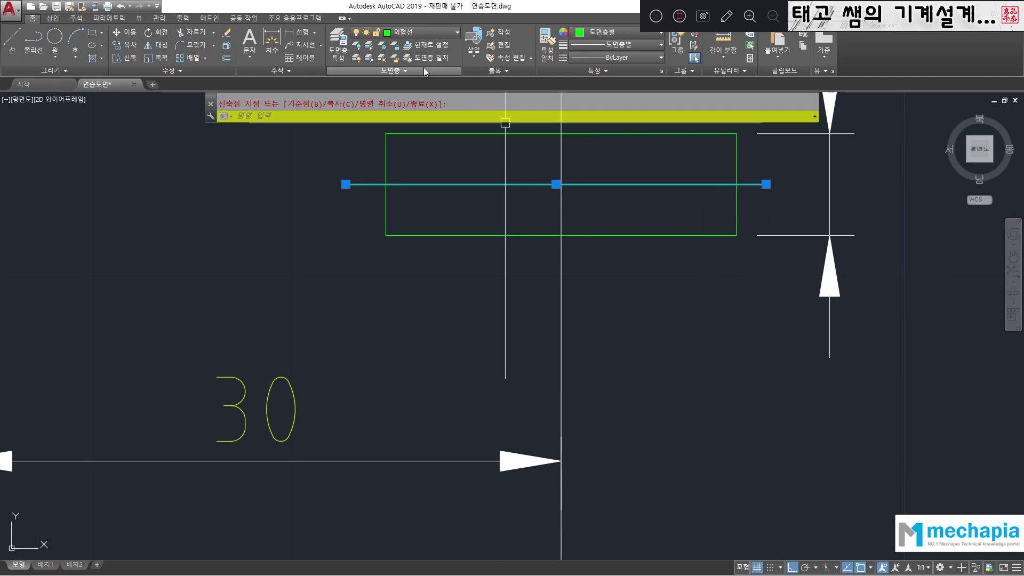
left_click(415, 31)
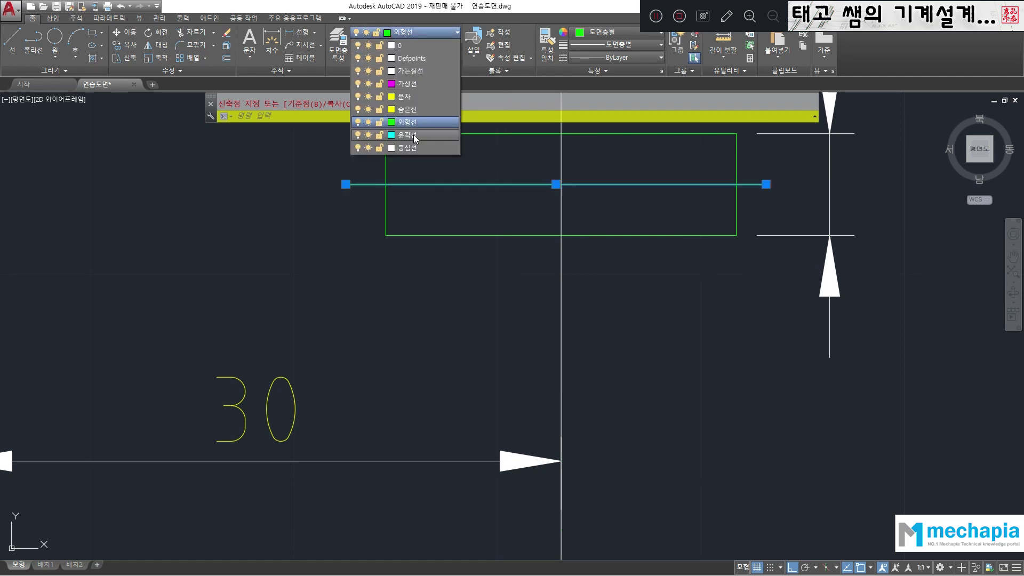
left_click(411, 147)
key("Escape")
Draw a horizontal line through the phantom cutter circle's center, extending slightly beyond the circle on both sides.
scroll(426, 283, "down", 6)
middle_click_drag(473, 297, 442, 233)
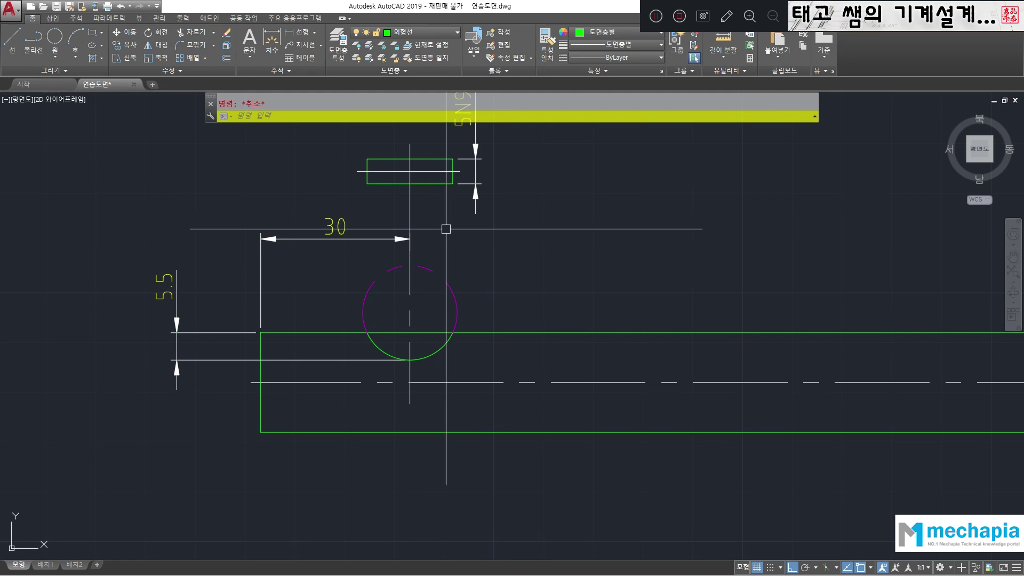
type("l")
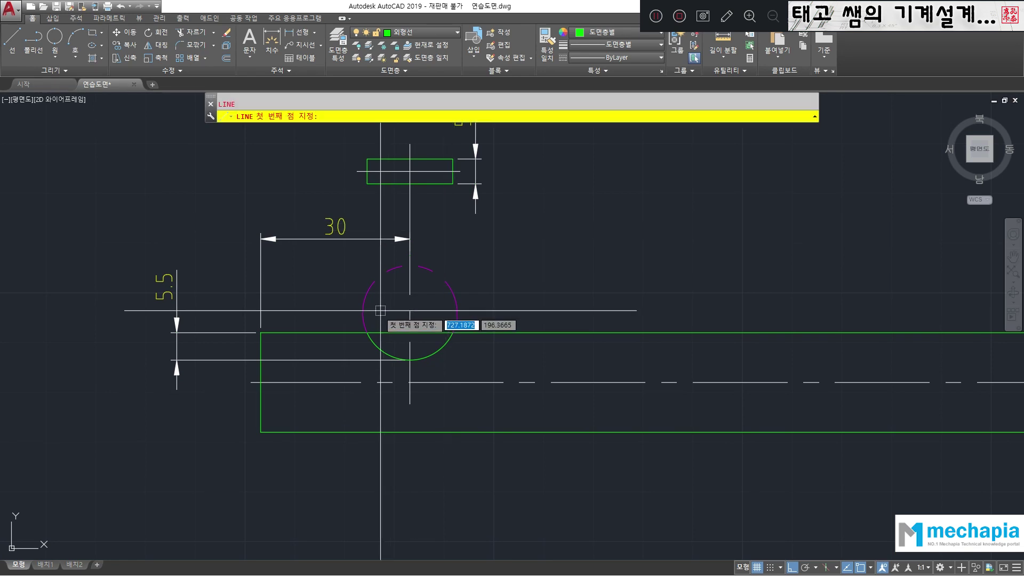
key("Return")
left_click(363, 313)
left_click(467, 313)
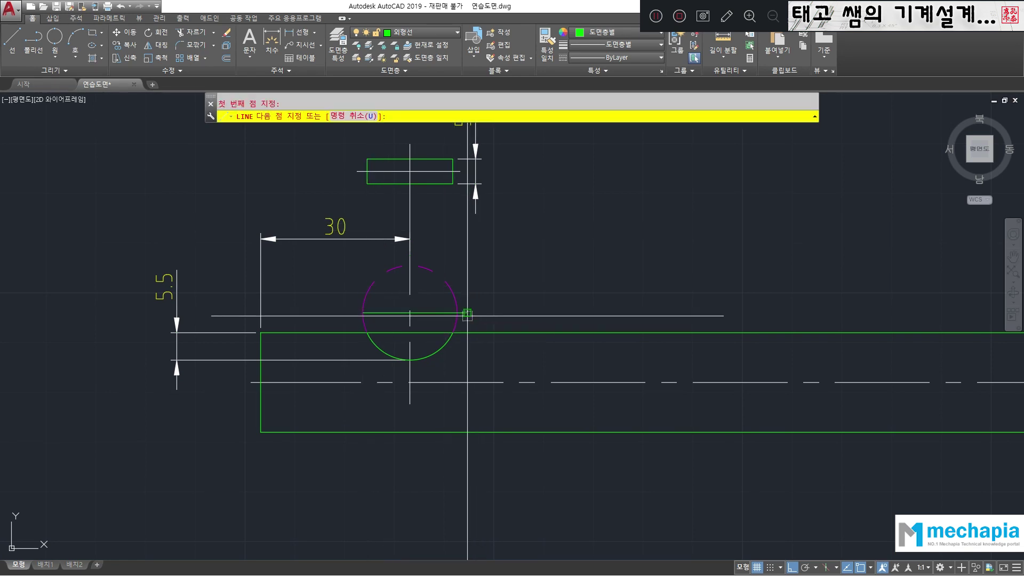
key("Return")
left_click(467, 313)
left_click(362, 312)
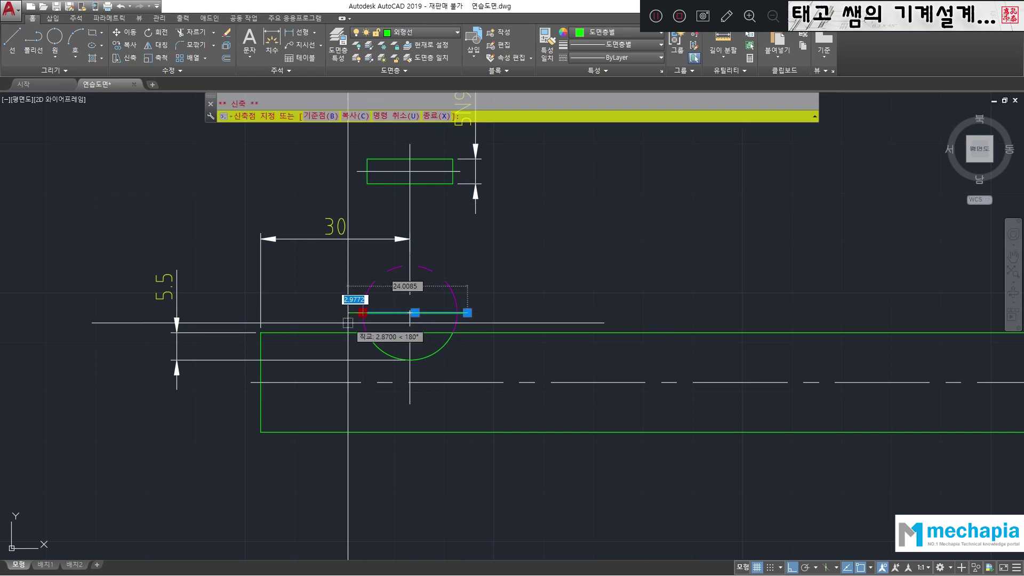
left_click(347, 321)
key("Escape")
Assign the horizontal line through the phantom circle to the 중심선 layer.
left_click(384, 312)
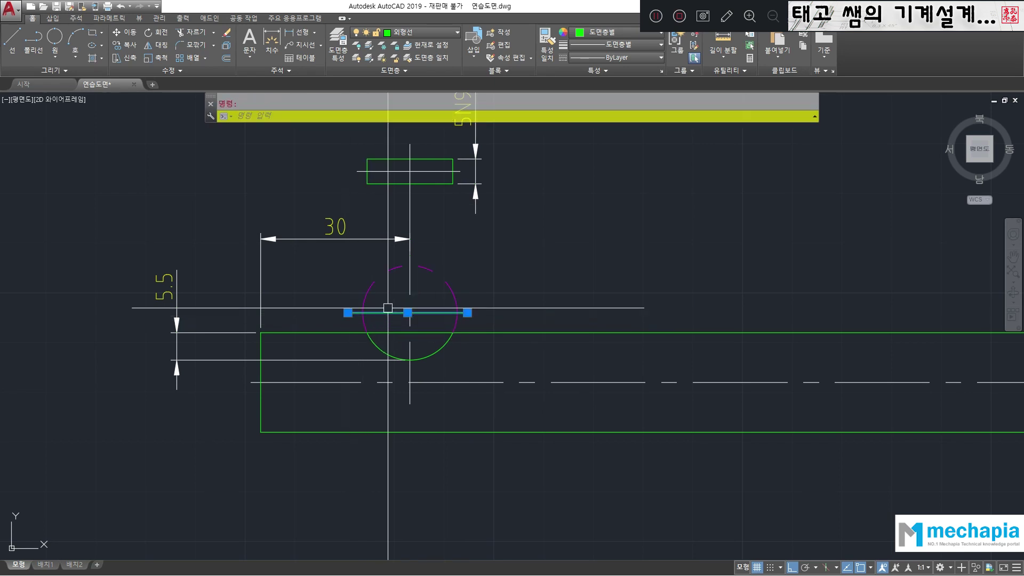
left_click(427, 34)
left_click(416, 147)
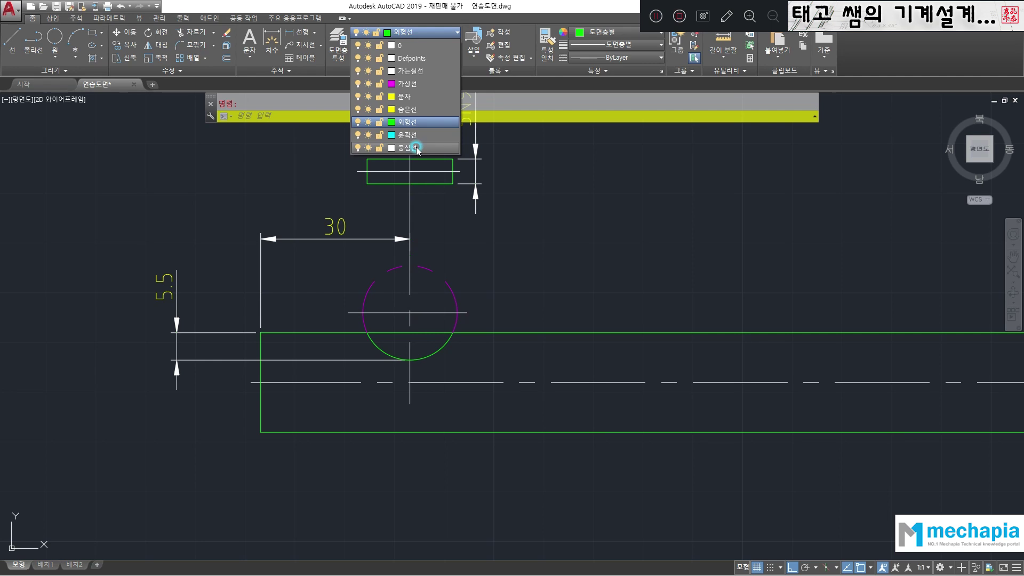
key("Escape")
With ortho off, draw a spline break line around the keyway arc, starting and ending above the shaft's upper edge.
middle_click_drag(357, 347, 355, 317)
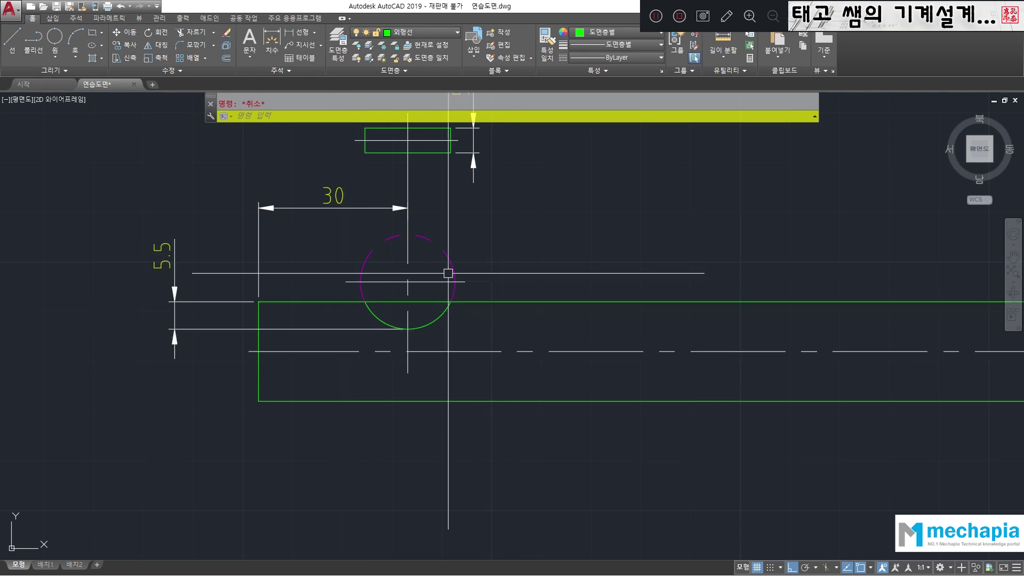
left_click(66, 71)
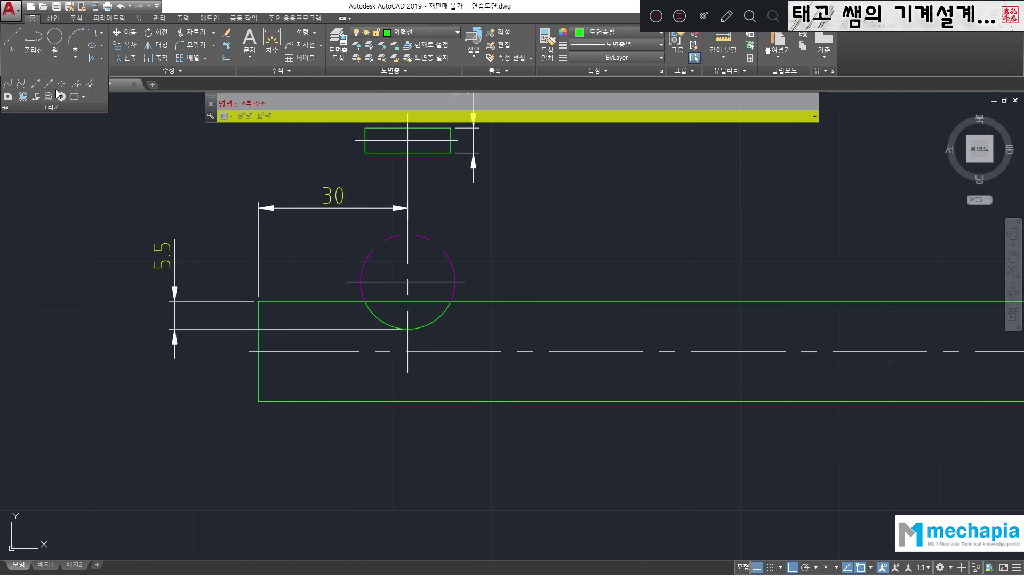
left_click(8, 85)
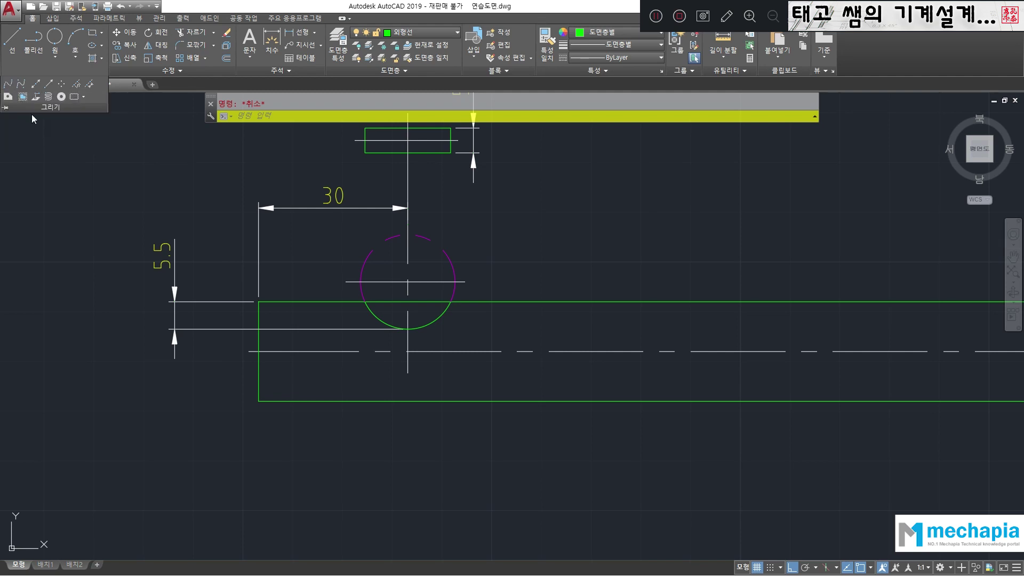
left_click(324, 292)
key("F8")
scroll(328, 312, "up", 2)
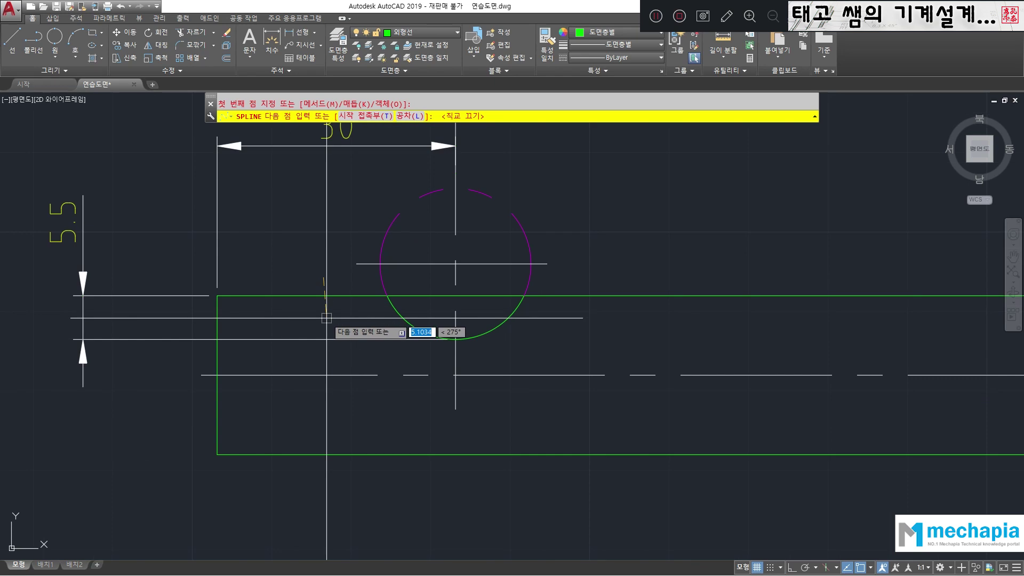
left_click(332, 319)
left_click(370, 353)
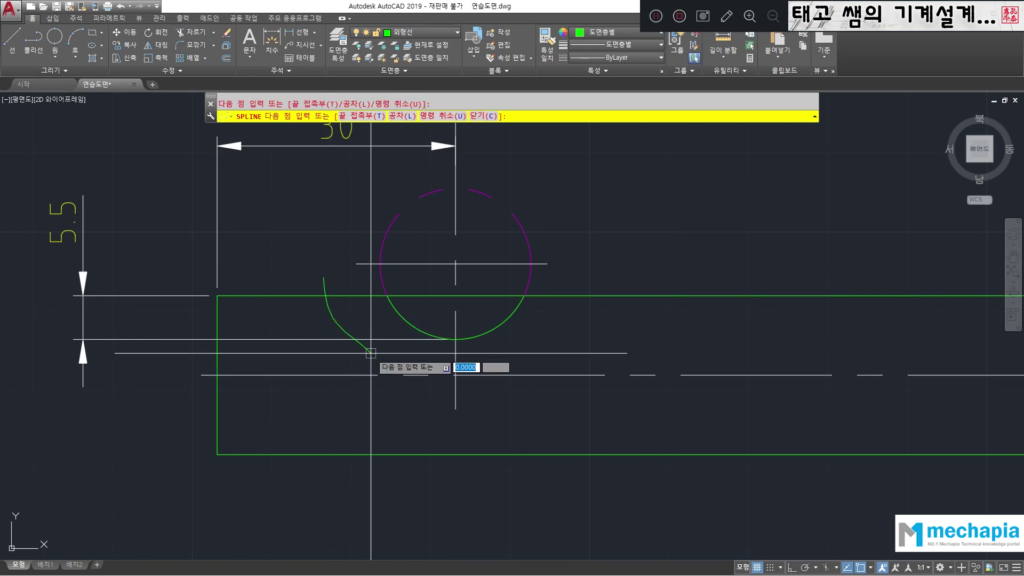
left_click(527, 368)
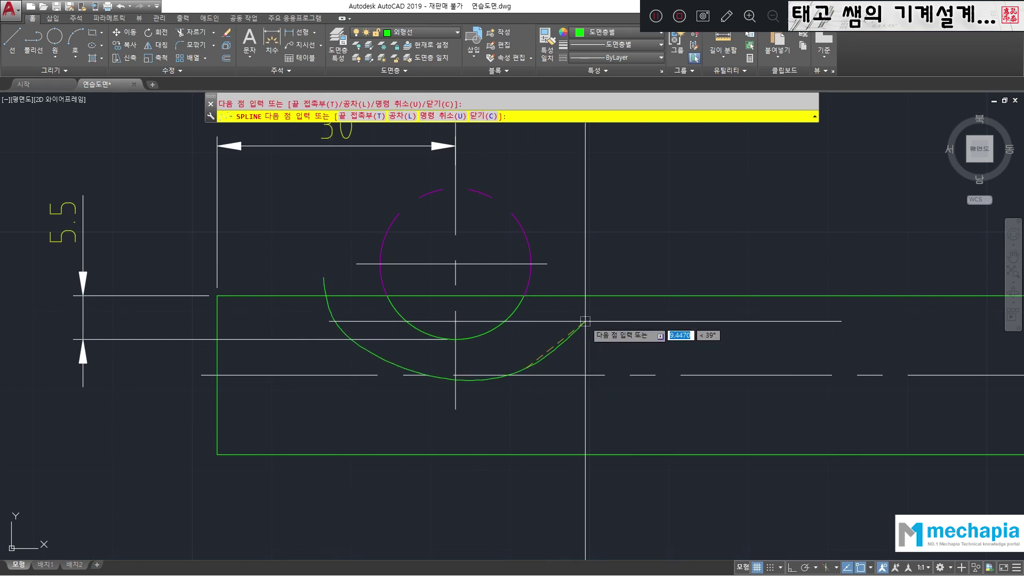
left_click(614, 274)
key("Escape")
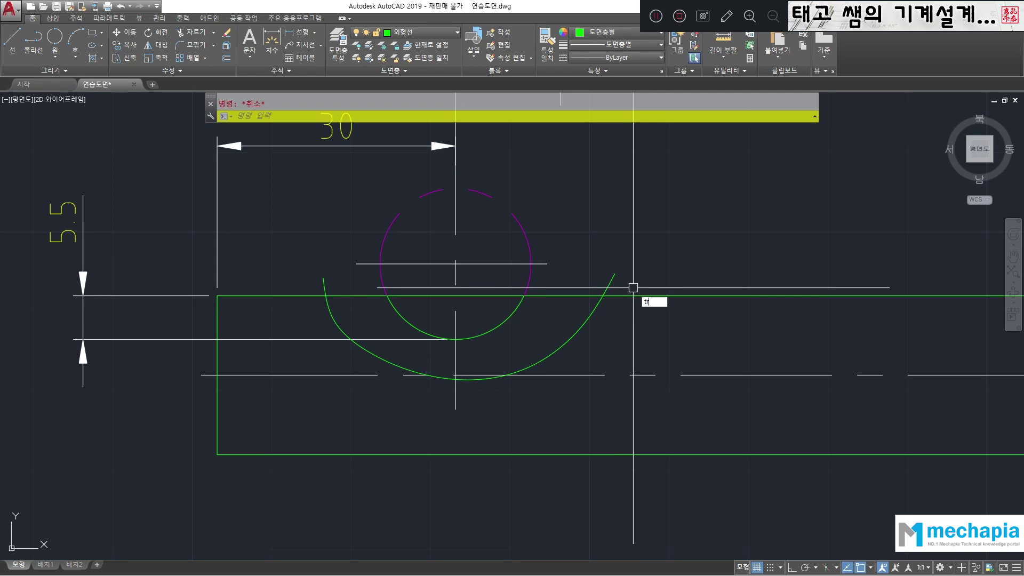
Trim both ends of the spline that project above the shaft's upper edge.
type("tr")
key("Return")
key("Return")
left_click(610, 283)
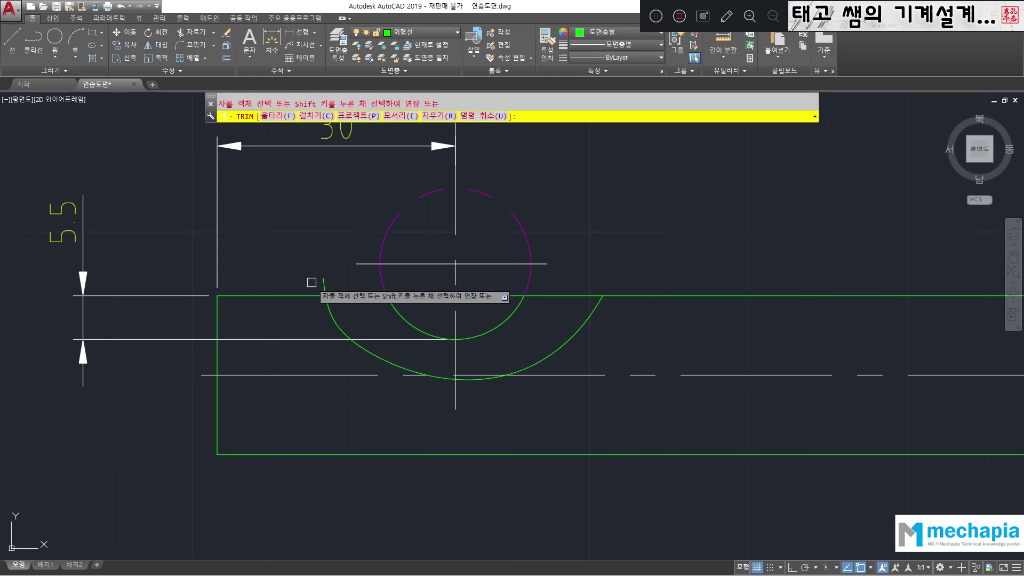
key("Escape")
Assign the trimmed spline break line to the 가는실선 layer.
left_click(330, 301)
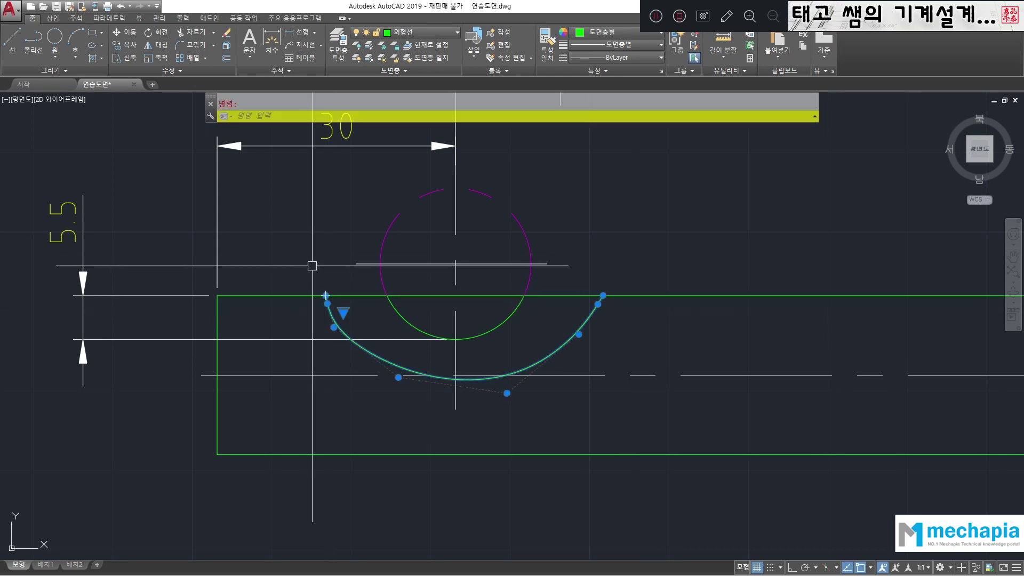
left_click(421, 32)
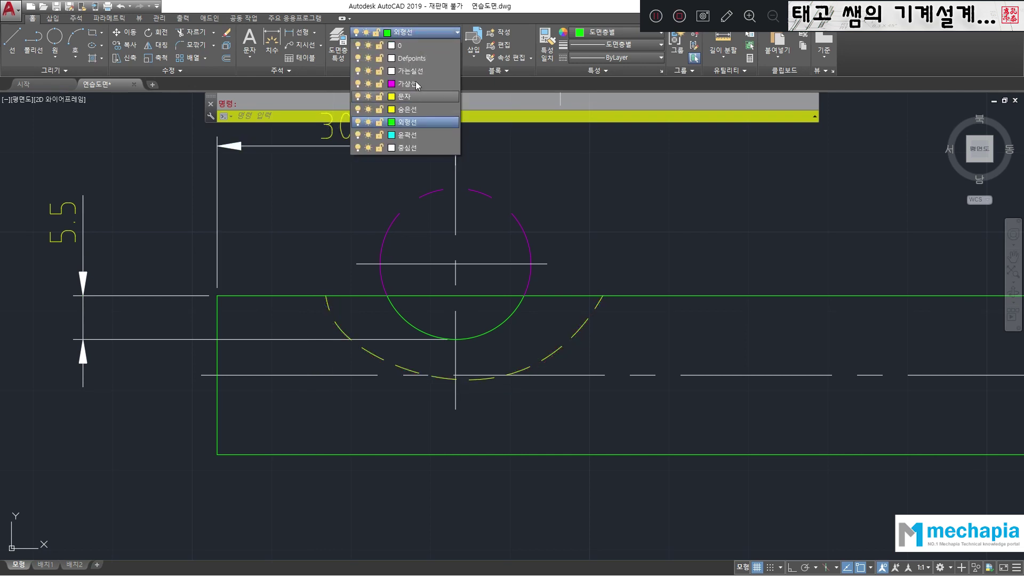
key("Escape")
key("Escape")
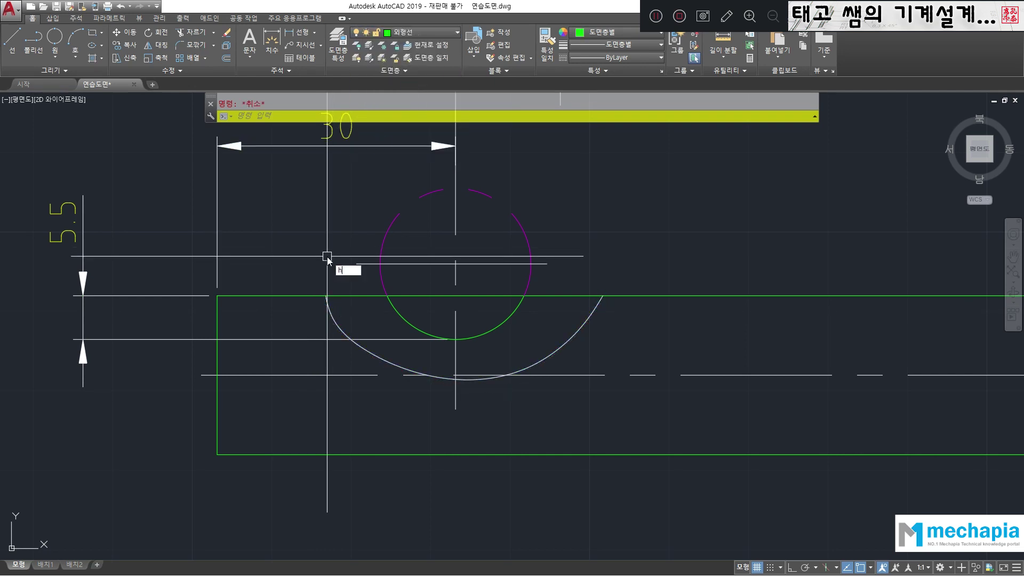
Hatch the areas between the keyway arc and the spline break line with the ANSI31 pattern.
type("h")
key("space")
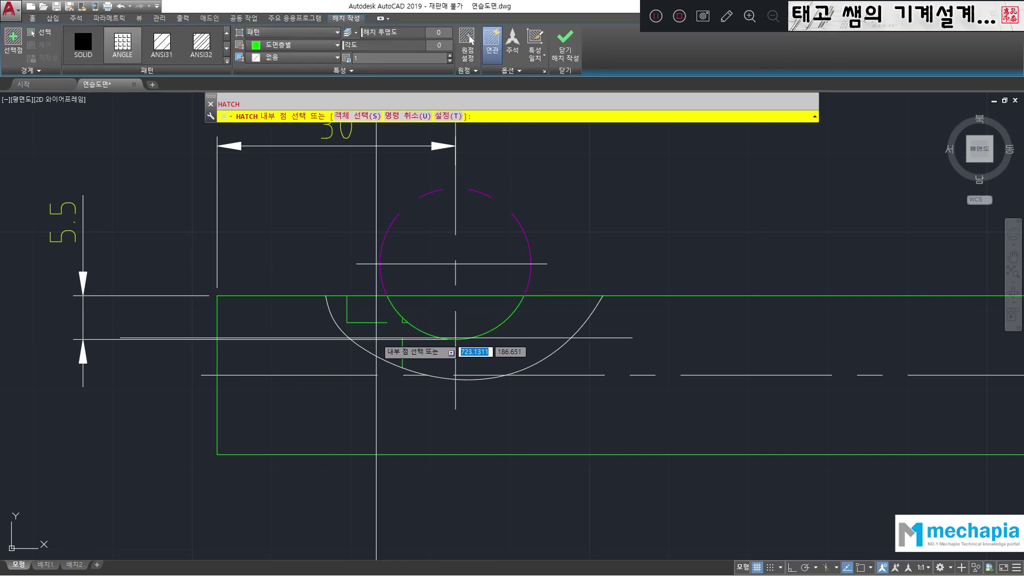
left_click(480, 358)
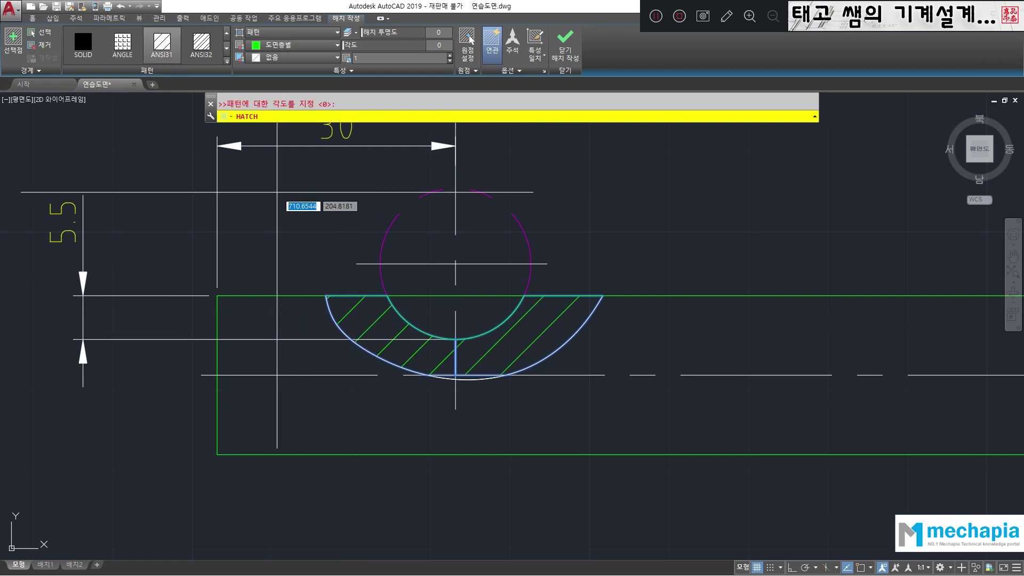
left_click(568, 43)
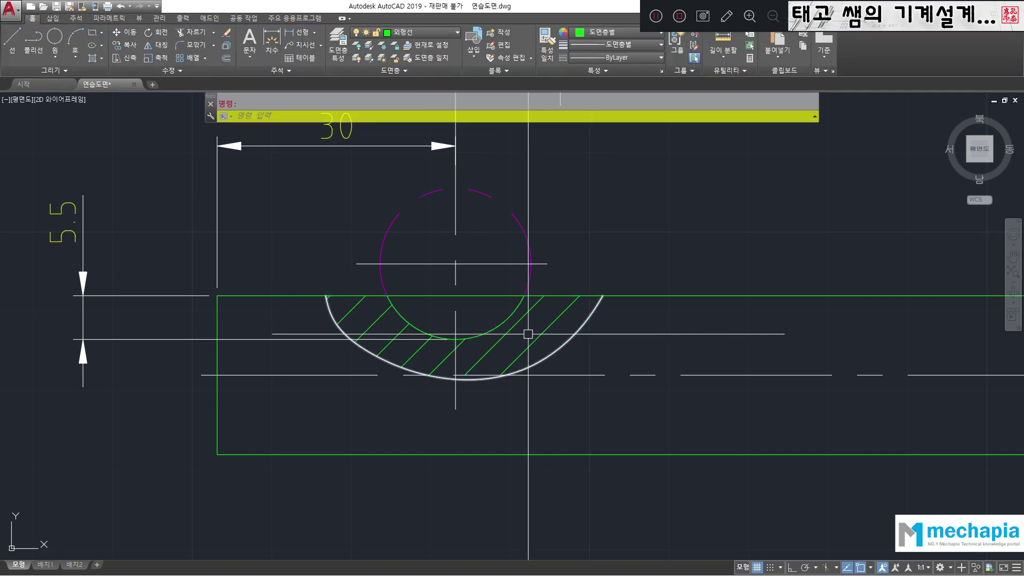
Assign the hatch between the keyway arc and the spline break line to the 가는실선 layer.
left_click(33, 18)
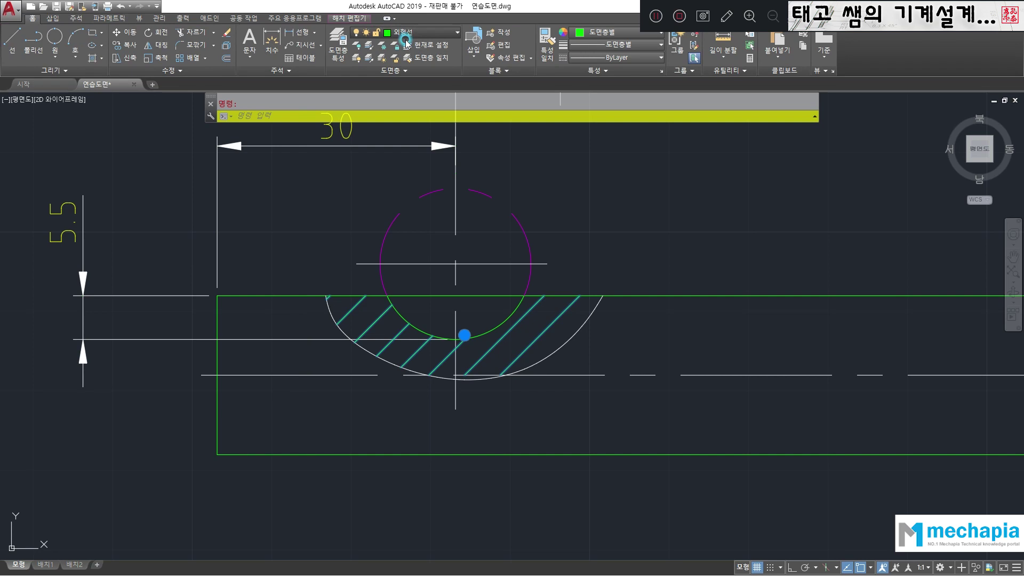
left_click(406, 34)
left_click(420, 71)
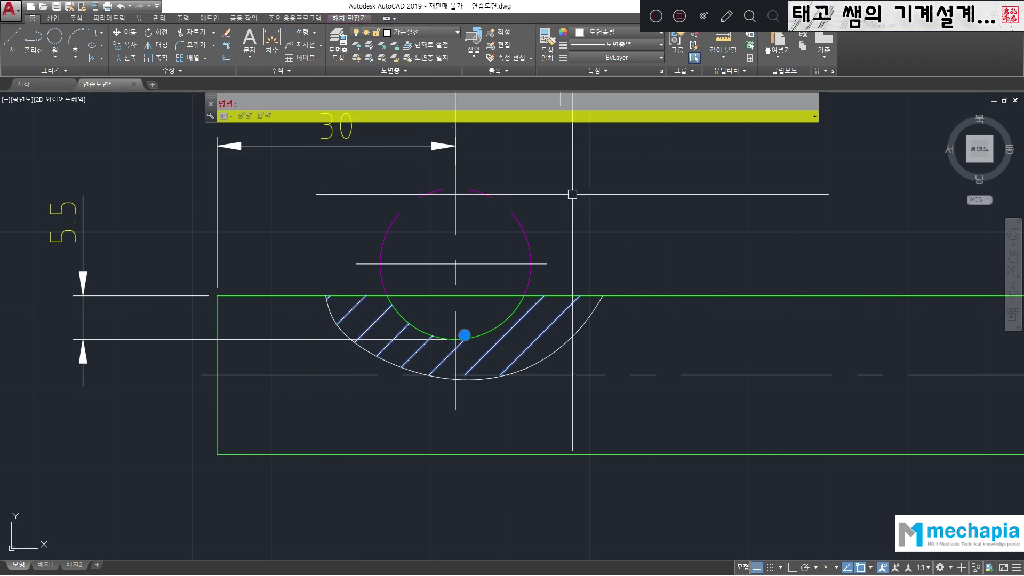
scroll(568, 194, "down", 2)
mouse_move(585, 192)
middle_mouse_down()
mouse_move(519, 254)
mouse_move(486, 382)
mouse_move(530, 297)
middle_mouse_up()
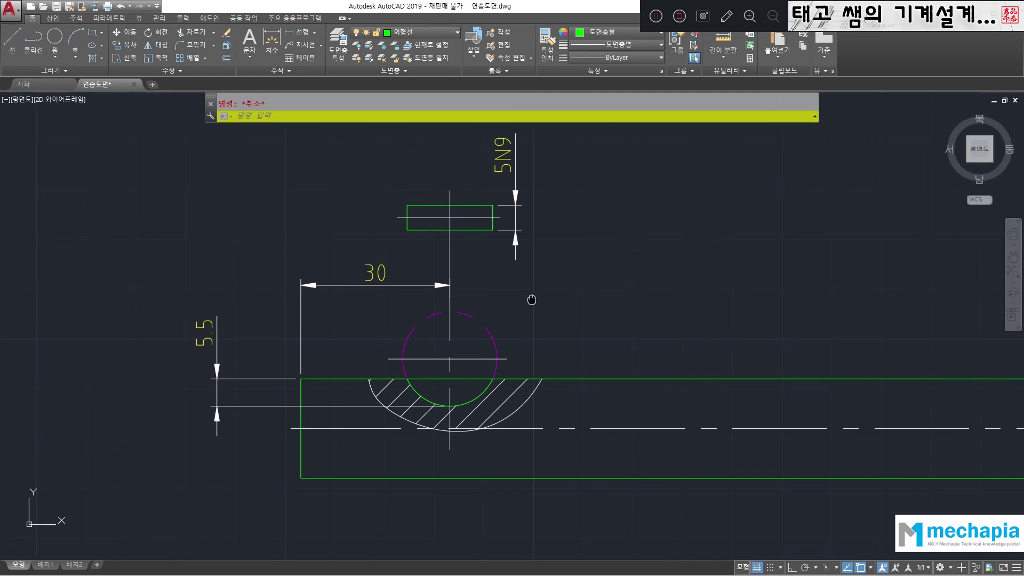
left_click(205, 331)
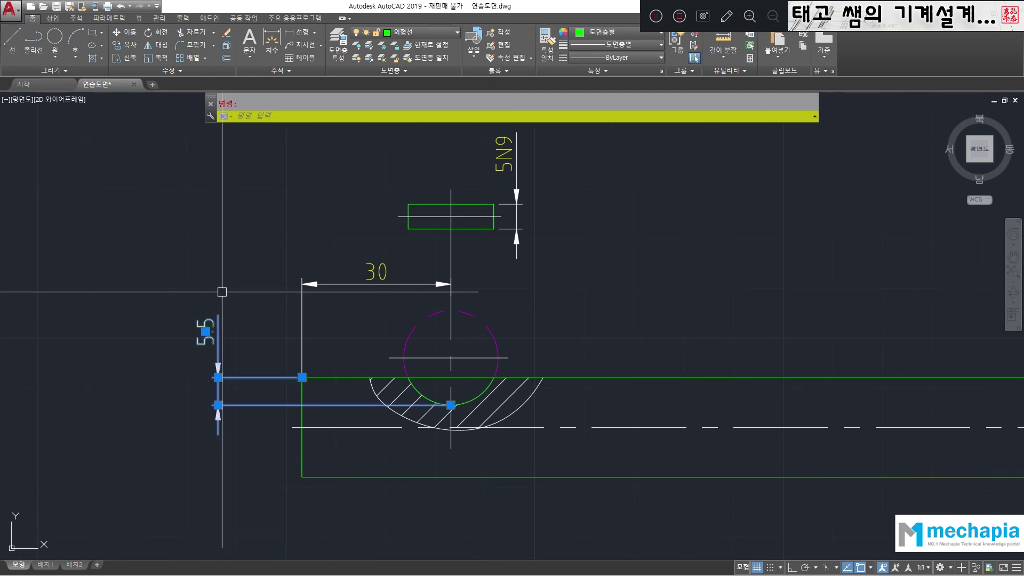
key("Escape")
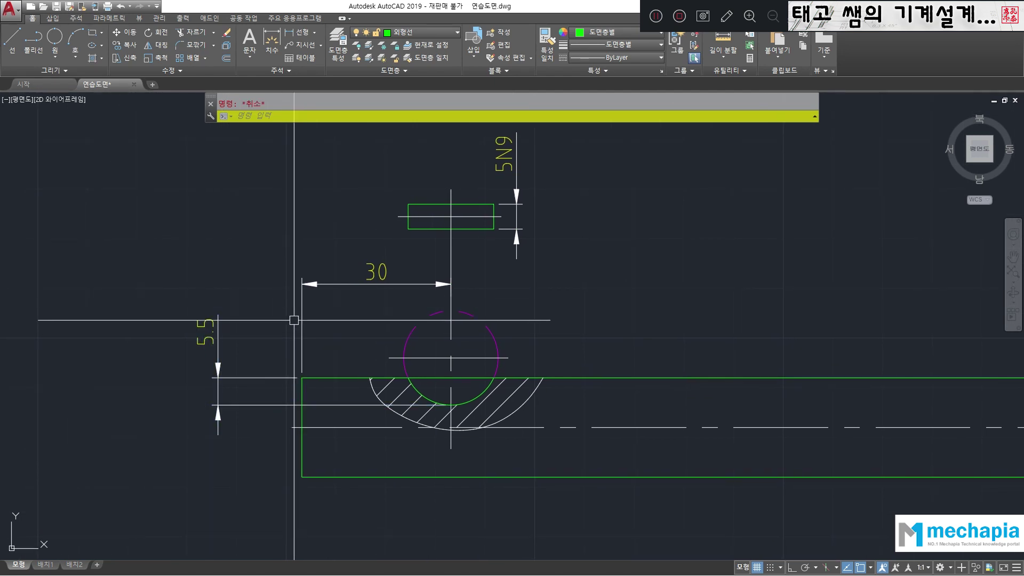
Add a diameter dimension to the keyway arc, with its text outside the circle toward the upper right.
left_click(296, 33)
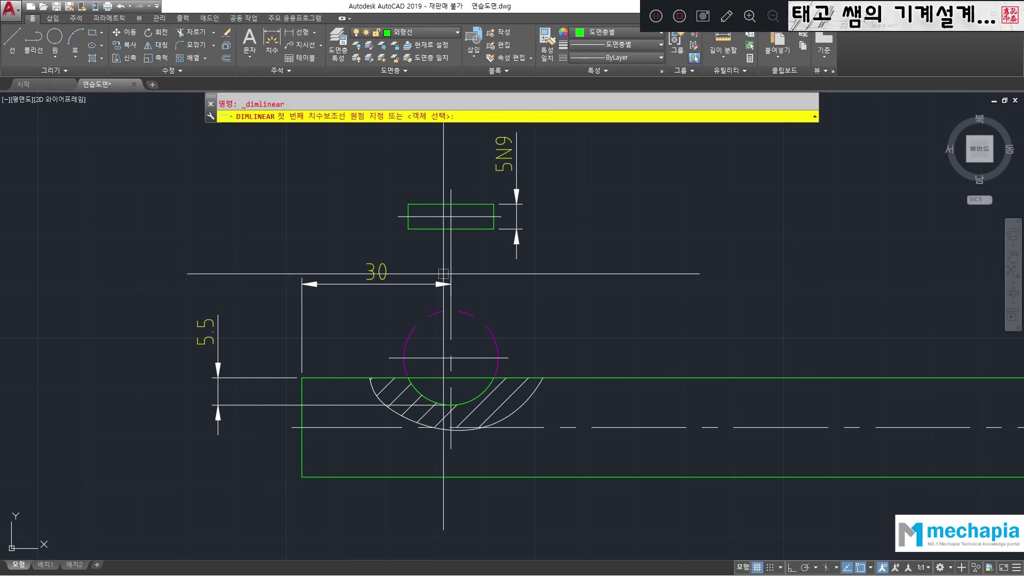
left_click(315, 32)
left_click(298, 156)
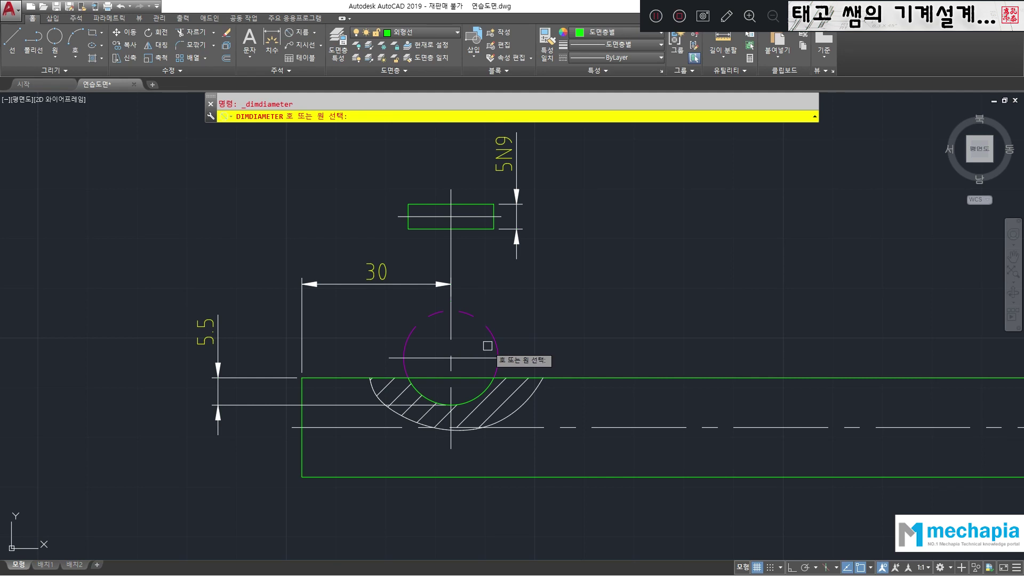
left_click(489, 386)
left_click(514, 321)
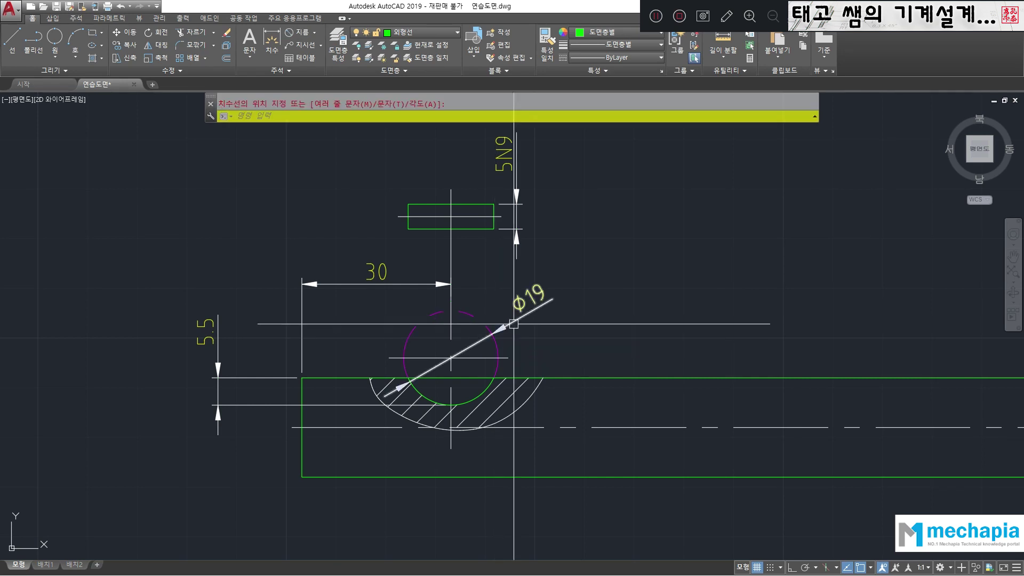
Reposition the keyway's diameter dimension text lower and slightly farther right so its dimension line runs at a shallower angle.
left_click(530, 296)
left_click(528, 297)
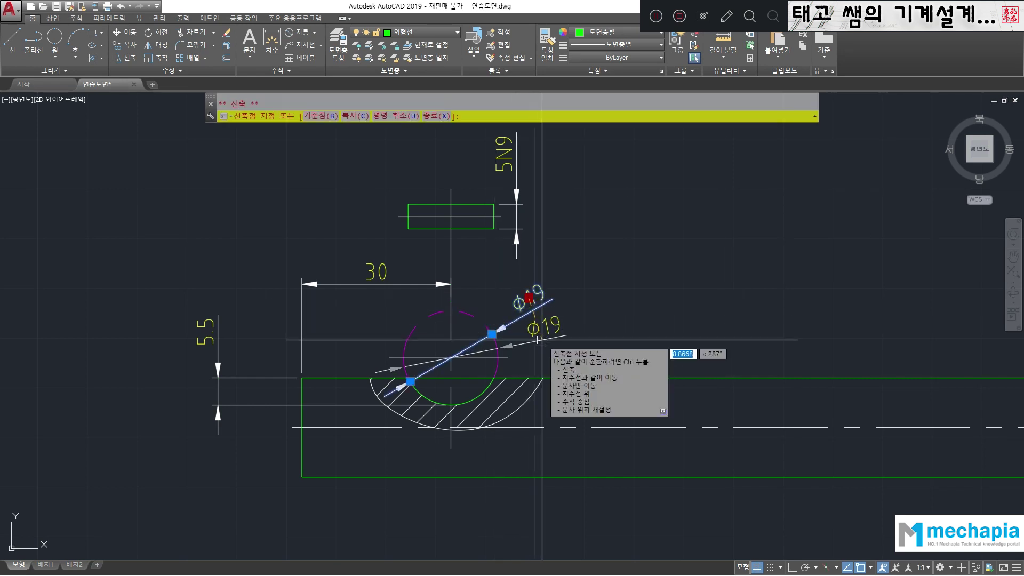
left_click(542, 340)
key("Escape")
middle_click_drag(495, 323, 484, 335)
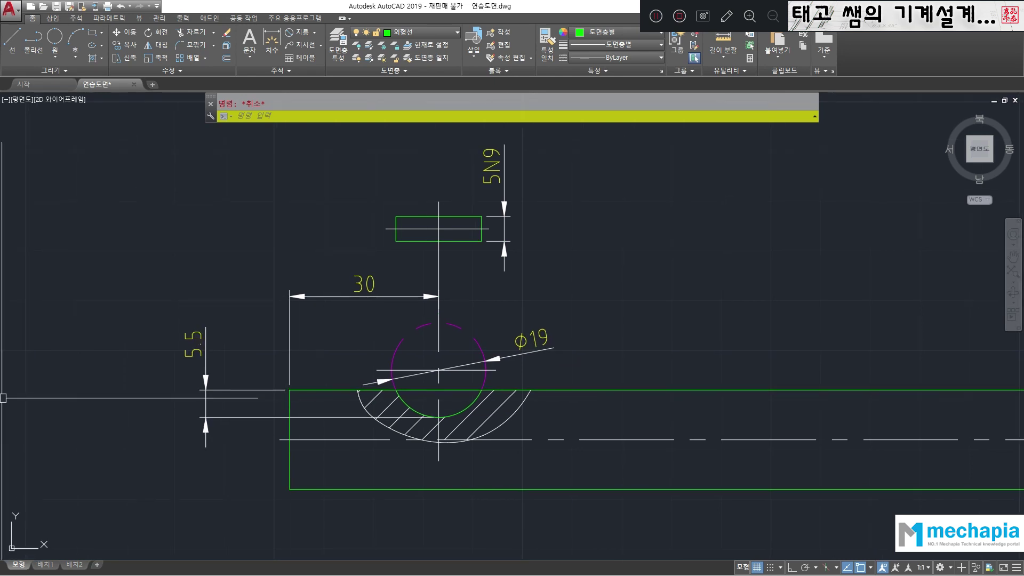
Look up the d1 tolerance in the Acrobat Reader KS Woodruff key table and add a stacked +0.3/0 tolerance to the AutoCAD diameter dimension.
key("alt+Tab")
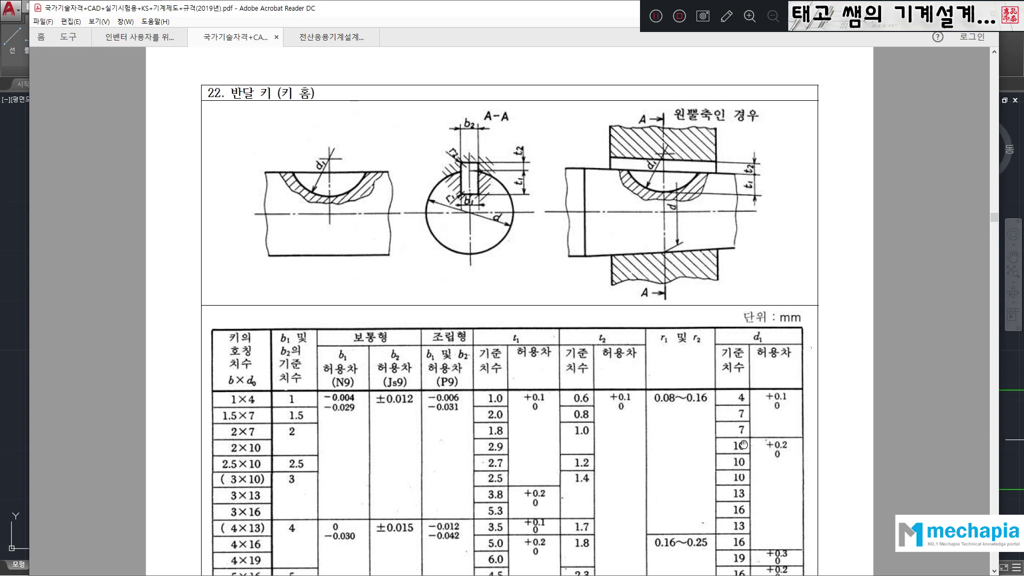
scroll(261, 521, "down", 1)
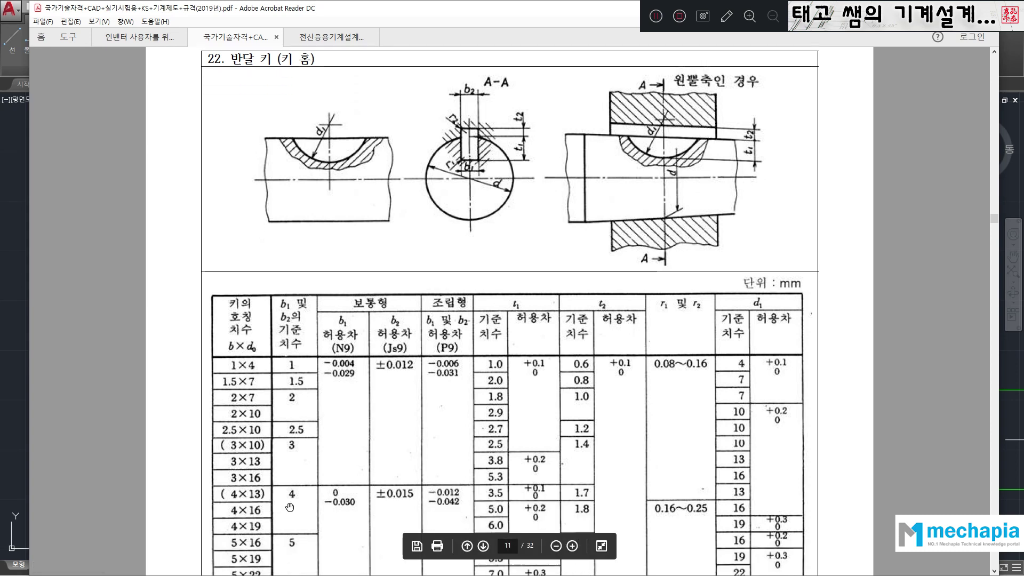
scroll(289, 507, "down", 2)
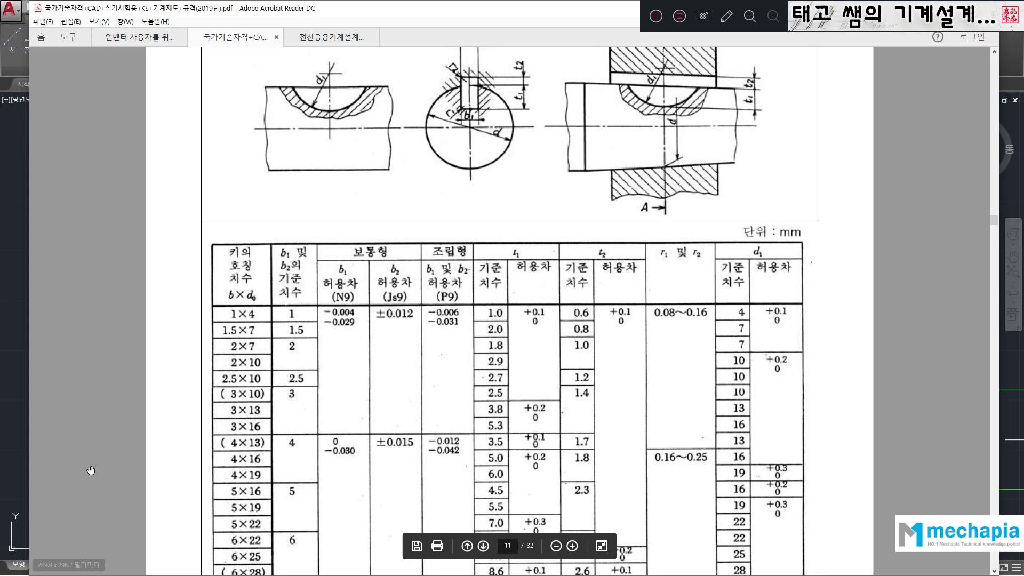
left_click(22, 464)
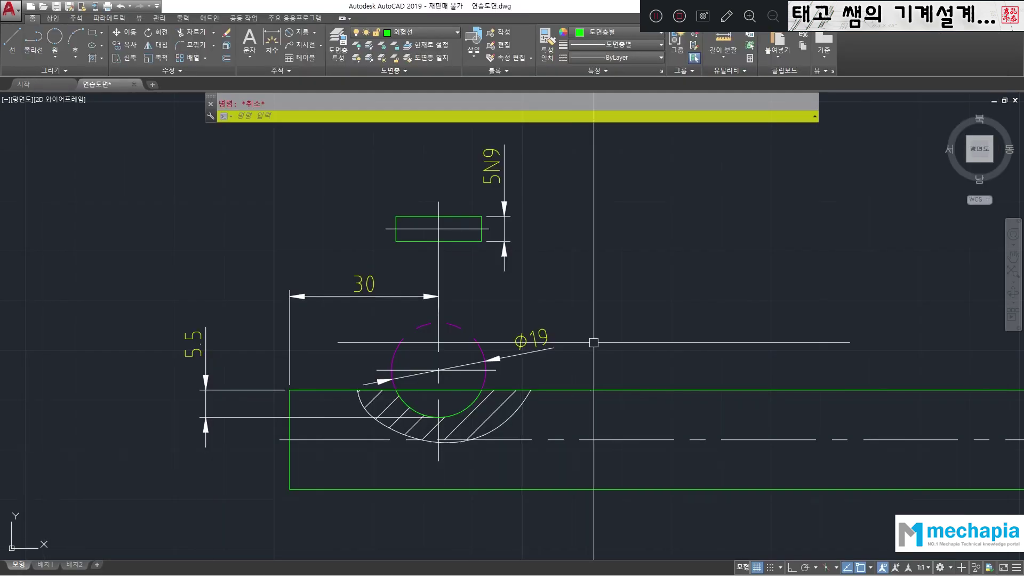
double_click(527, 339)
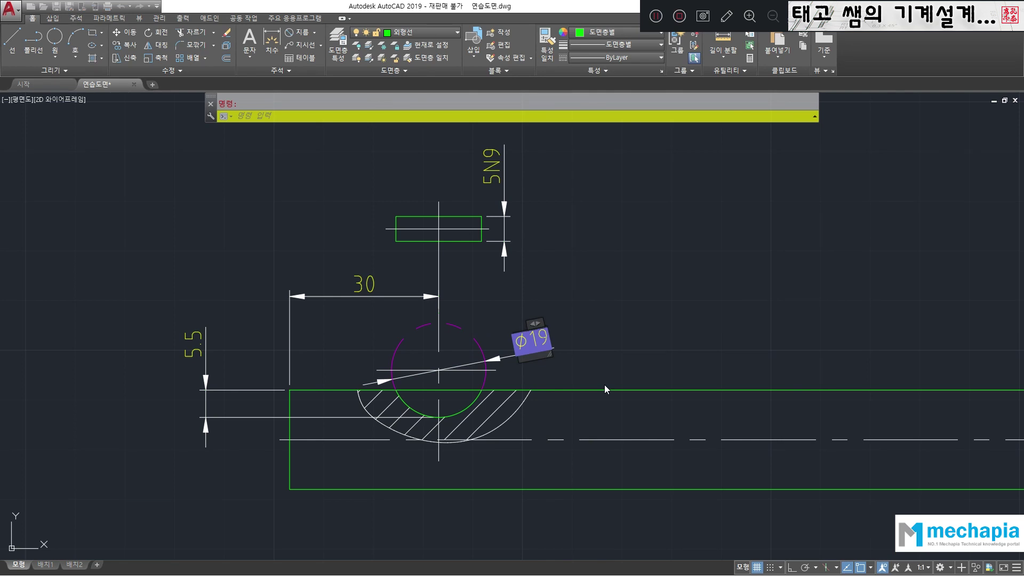
type("+0")
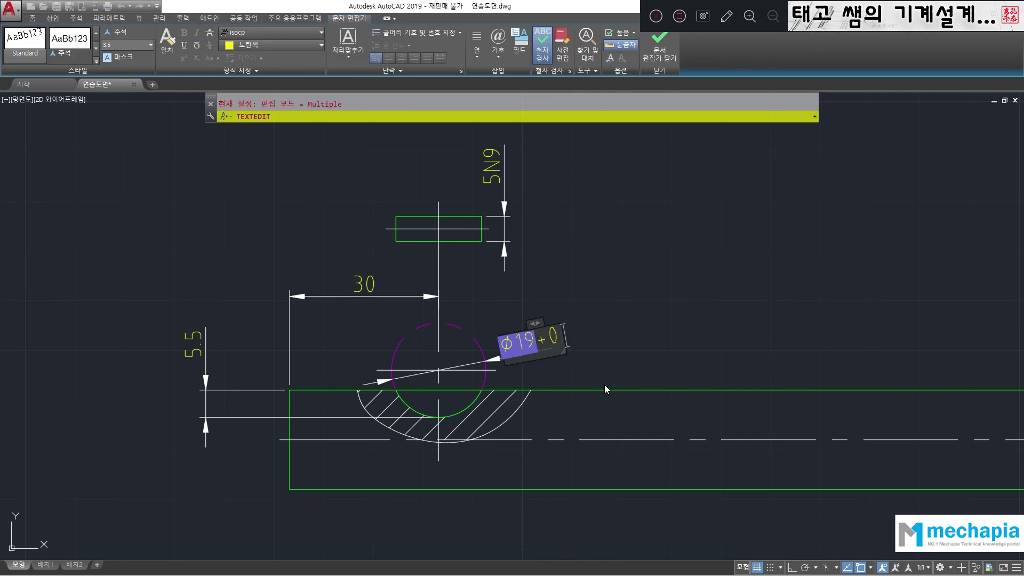
type(".3^0")
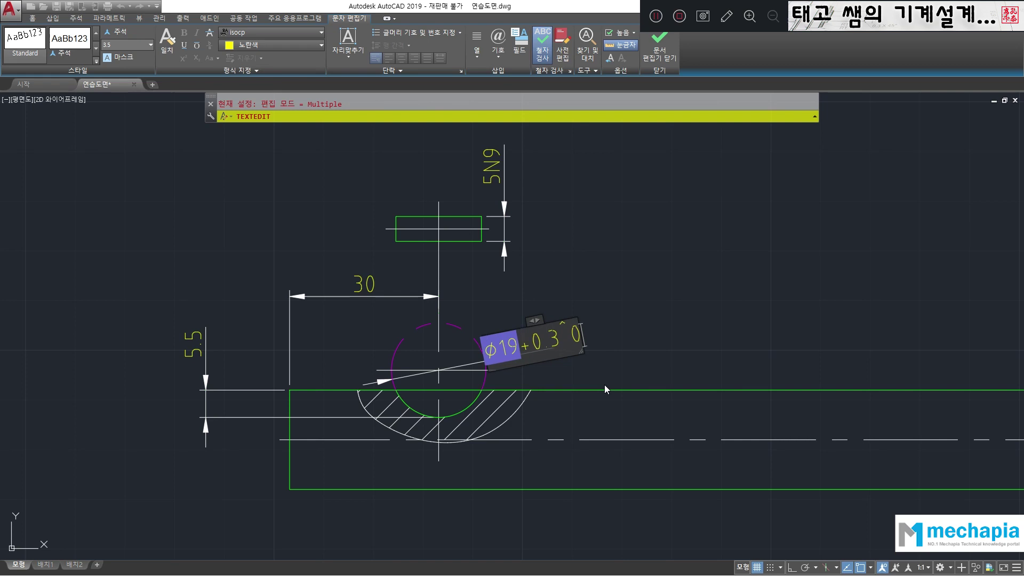
key("BackSpace")
type("0")
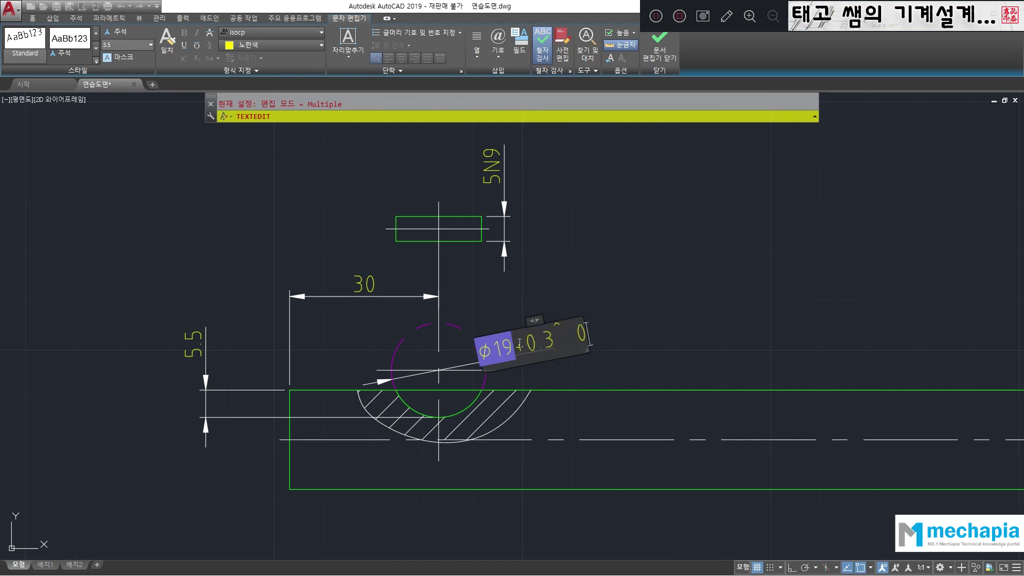
left_click_drag(587, 334, 514, 346)
left_click(210, 46)
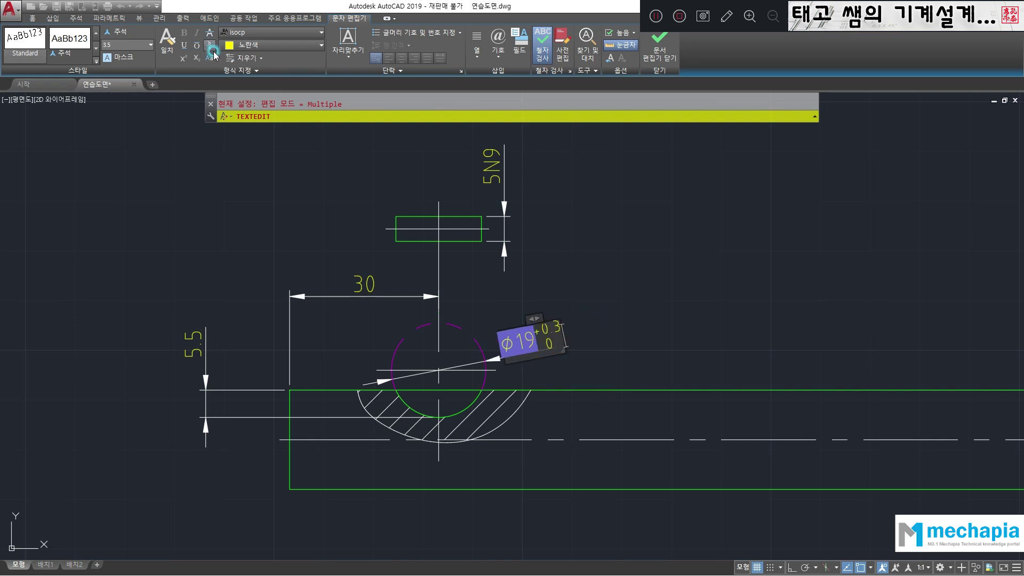
left_click(651, 258)
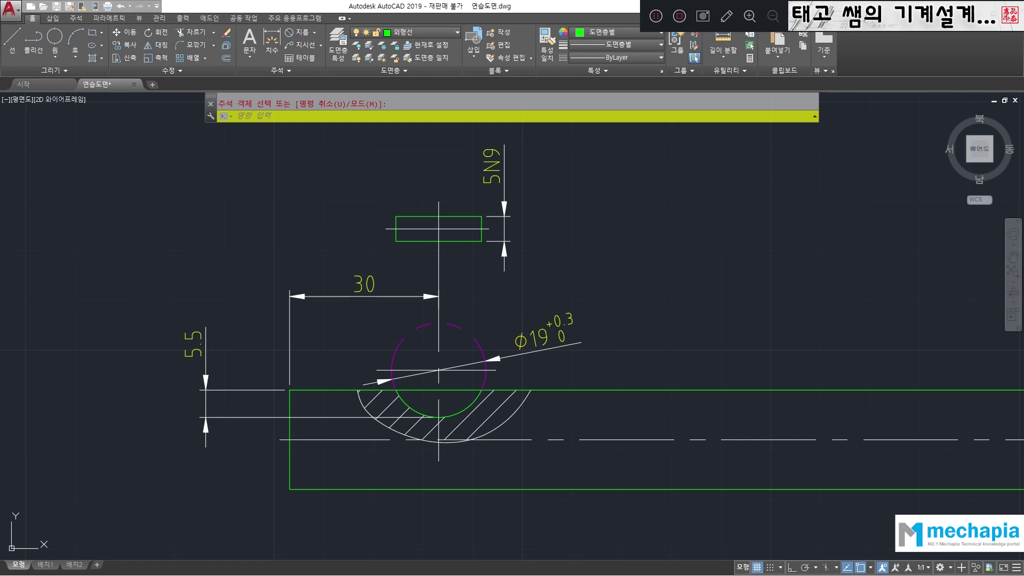
Check the t1 tolerance in the Acrobat Reader KS table and add a stacked +0.2/0 tolerance to the keyway depth dimension in AutoCAD.
key("alt+Tab")
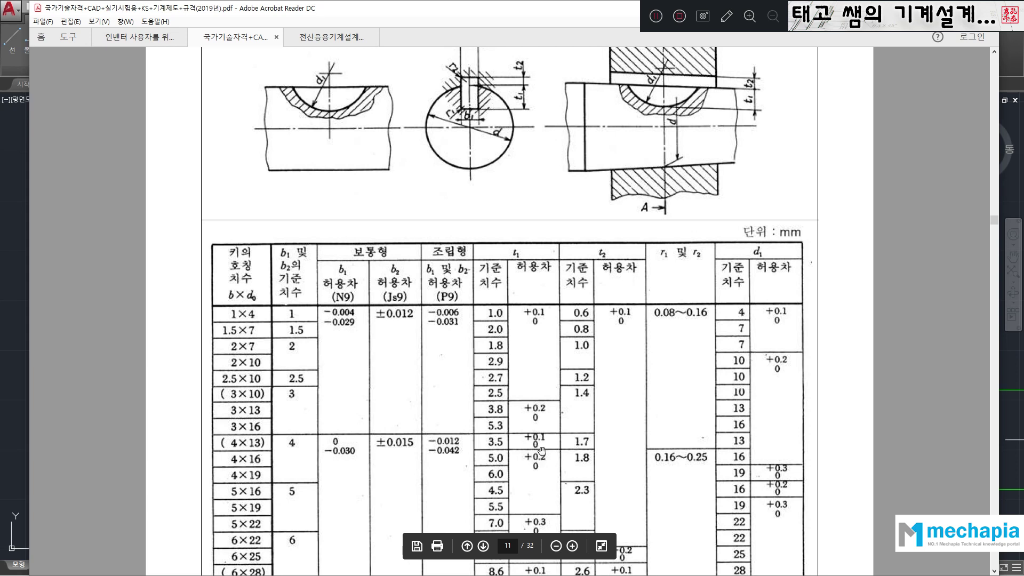
left_click(24, 449)
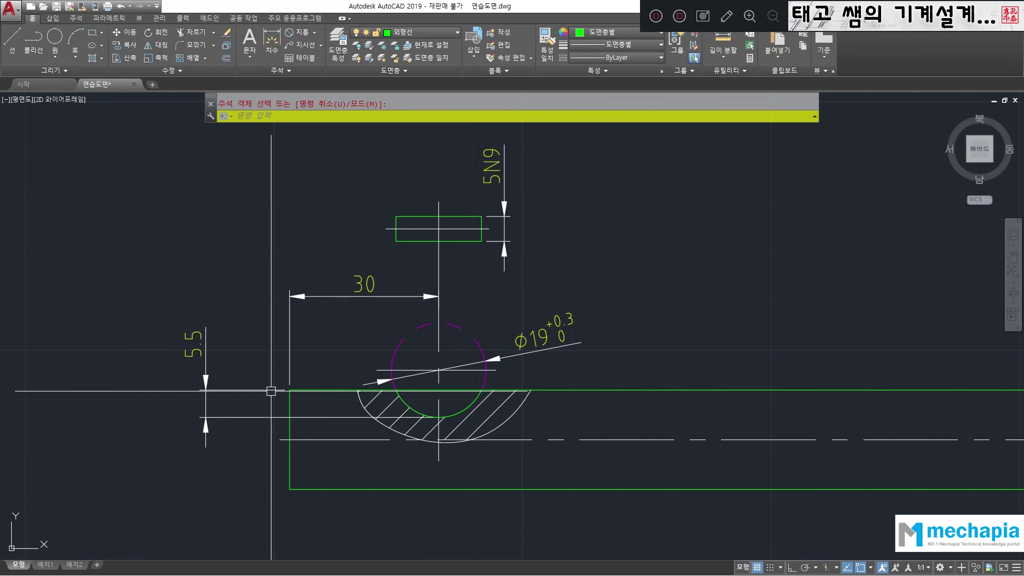
key("Escape")
double_click(206, 382)
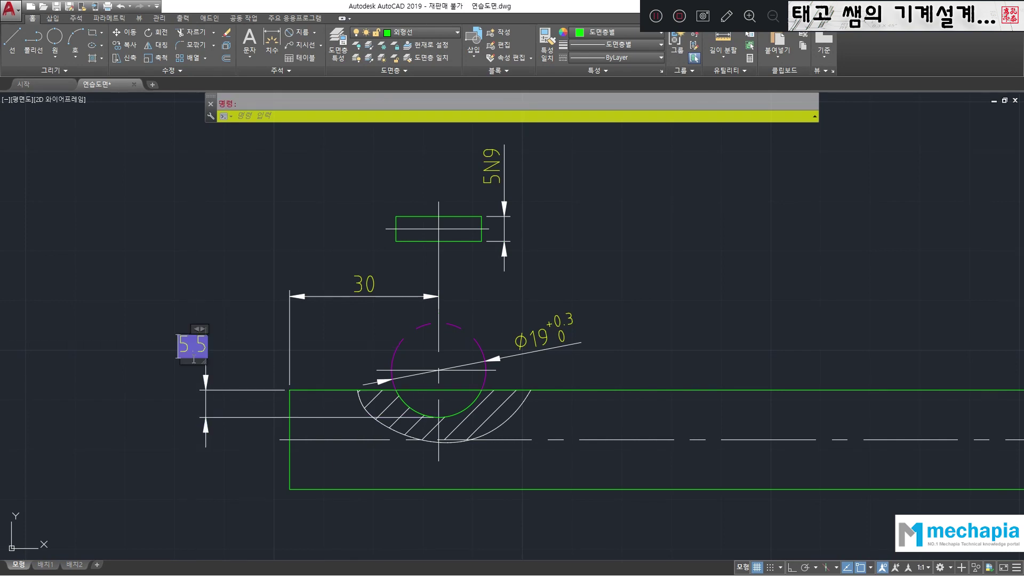
type("0")
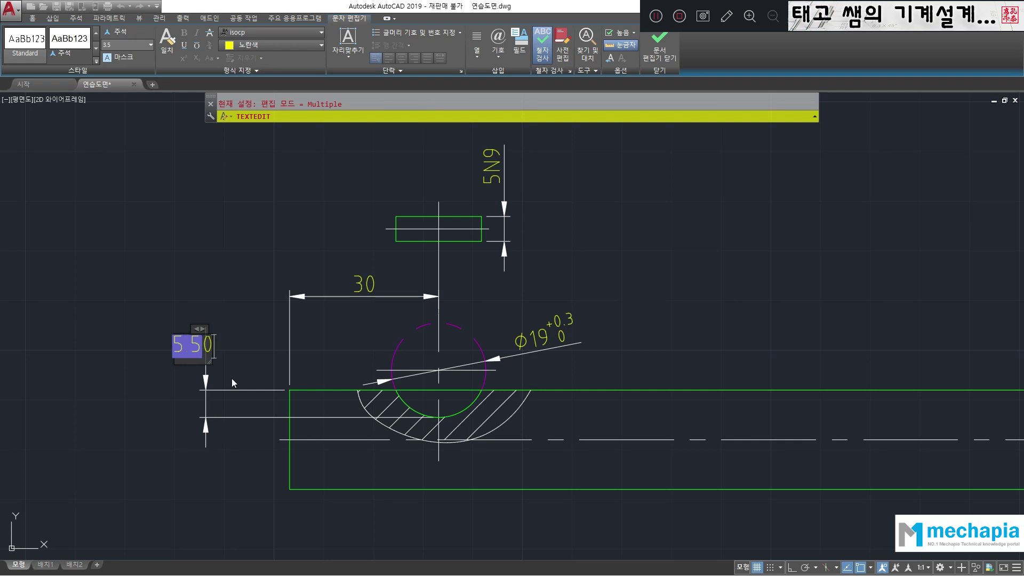
key("BackSpace")
type("+0.2")
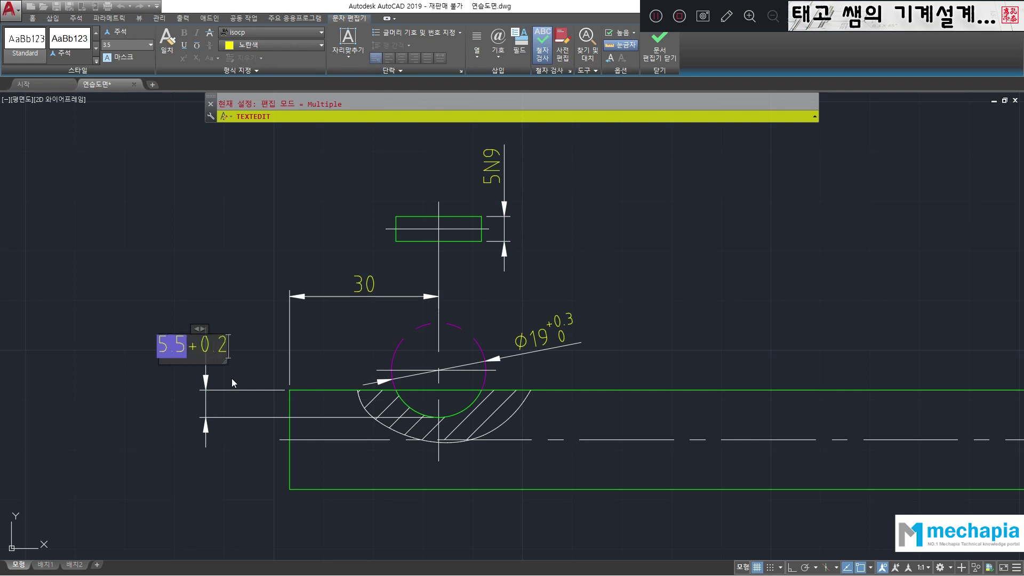
type("^ 0")
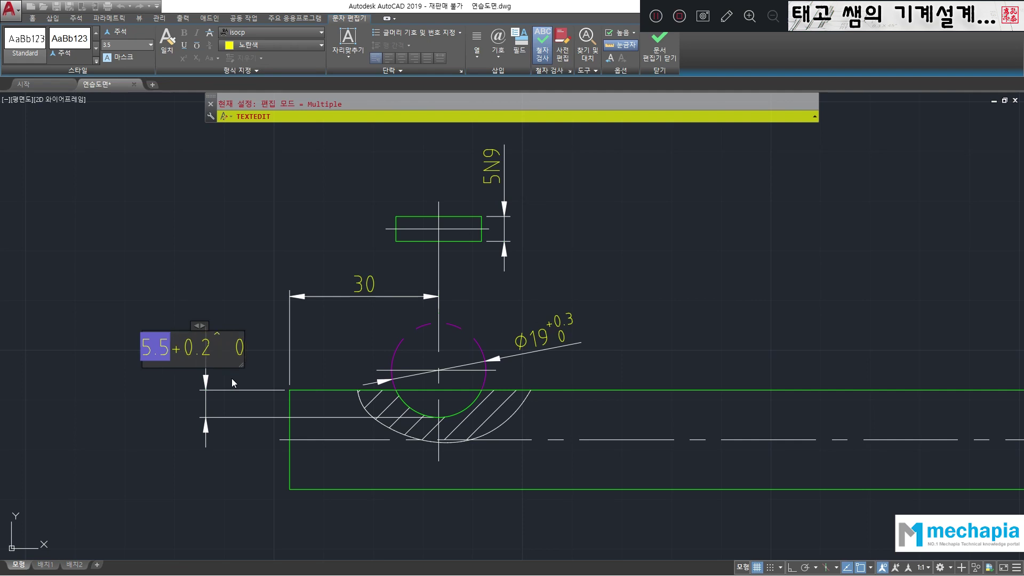
key("ctrl+a")
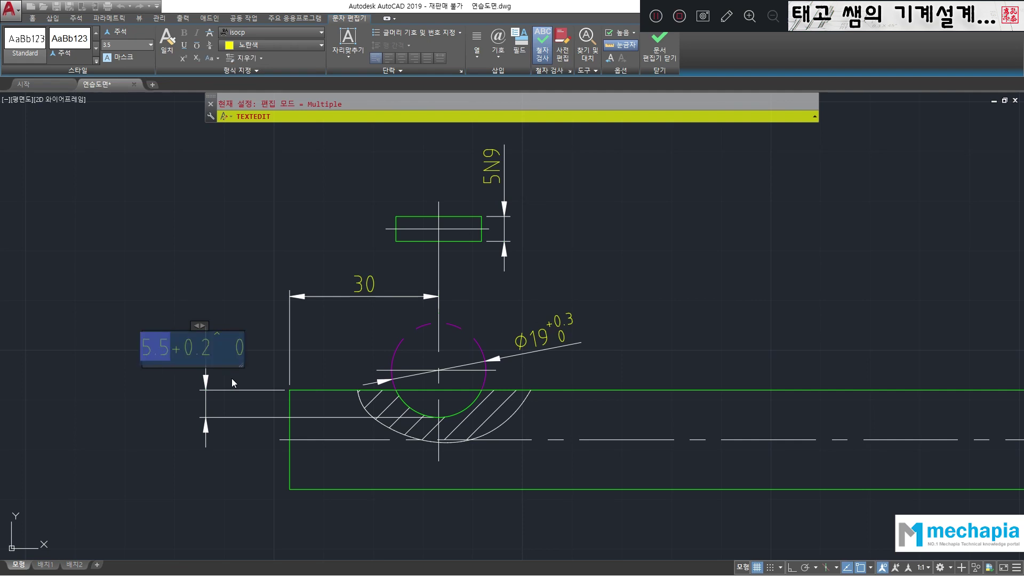
left_click(194, 347)
left_click_drag(171, 352, 288, 343)
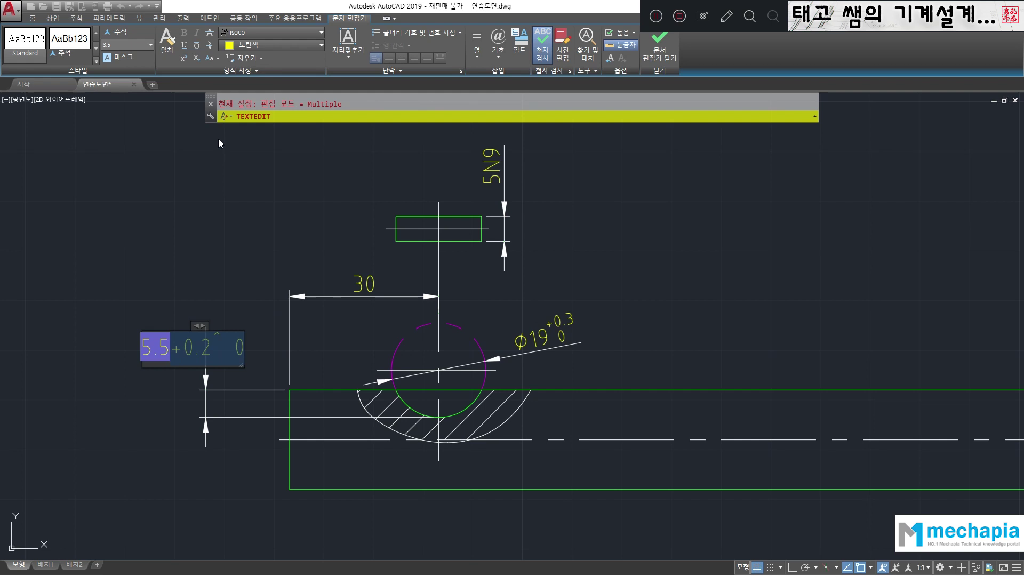
left_click(209, 46)
left_click(261, 239)
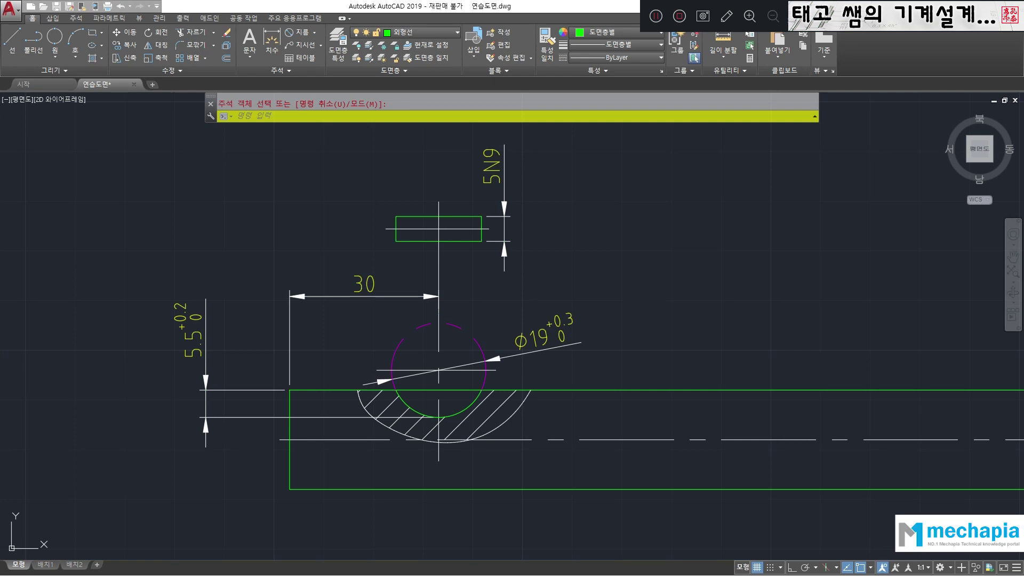
Switch to the KS Woodruff key table in Acrobat Reader and examine the keyway diagrams and the b1 width and N9 tolerance columns.
key("alt+Tab")
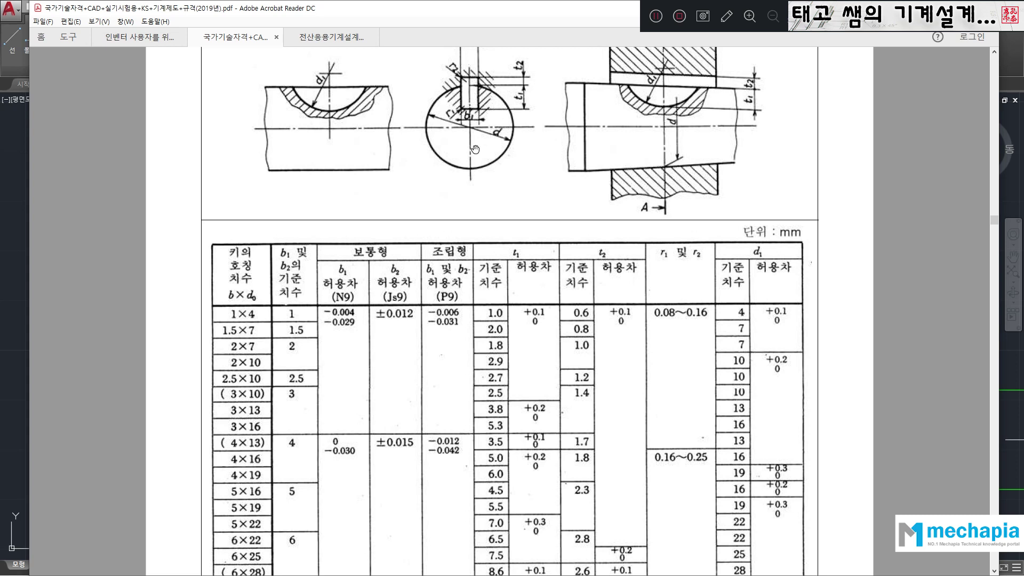
scroll(476, 139, "up", 1)
scroll(472, 76, "up", 1)
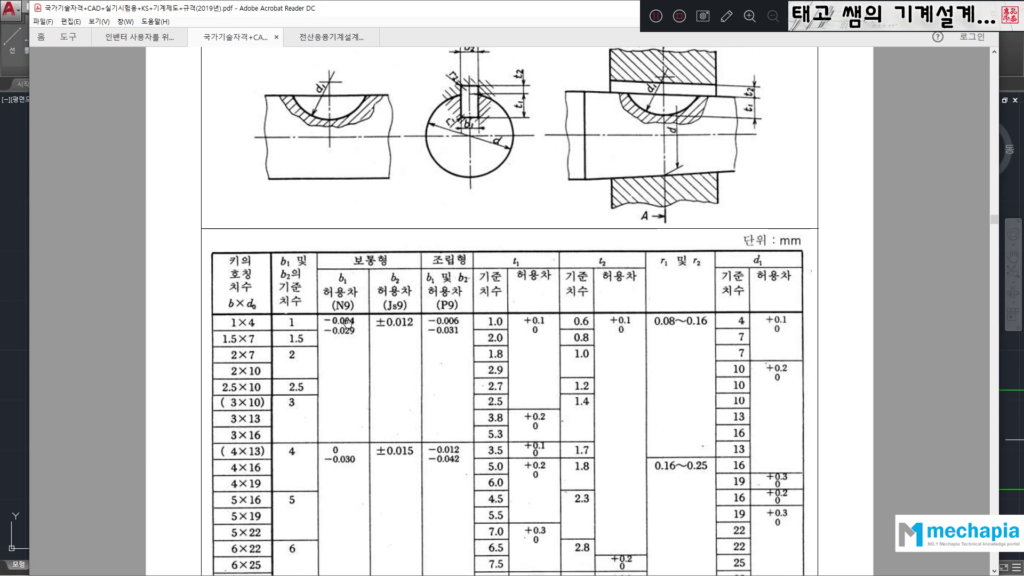
scroll(345, 321, "down", 5)
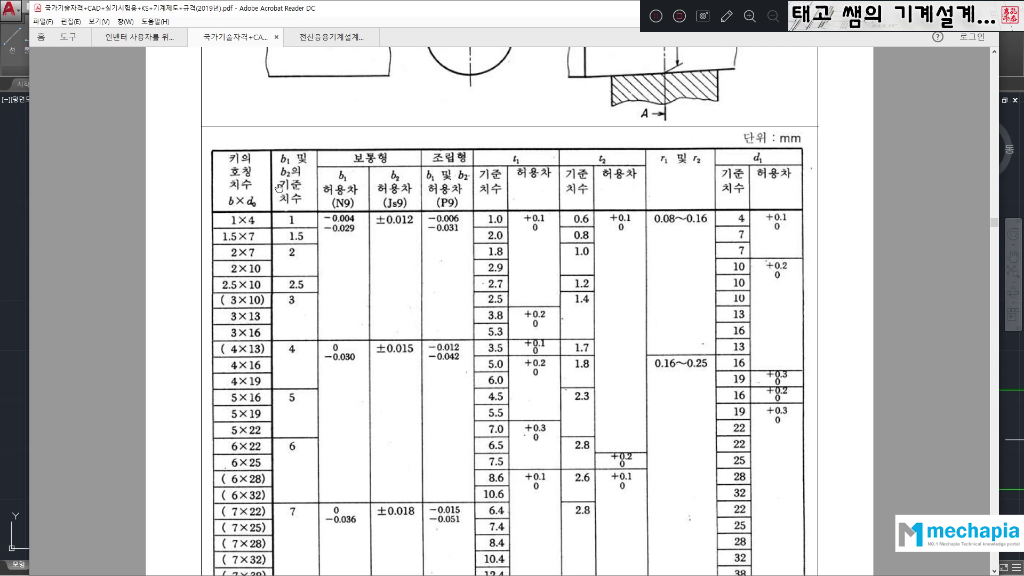
scroll(340, 269, "up", 3)
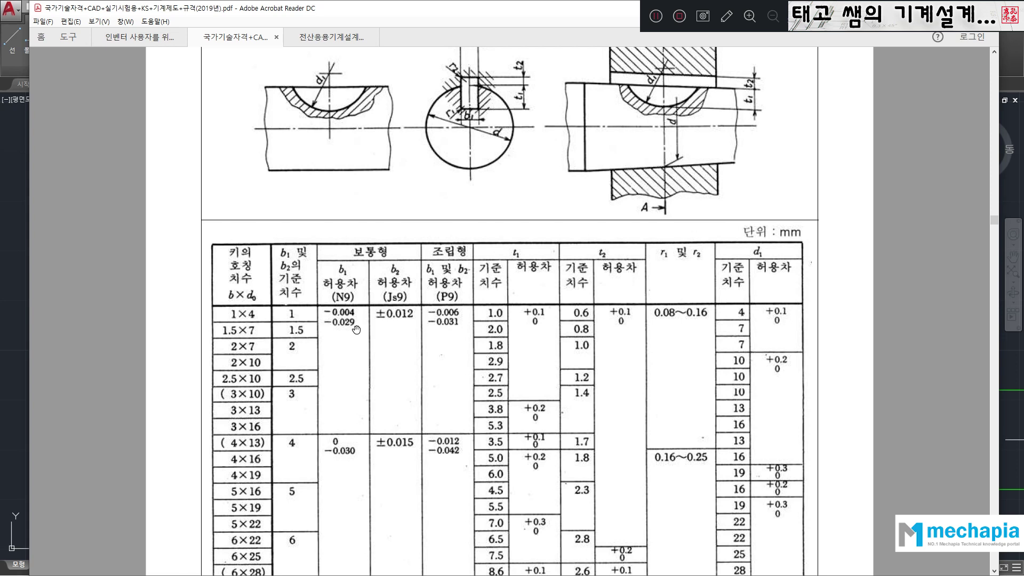
scroll(352, 379, "down", 1)
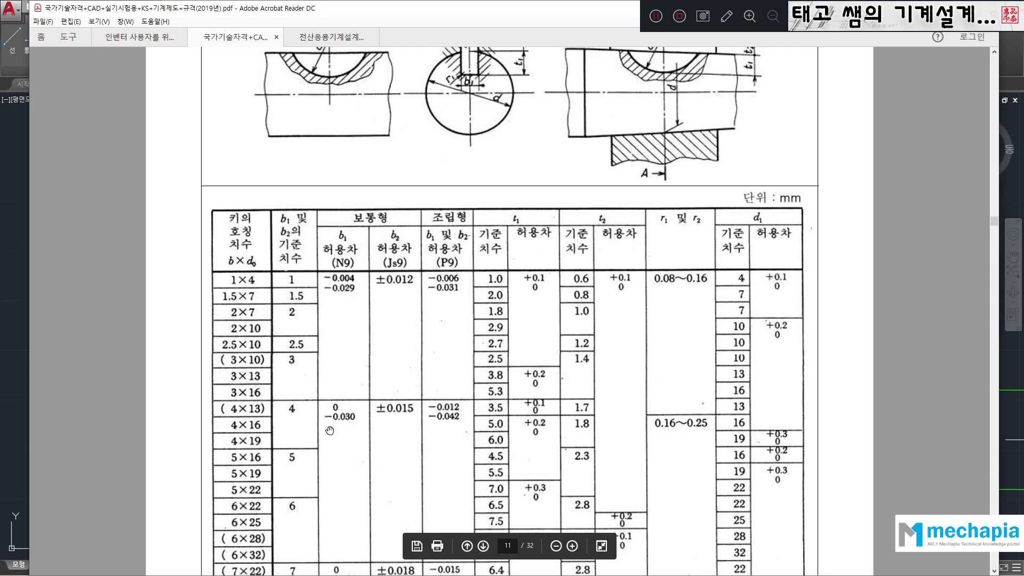
scroll(344, 382, "up", 1)
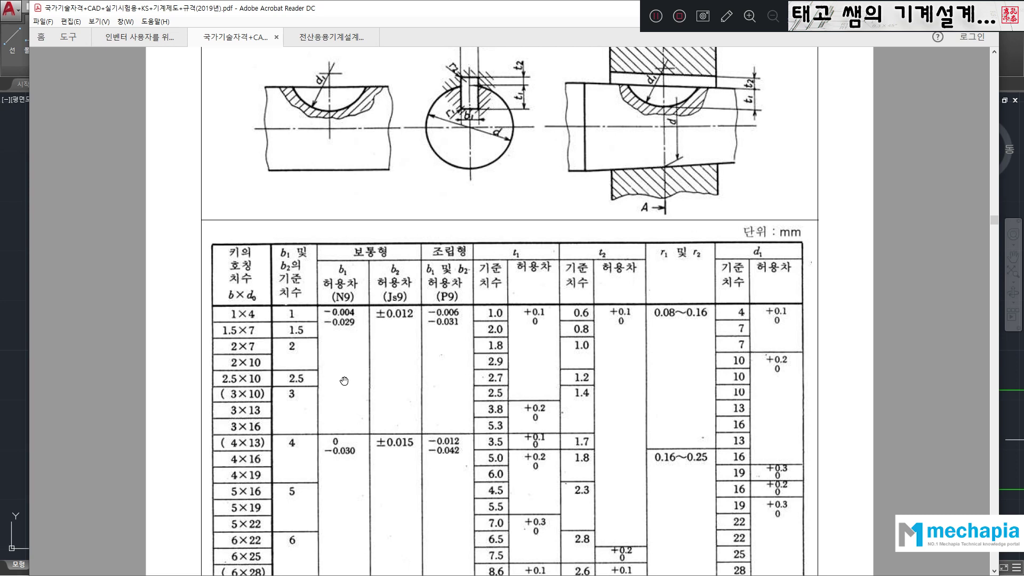
Read the b1 and b2 tolerance values listed for each nominal key size in the KS Woodruff key table.
scroll(339, 322, "down", 1)
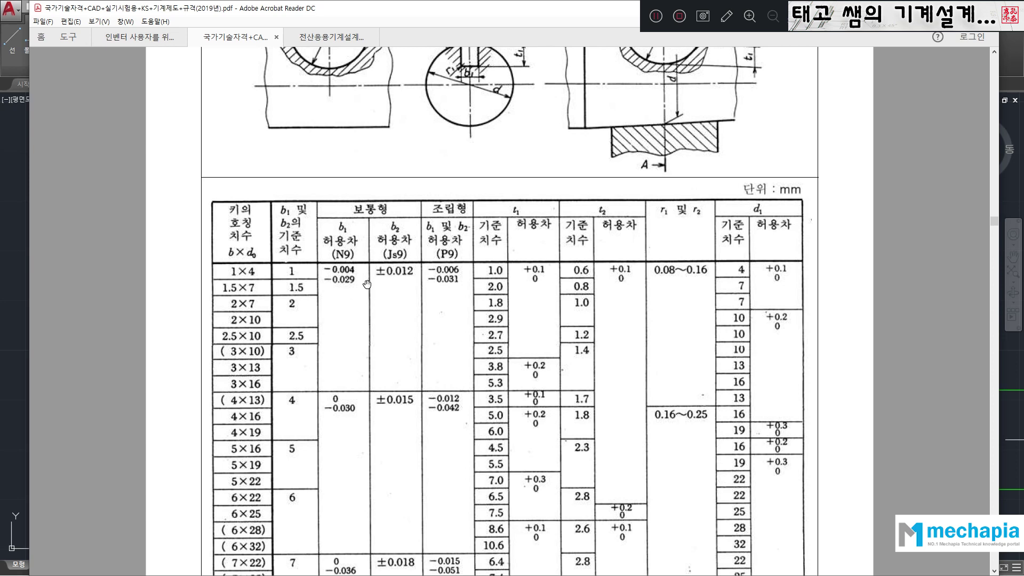
scroll(367, 288, "down", 3)
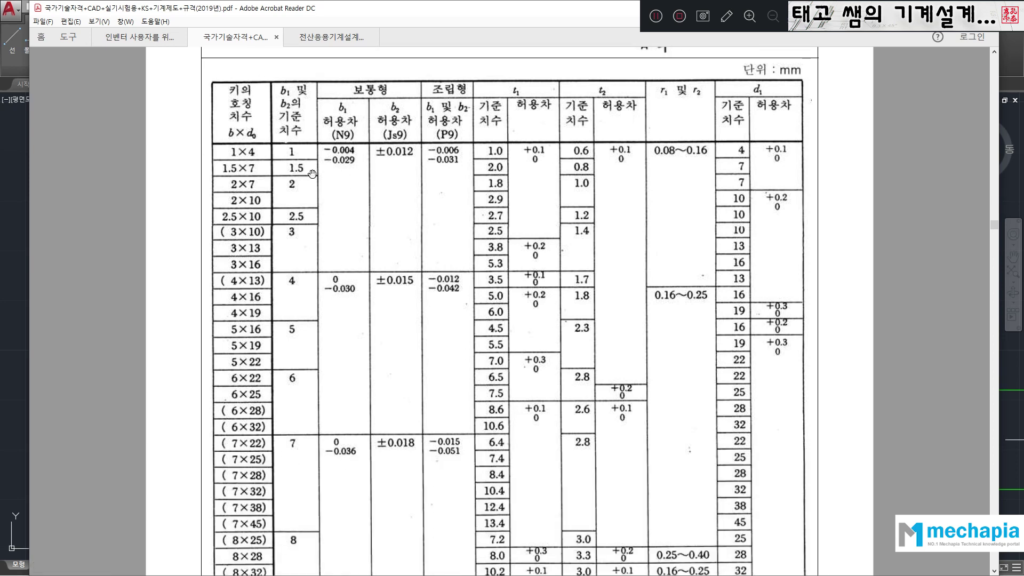
scroll(312, 173, "up", 3)
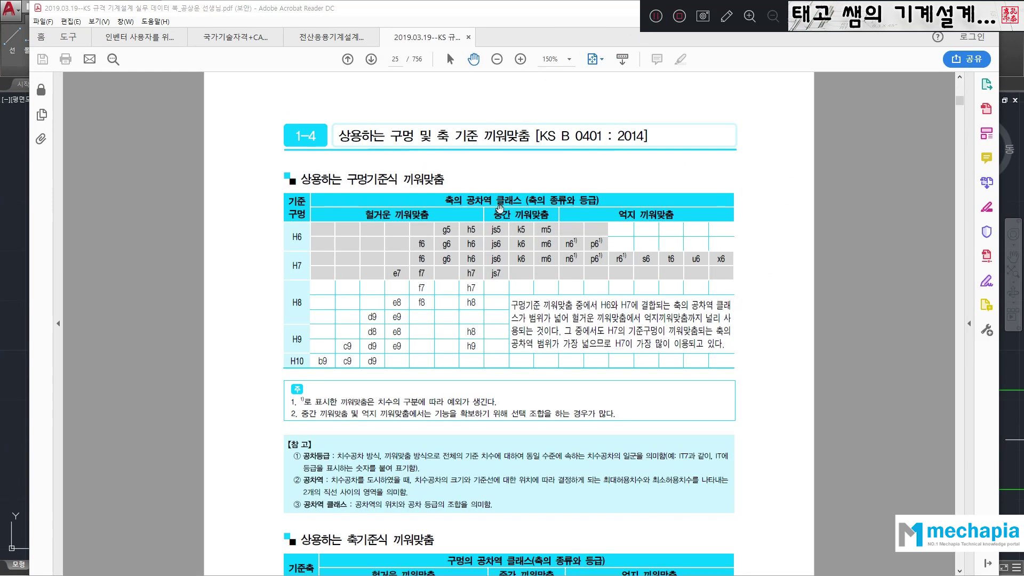
Examine the hole-basis and shaft-basis fit tables in section 1-4 and the hole tolerance table 1-5 of the KS data book PDF.
scroll(498, 209, "up", 1, "ctrl")
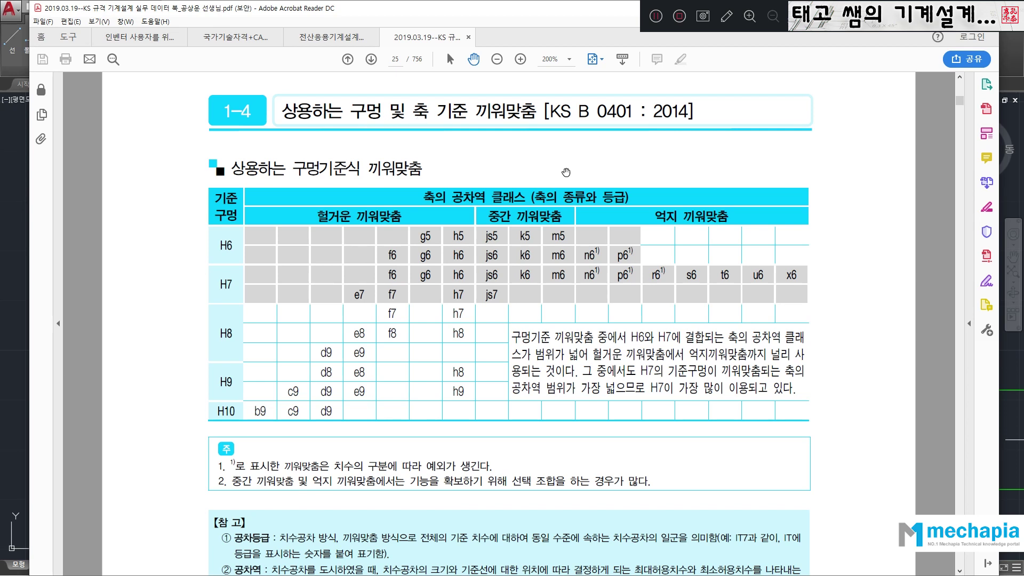
scroll(531, 336, "down", 5)
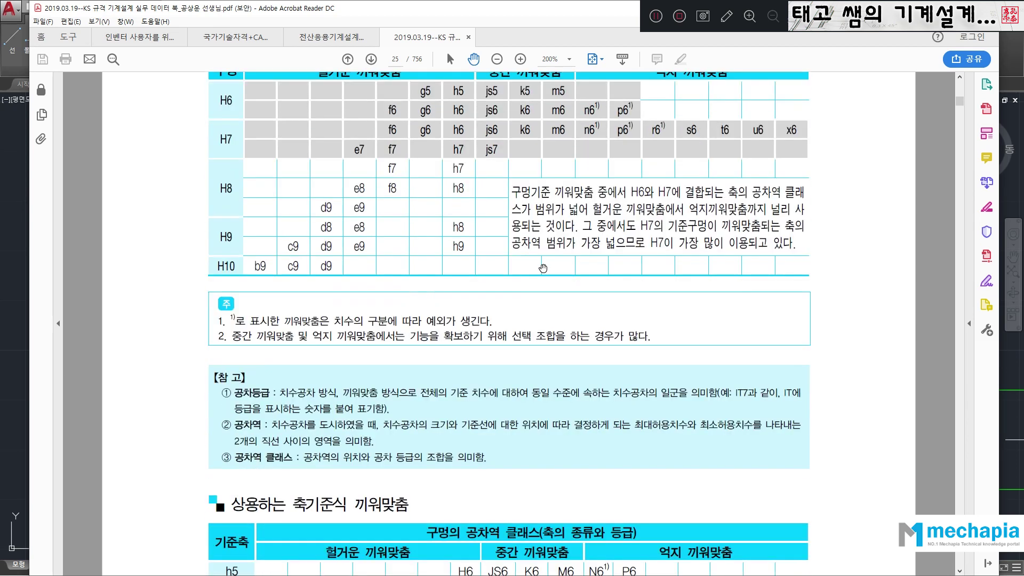
scroll(542, 268, "down", 5)
scroll(551, 247, "down", 3)
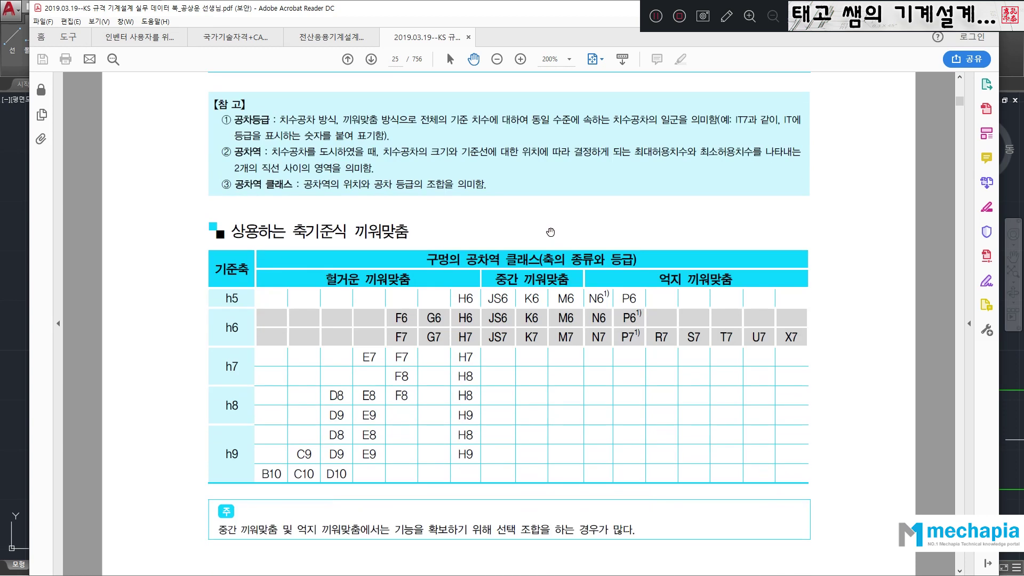
scroll(550, 231, "down", 2, "ctrl")
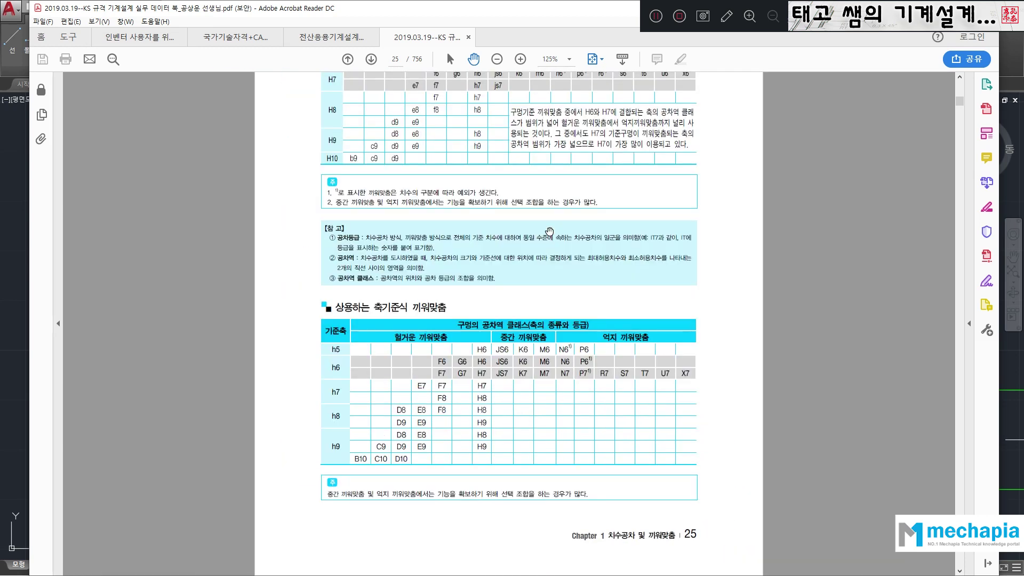
scroll(549, 231, "down", 5)
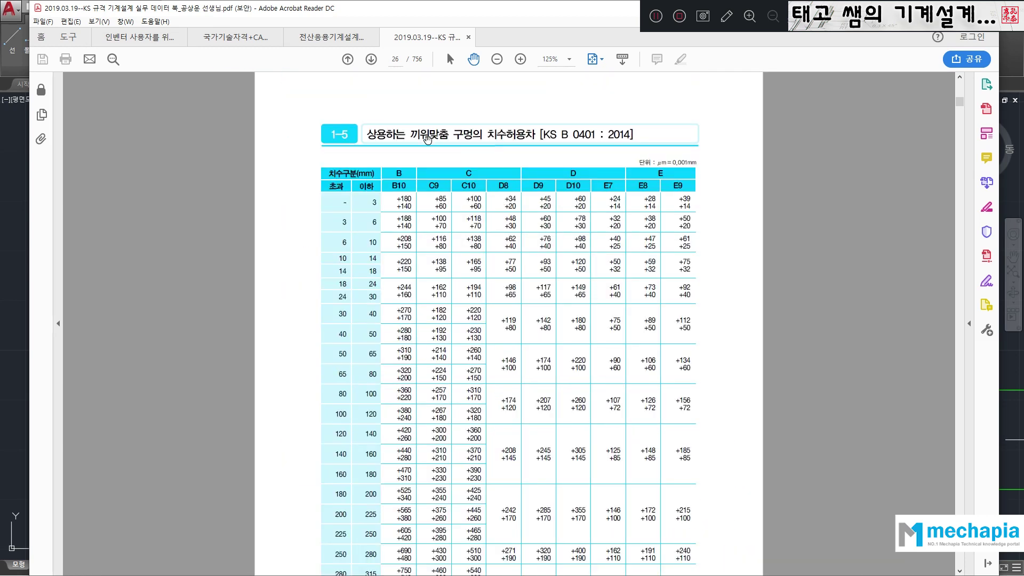
scroll(421, 130, "down", 1)
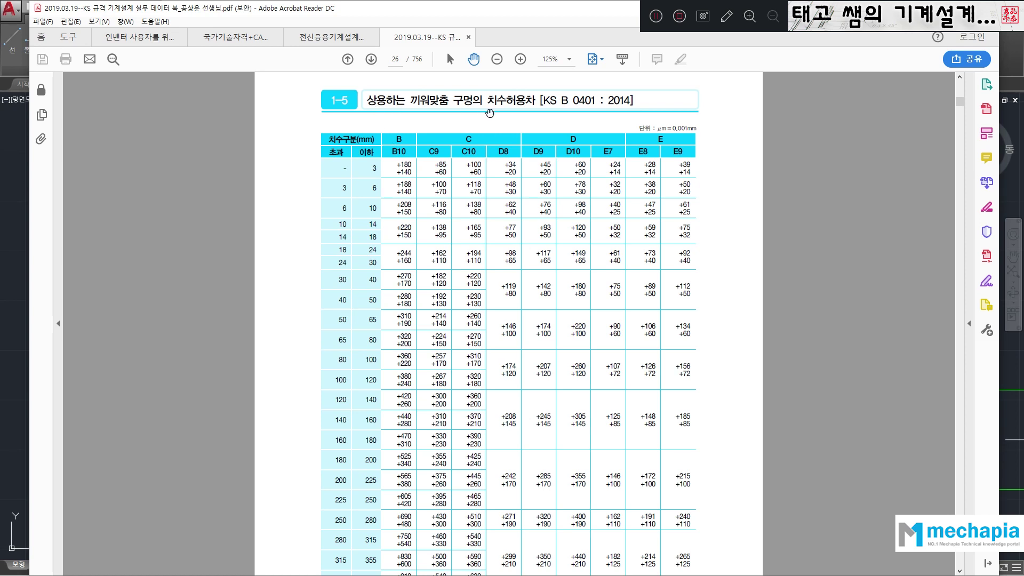
Compare the Woodruff key table's tolerance columns with the data book's hole tolerance tables, through the F, G and H classes.
left_click(237, 38)
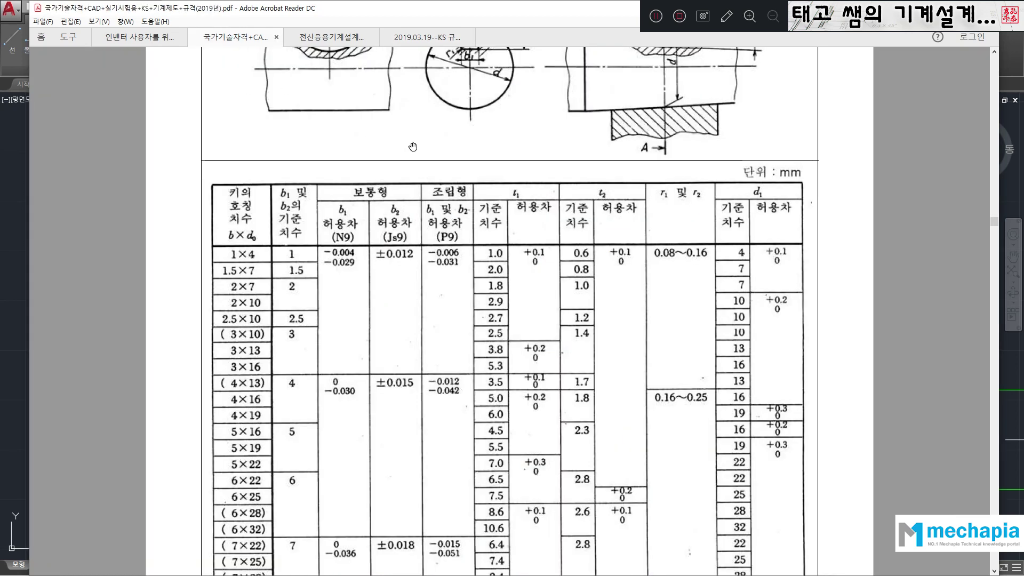
scroll(435, 150, "up", 1)
scroll(263, 355, "down", 3)
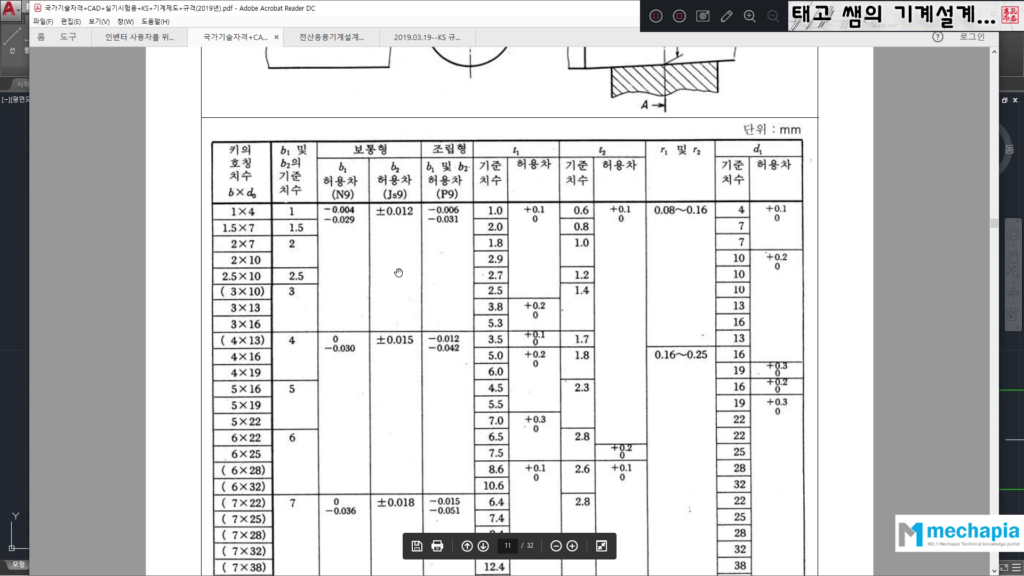
left_click(428, 39)
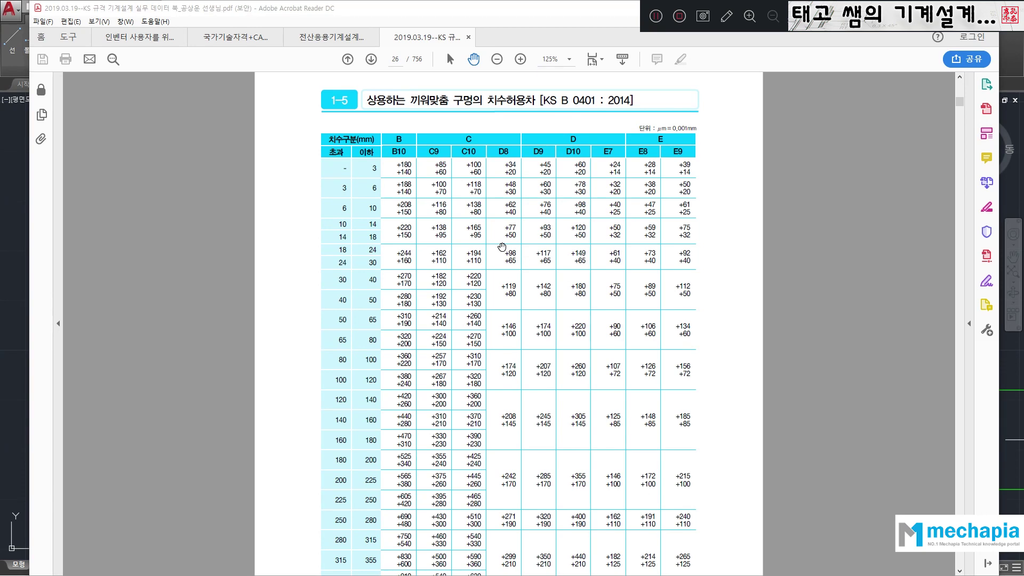
scroll(502, 247, "down", 3)
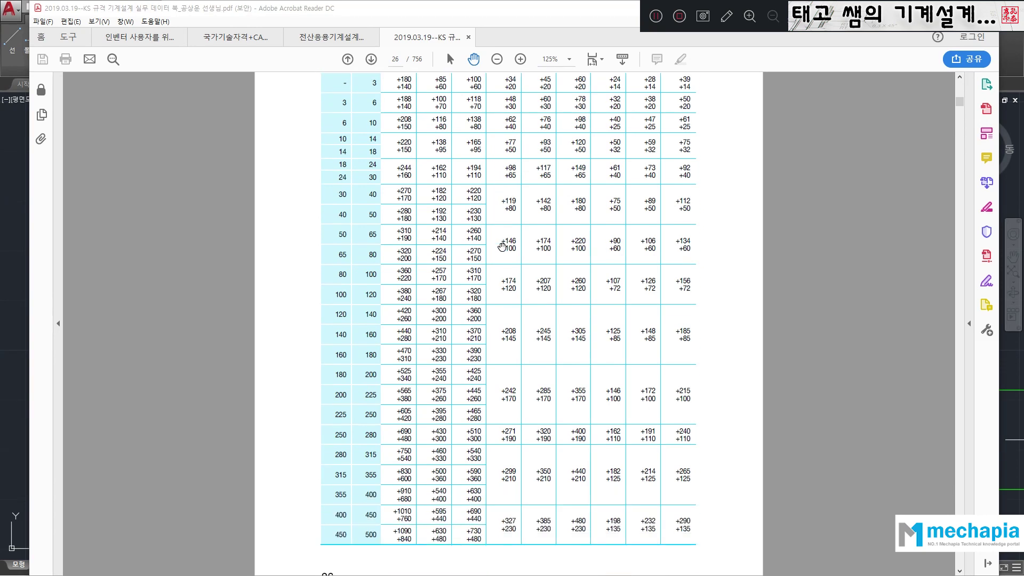
scroll(523, 320, "down", 15)
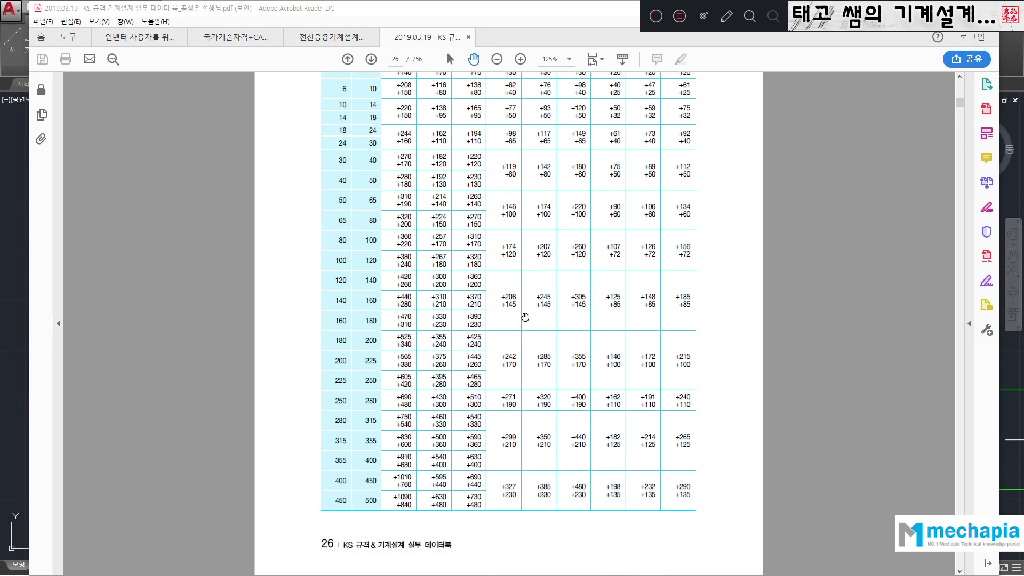
scroll(521, 316, "up", 1)
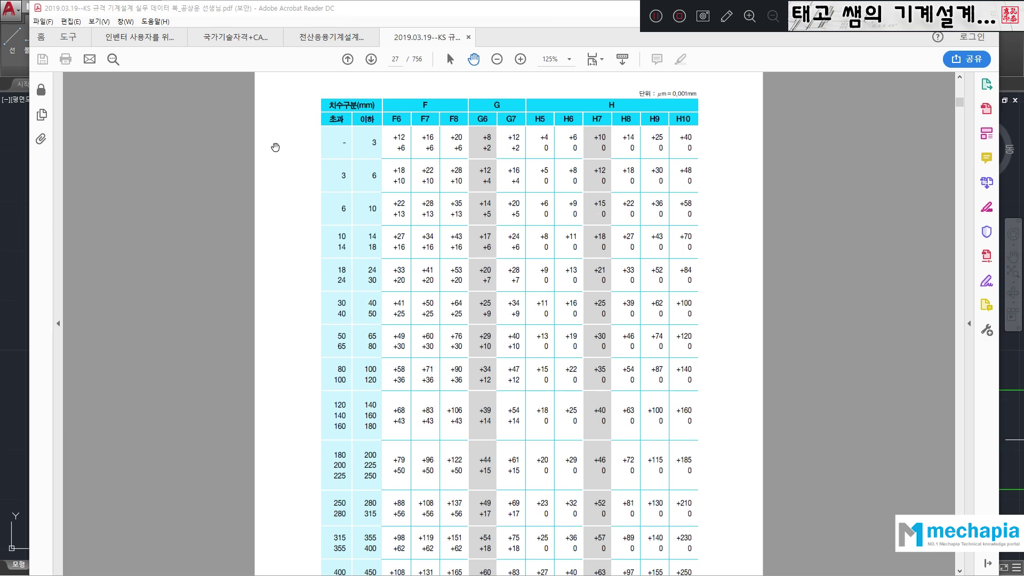
Return to the Woodruff key table and examine the N9 tolerances of the b1 width across the key sizes.
left_click(241, 38)
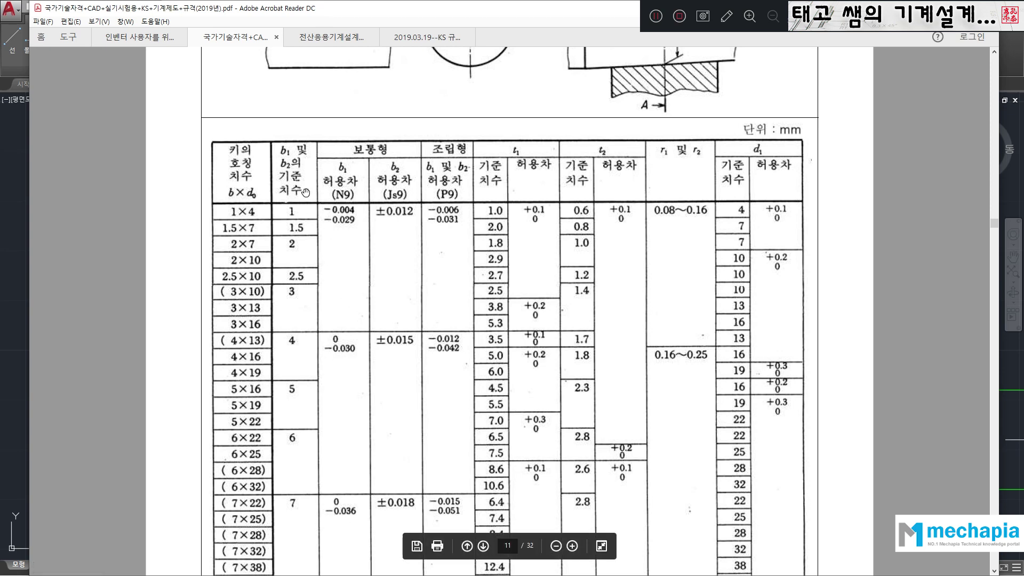
scroll(344, 260, "up", 1)
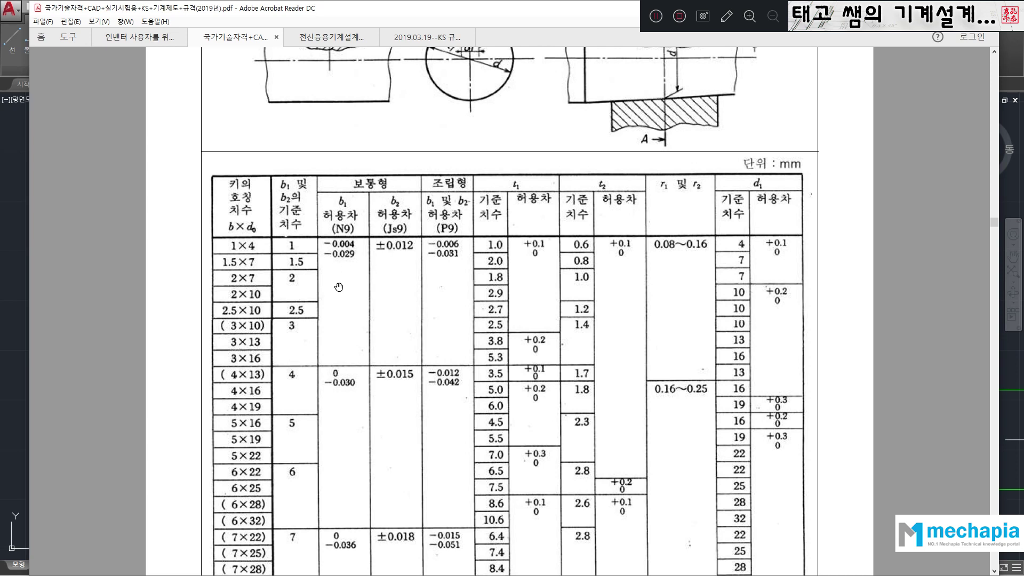
scroll(341, 309, "up", 1)
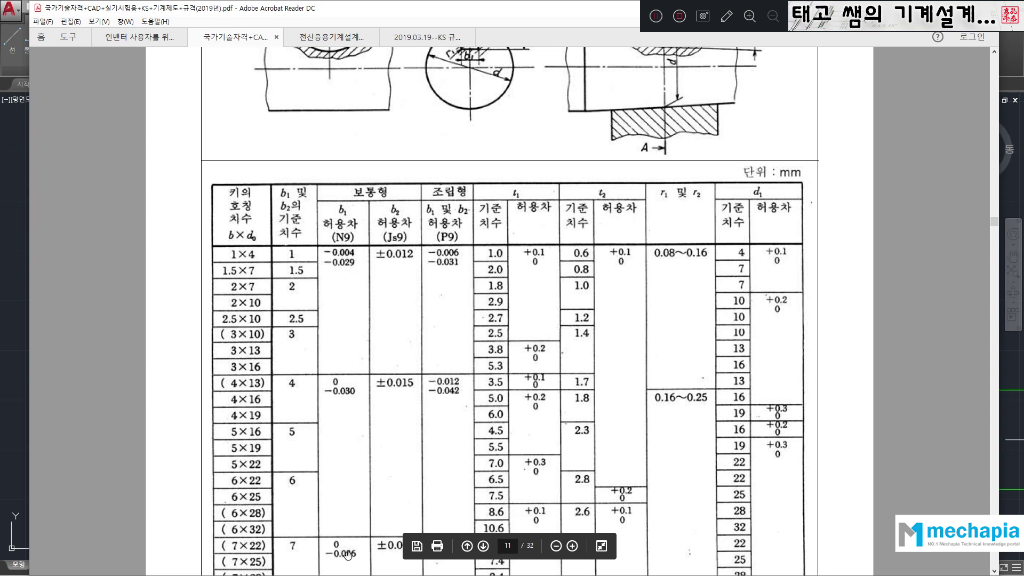
Switch to AutoCAD and stretch the shaft's open right end horizontally inward so the shaft ends shortly past the broken-out section.
left_click(8, 268)
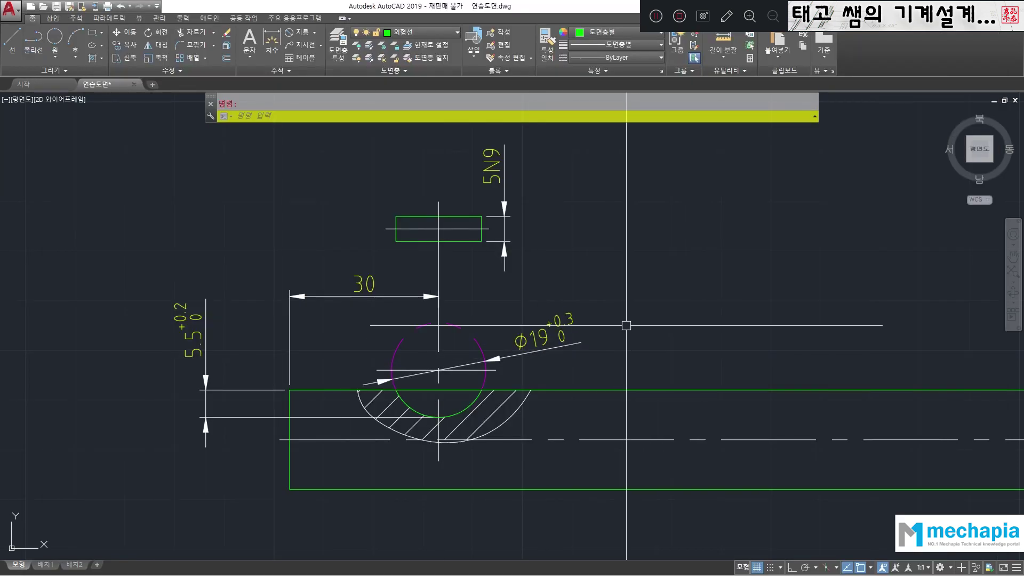
scroll(617, 309, "down", 2)
mouse_move(600, 294)
middle_mouse_down()
mouse_move(478, 290)
mouse_move(460, 324)
mouse_move(474, 309)
middle_mouse_up()
scroll(410, 303, "up", 2)
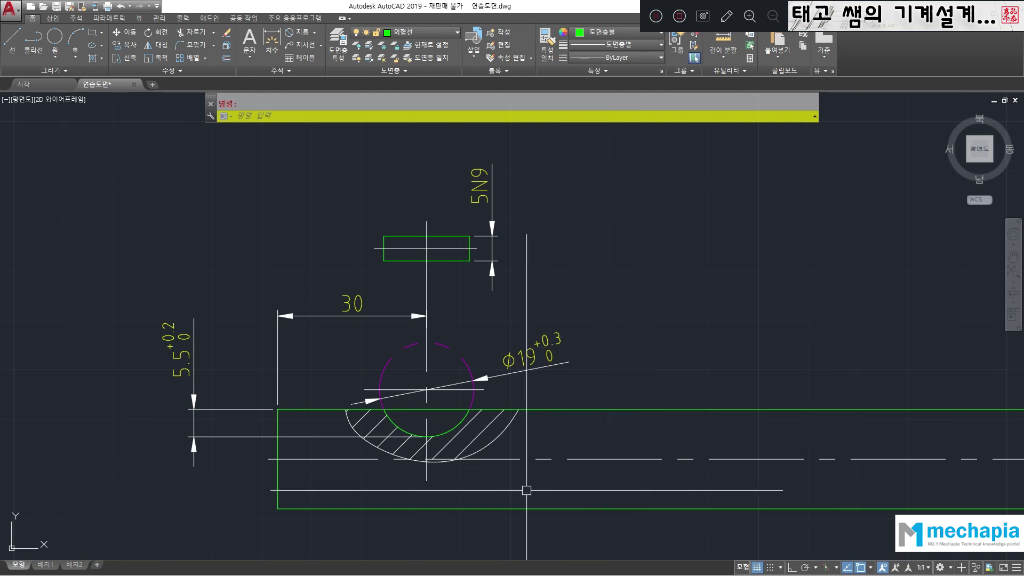
scroll(397, 303, "down", 3)
left_click(708, 424)
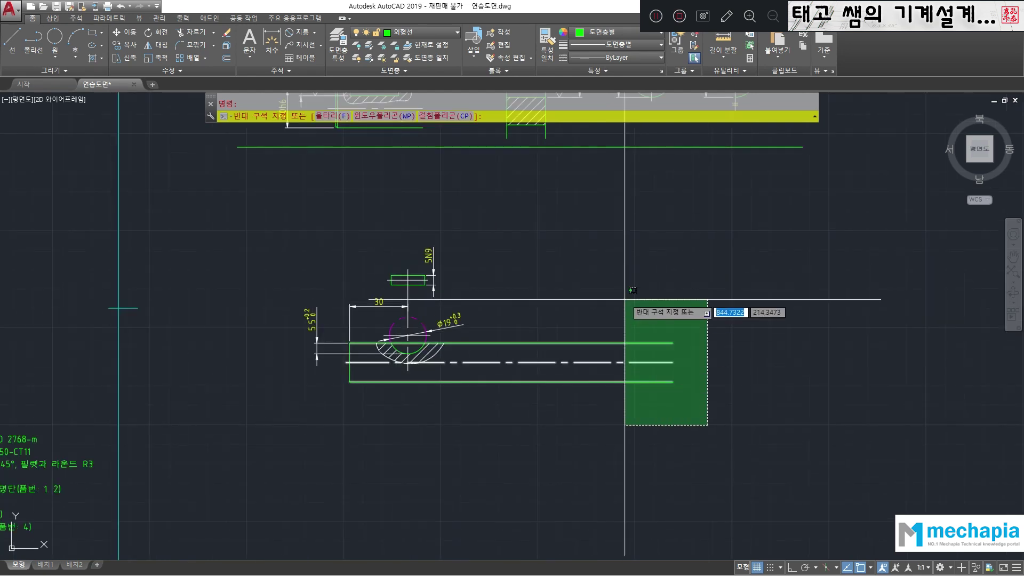
left_click(623, 303)
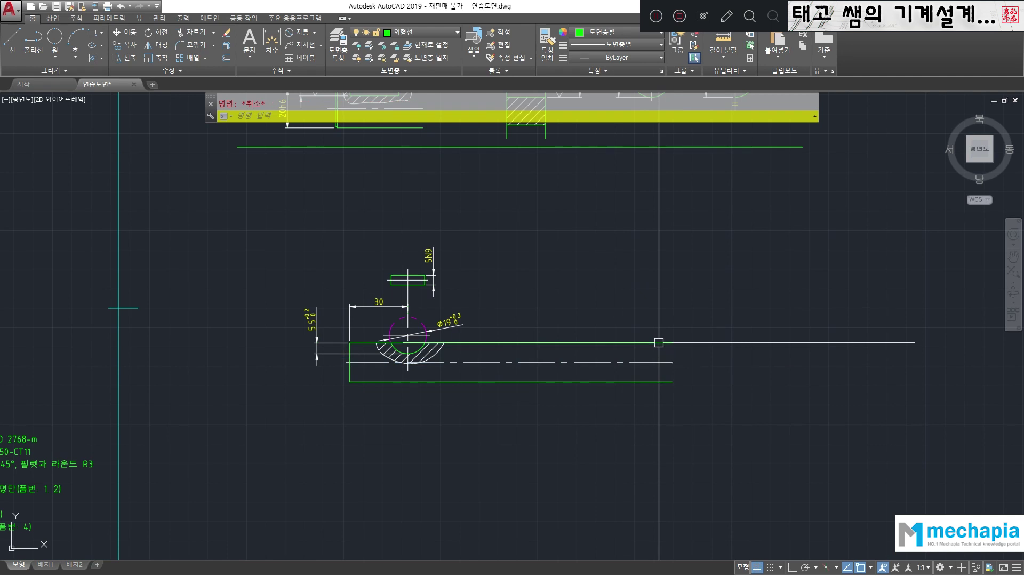
type("s")
key("Return")
key("Return")
left_click(681, 307)
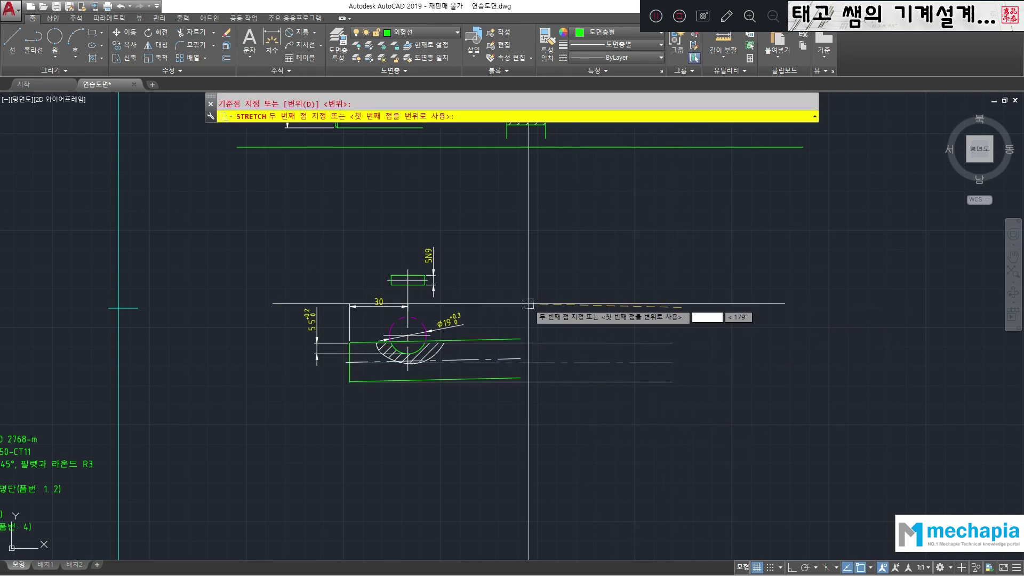
key("Escape")
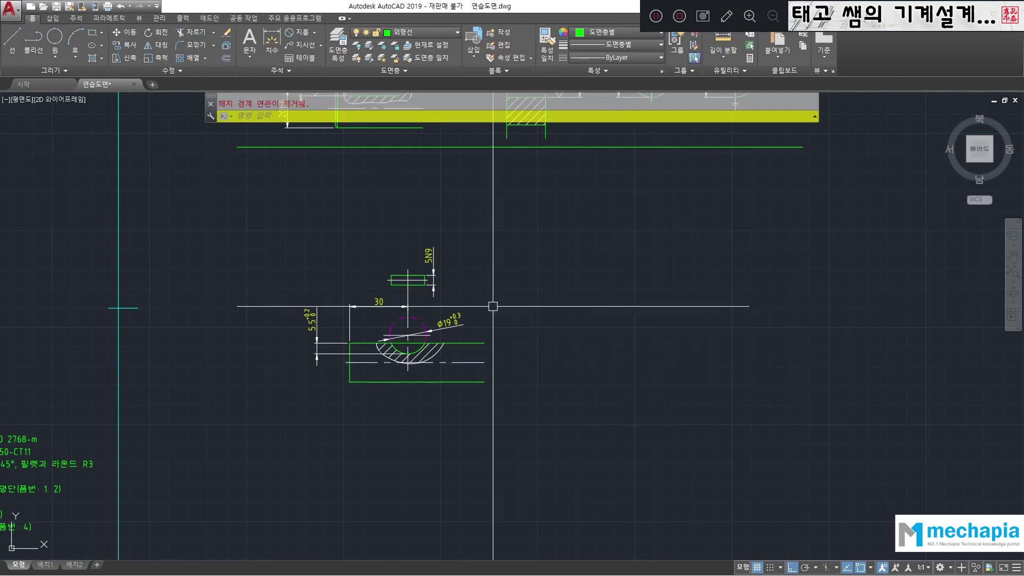
scroll(512, 351, "up", 2)
middle_click_drag(509, 350, 498, 331)
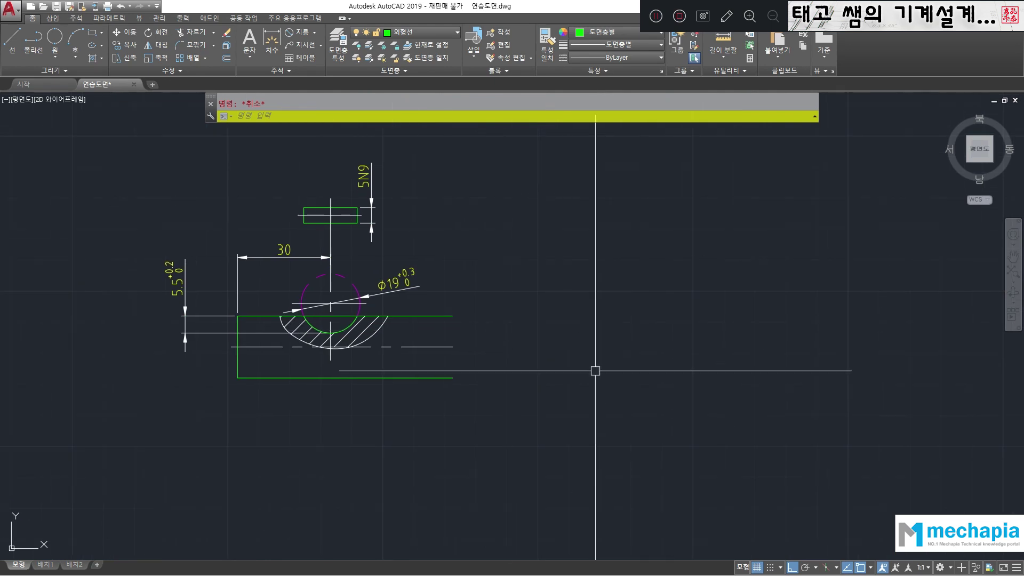
middle_click_drag(414, 336, 459, 332)
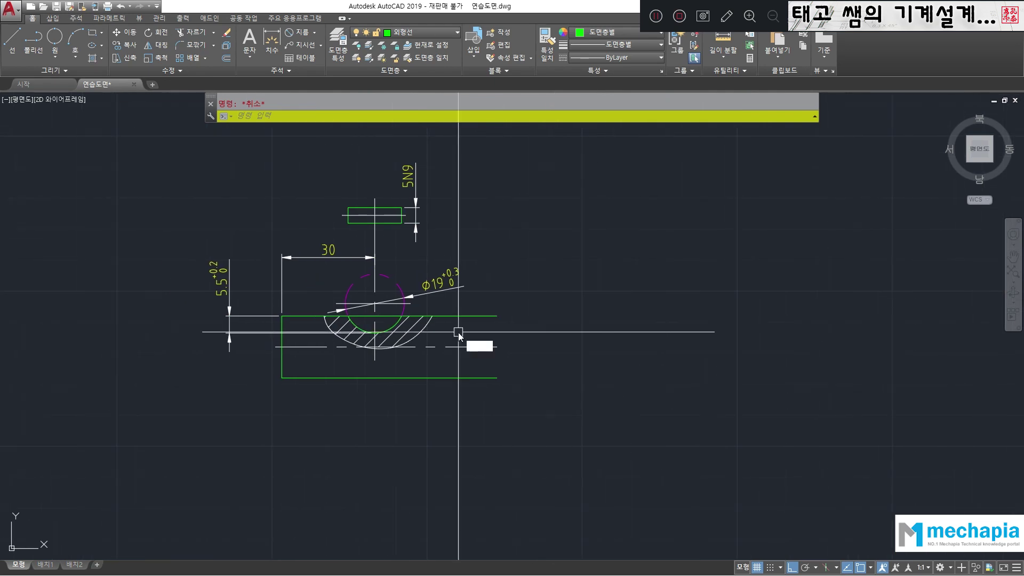
Close the shaft's open right end with a vertical line joining its upper and lower edges.
type("l")
key("space")
left_click(472, 317)
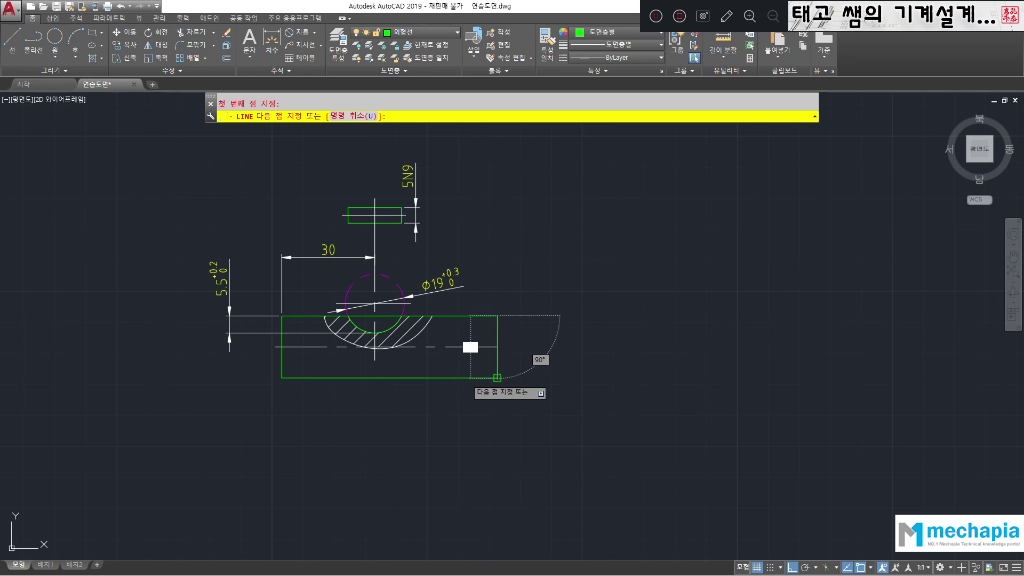
left_click(491, 375)
key("space")
middle_click_drag(436, 302, 480, 301)
mouse_move(504, 228)
middle_mouse_down()
mouse_move(478, 259)
mouse_move(536, 254)
middle_mouse_up()
scroll(480, 253, "up", 2)
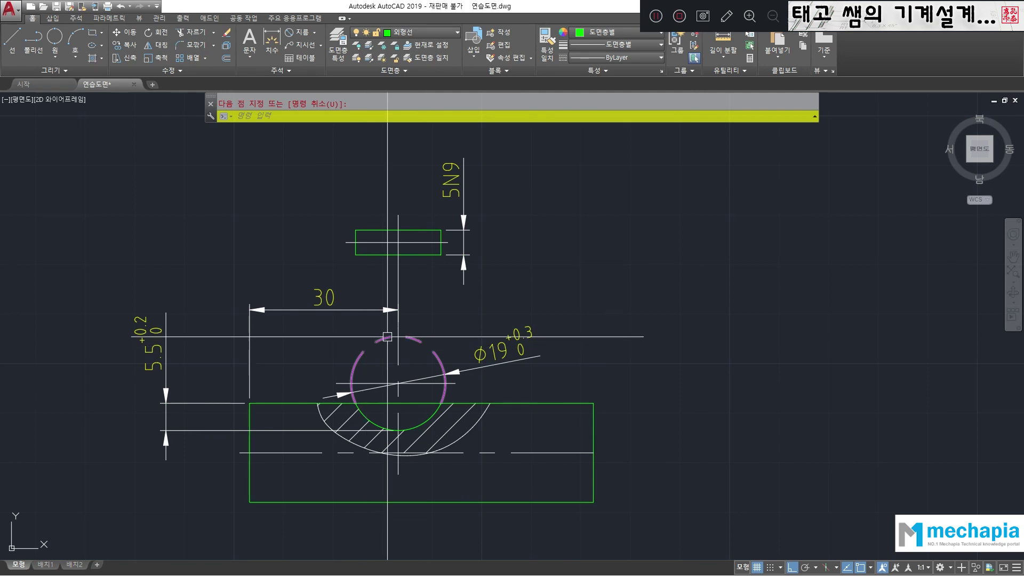
Switch to the KS Woodruff key page in Acrobat Reader and examine the side view and A-A section diagrams above the table.
left_click(1, 460)
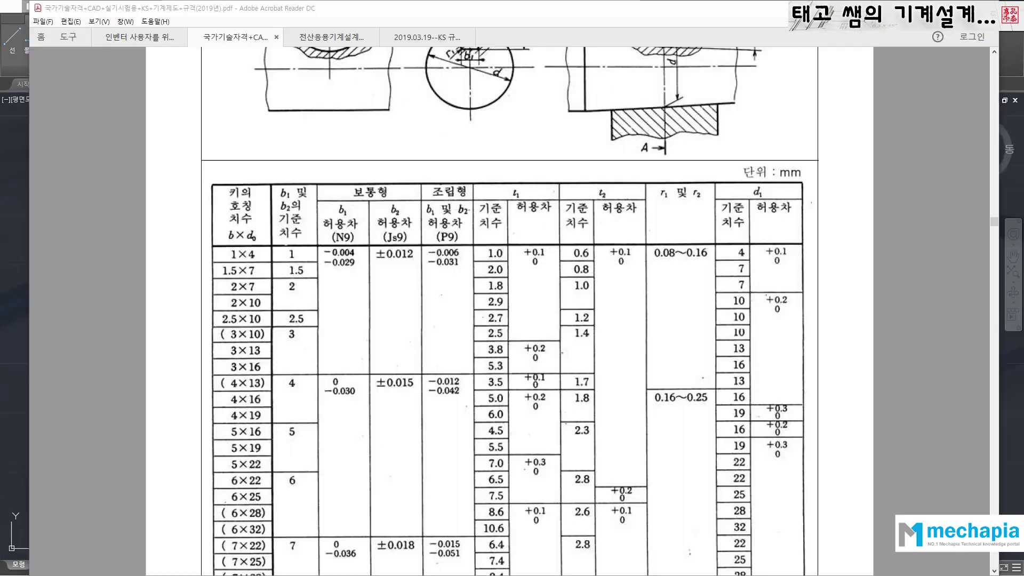
left_click(1, 453)
scroll(517, 327, "up", 10)
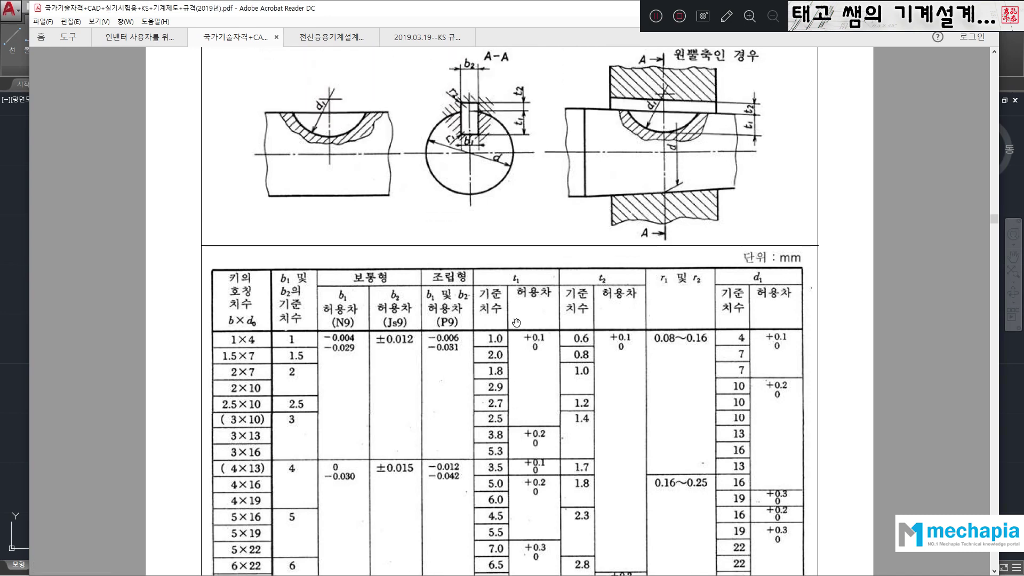
scroll(525, 301, "down", 10)
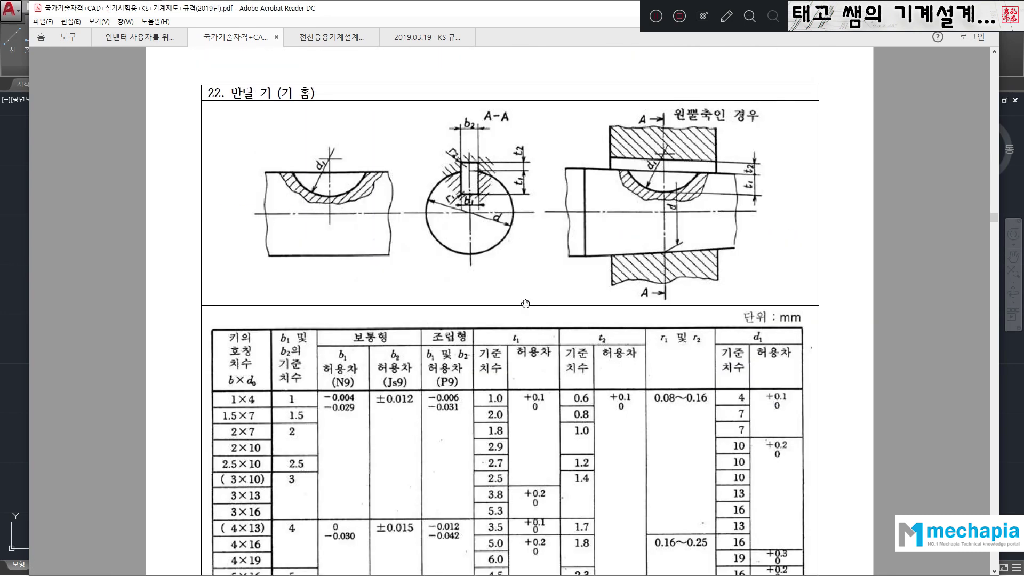
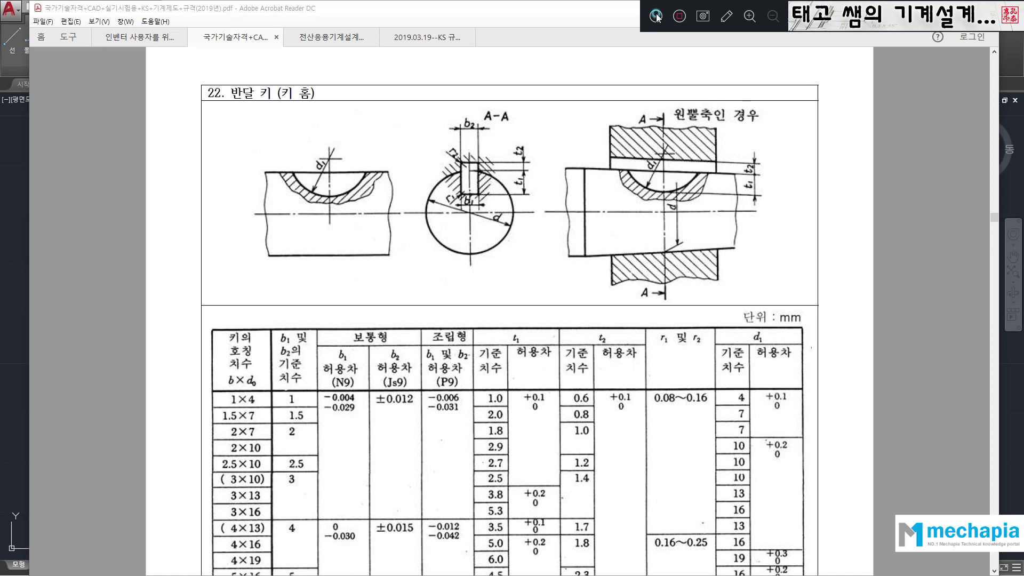
Switch to AutoCAD and draw a horizontal line extending the shaft axis beyond its right end, with a vertical line crossing it.
scroll(469, 244, "up", 6)
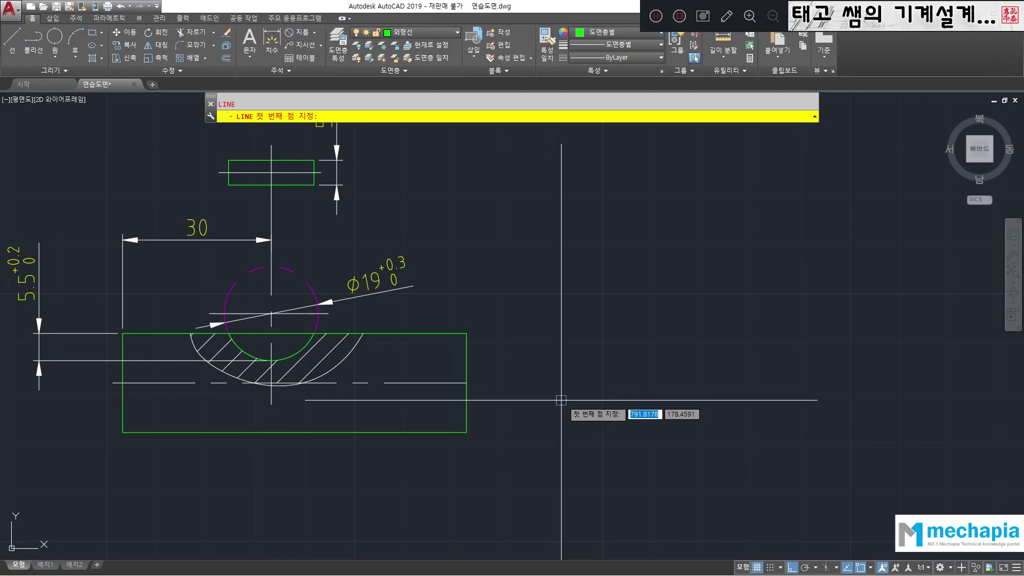
left_click(467, 382)
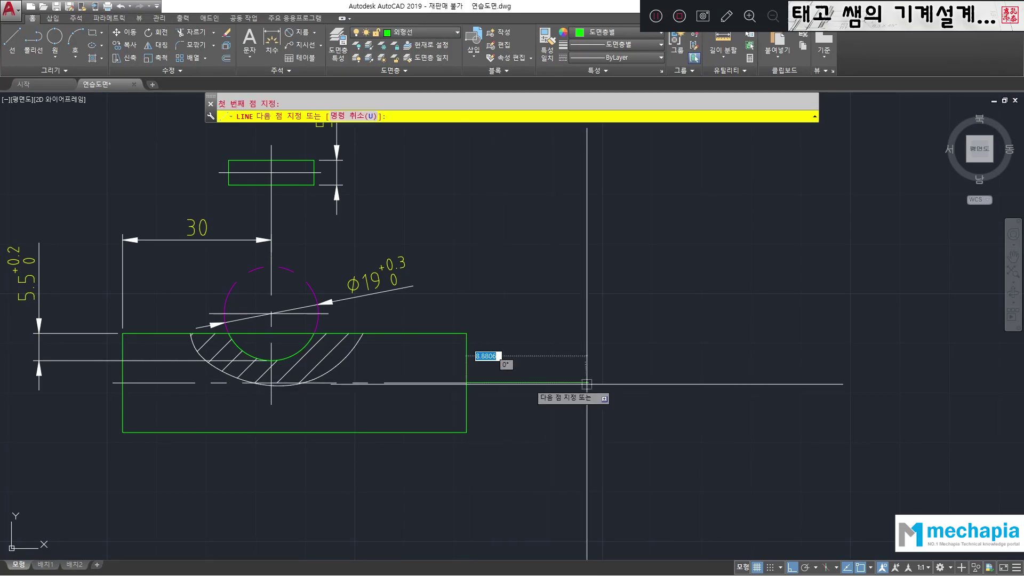
left_click(764, 389)
key("space")
key("space")
left_click(633, 199)
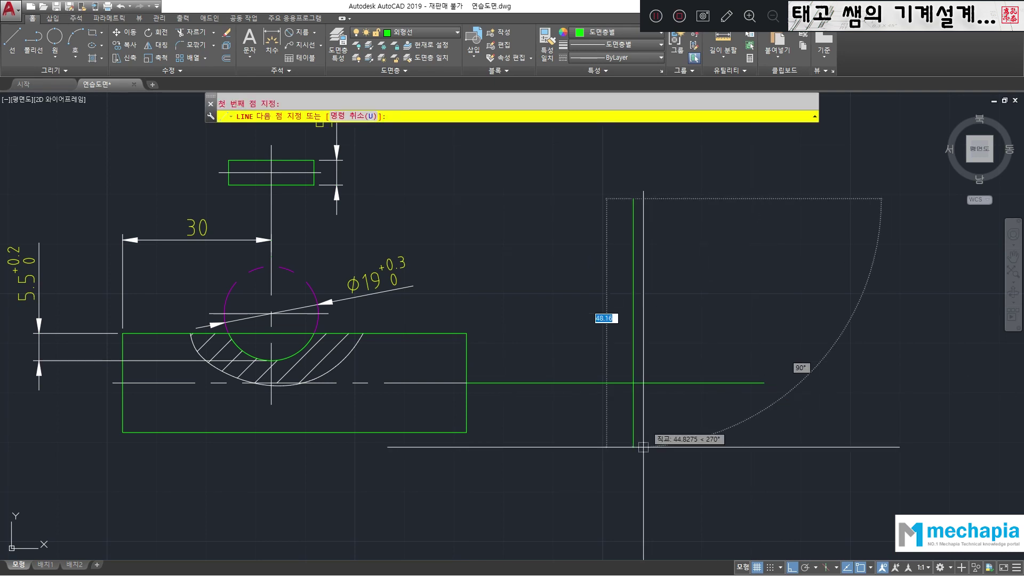
left_click(640, 524)
key("space")
Move the two crossing lines beside the shaft to the 중심선 layer.
left_click(674, 404)
left_click(589, 332)
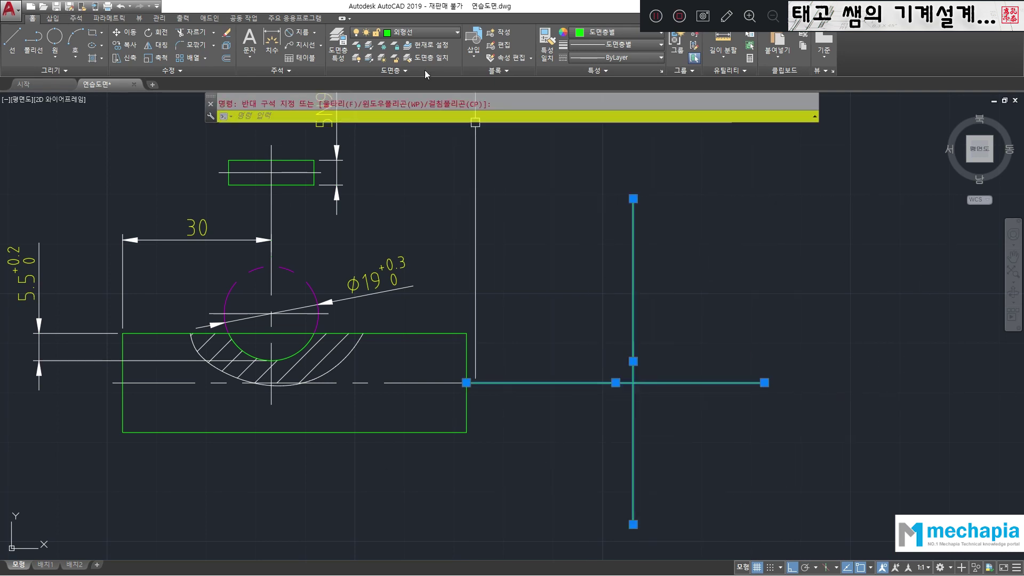
left_click(424, 33)
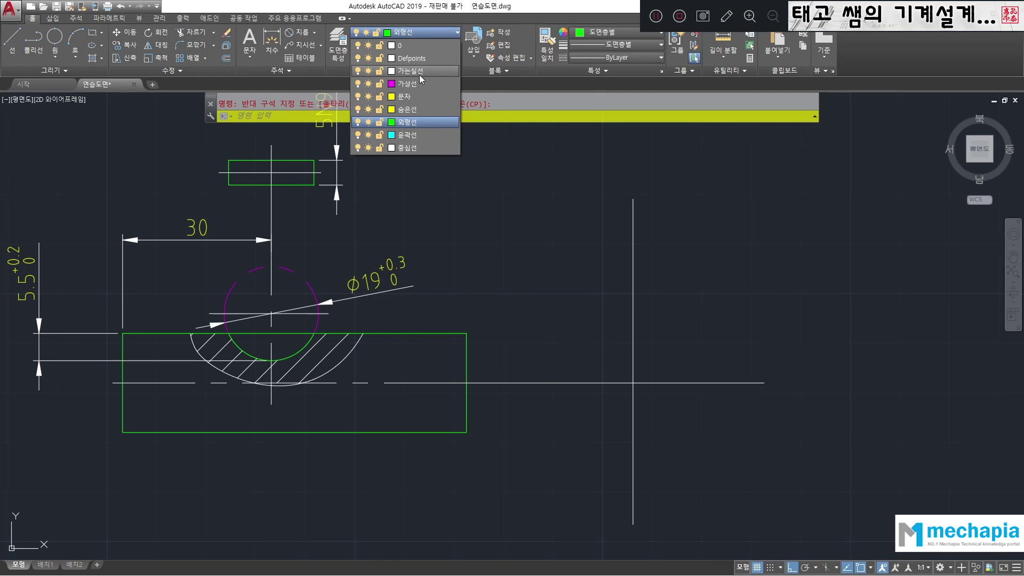
left_click(418, 149)
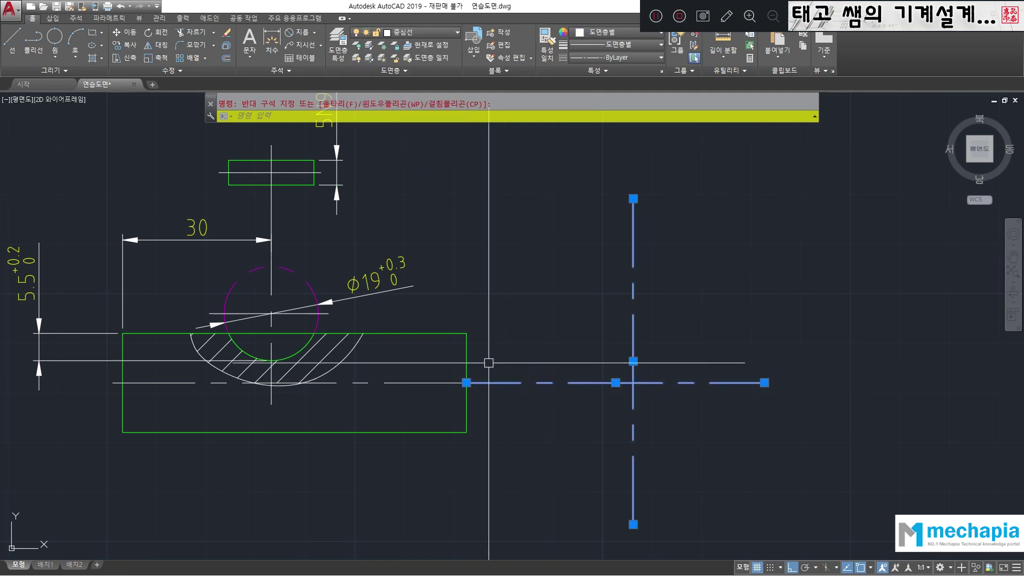
key("Escape")
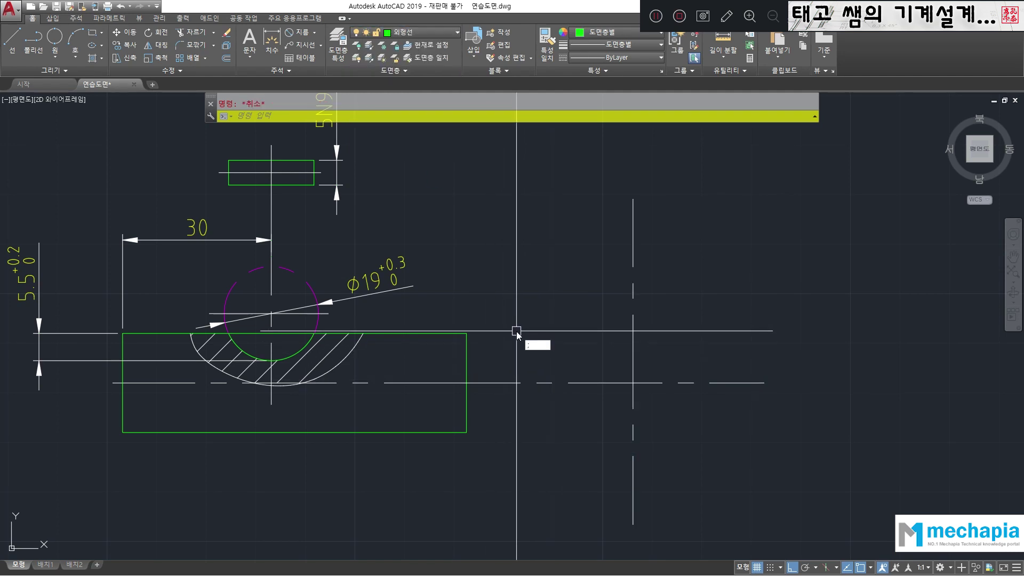
Draw a horizontal projection line from the shaft's upper right corner to just past the vertical centreline.
type("l")
key("Return")
left_click(466, 332)
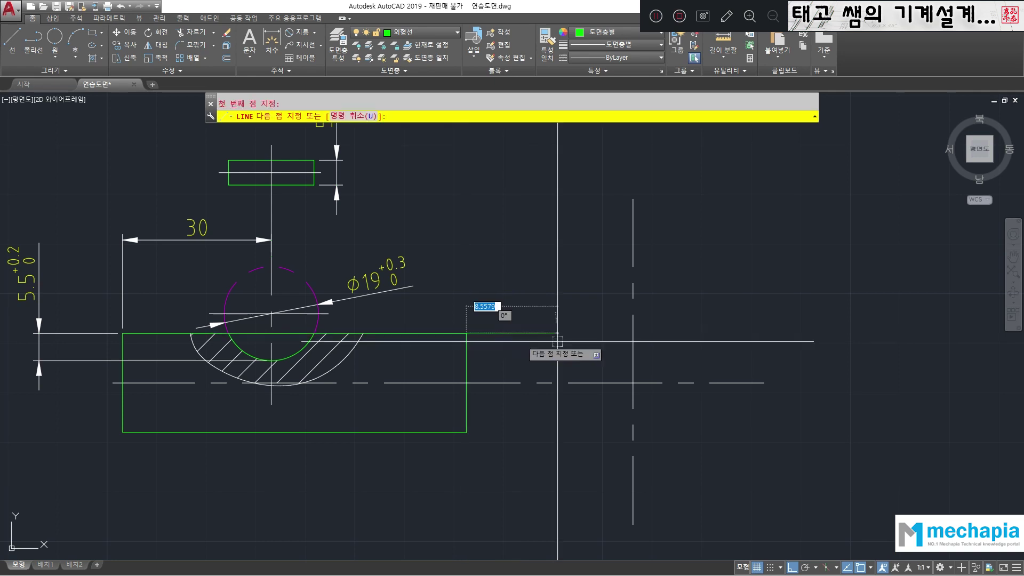
left_click(639, 340)
key("Return")
Draw the end-view circle from the centreline intersection out to the projection line, and erase that projection line.
type("c")
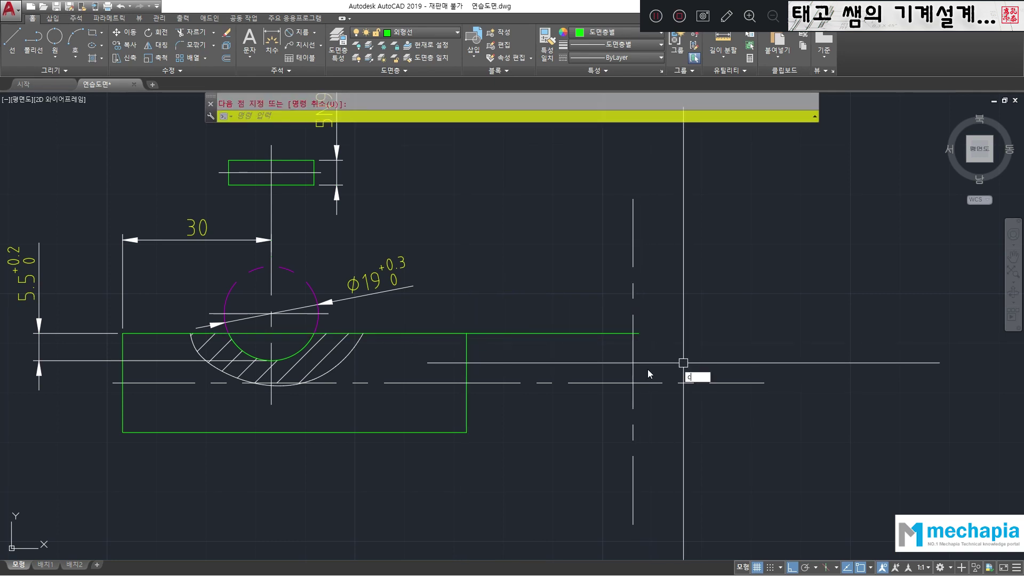
key("Return")
left_click(633, 382)
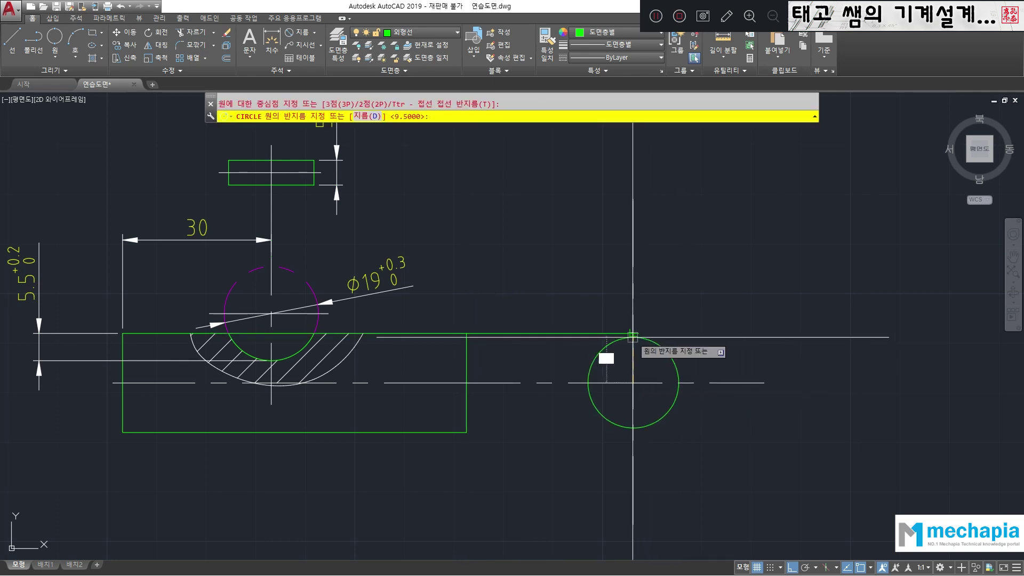
key("Return")
key("Escape")
left_click(539, 331)
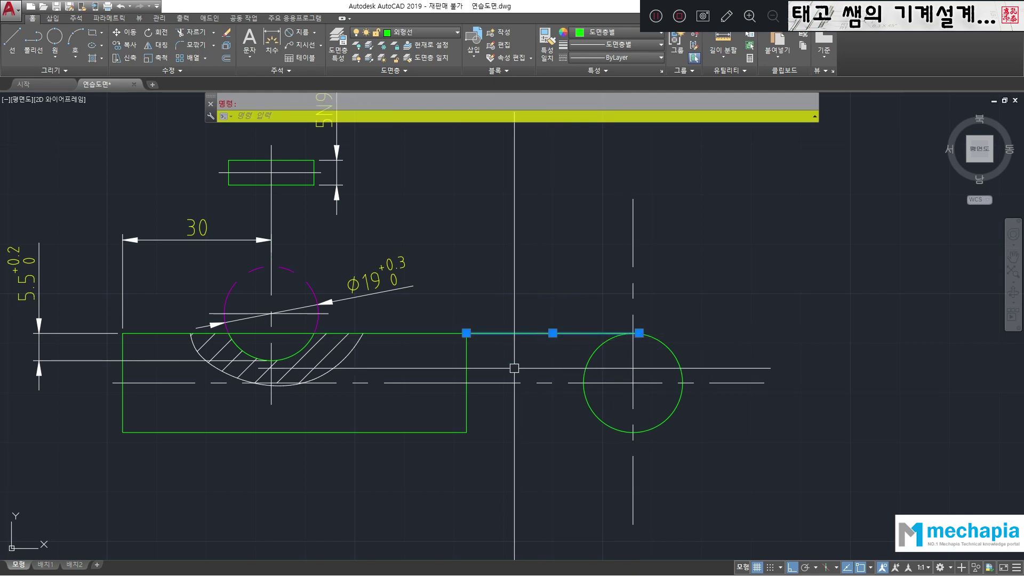
key("Delete")
middle_click_drag(570, 312, 535, 278)
key("Escape")
Offset the end-view circle outward by 3 as a trimming boundary for the centrelines.
type("o")
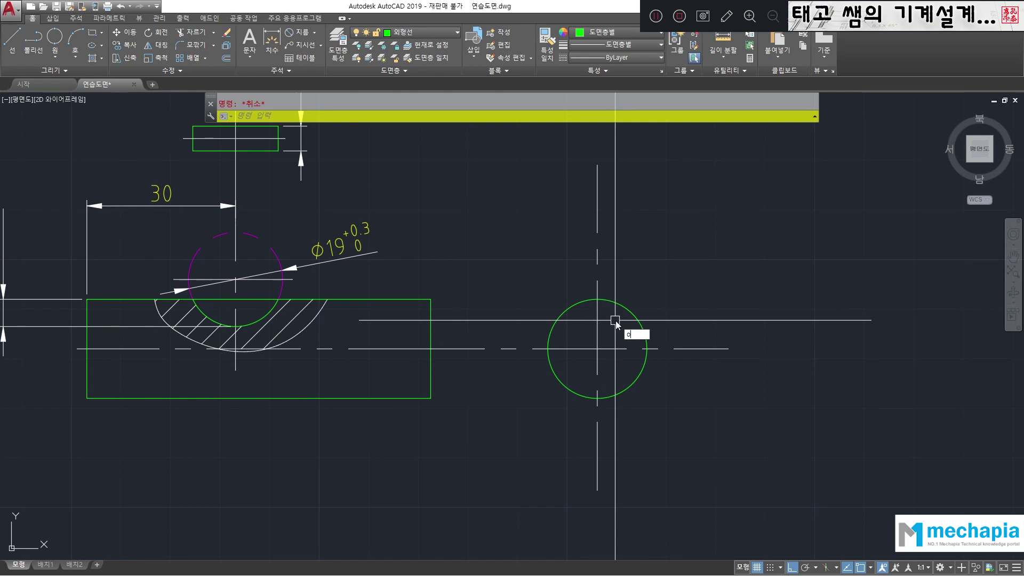
key("Return")
type("3")
key("Return")
left_click(632, 315)
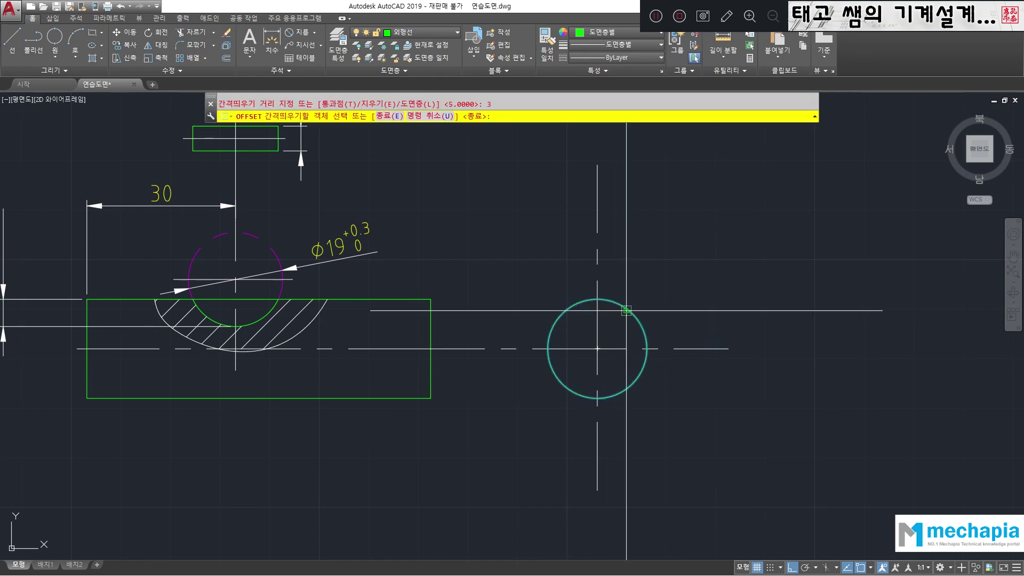
left_click(663, 299)
key("Return")
Trim the end view's centrelines to the outer offset circle, and erase that circle.
left_click(644, 305)
type("t")
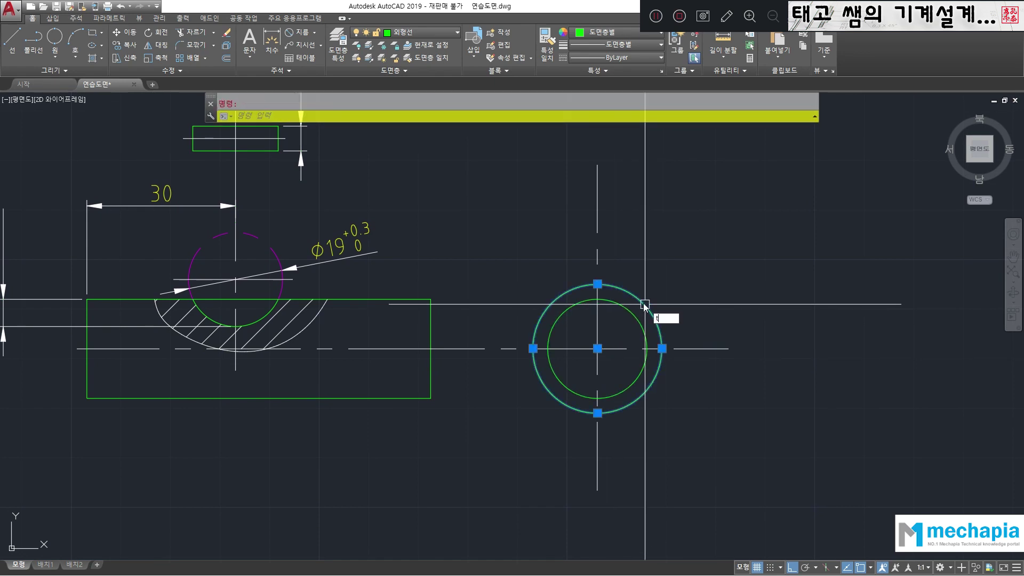
type("r")
key("Return")
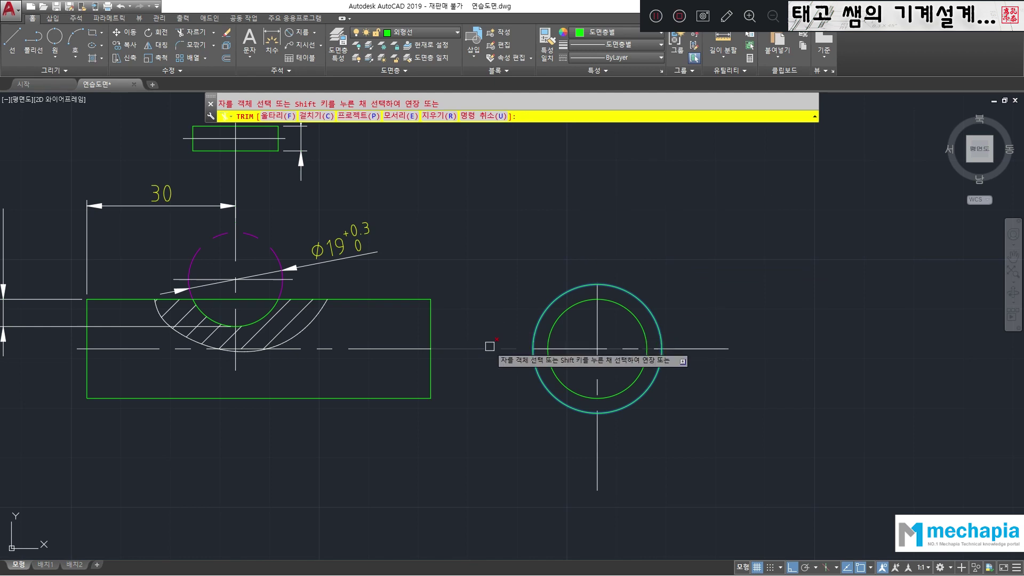
left_click(596, 442)
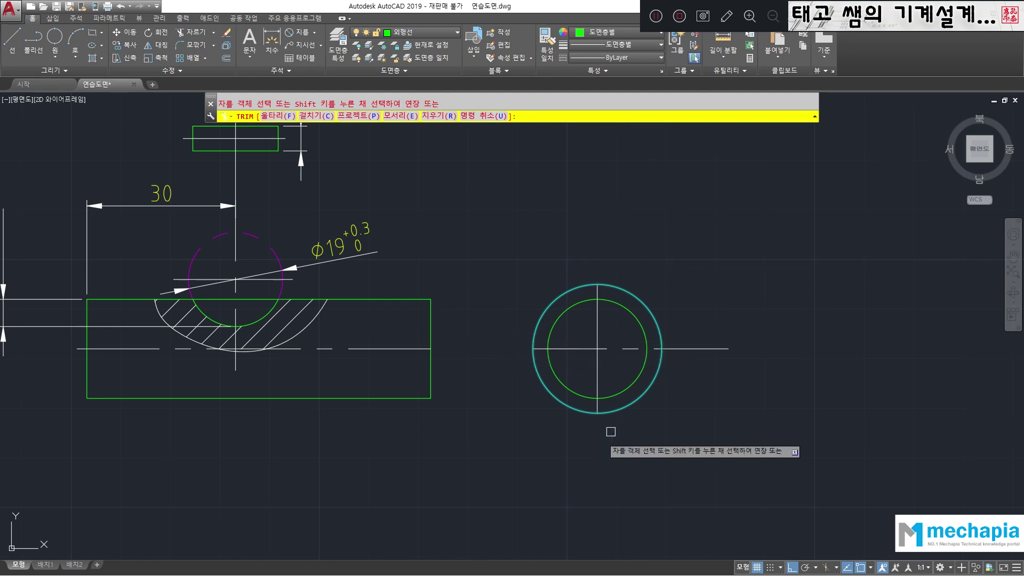
left_click(693, 349)
key("Escape")
left_click(650, 310)
key("Delete")
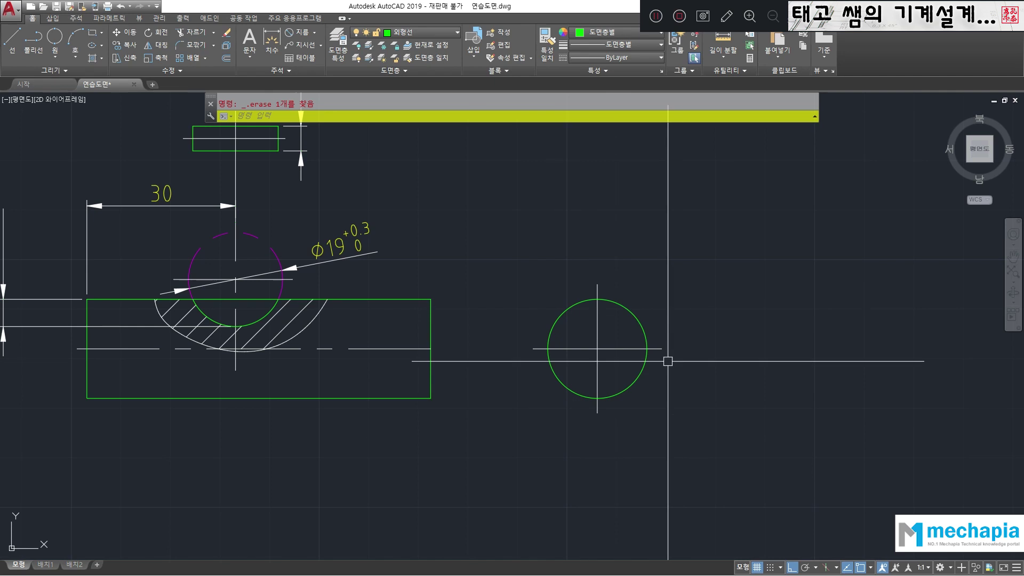
Set the linetype scale of the end view's two centrelines to 0.7.
left_click(610, 360)
left_click(572, 331)
key("Escape")
left_click(617, 364)
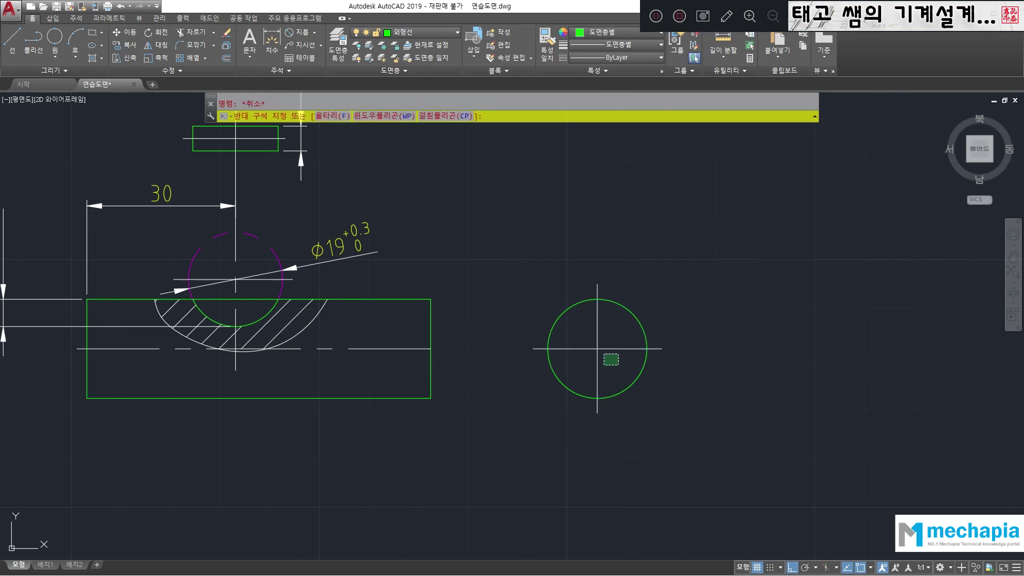
left_click(579, 332)
double_click(618, 349)
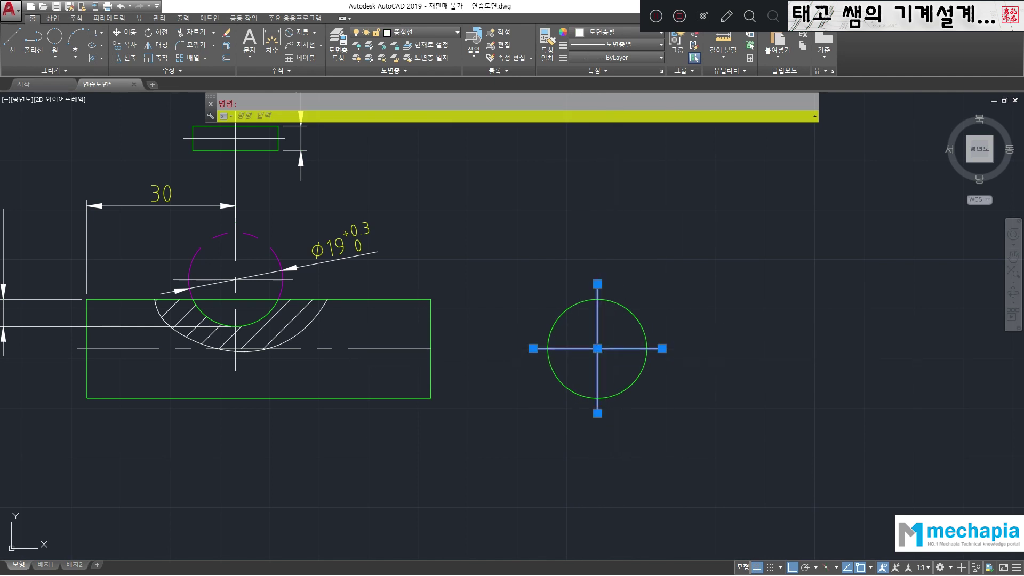
double_click(612, 348)
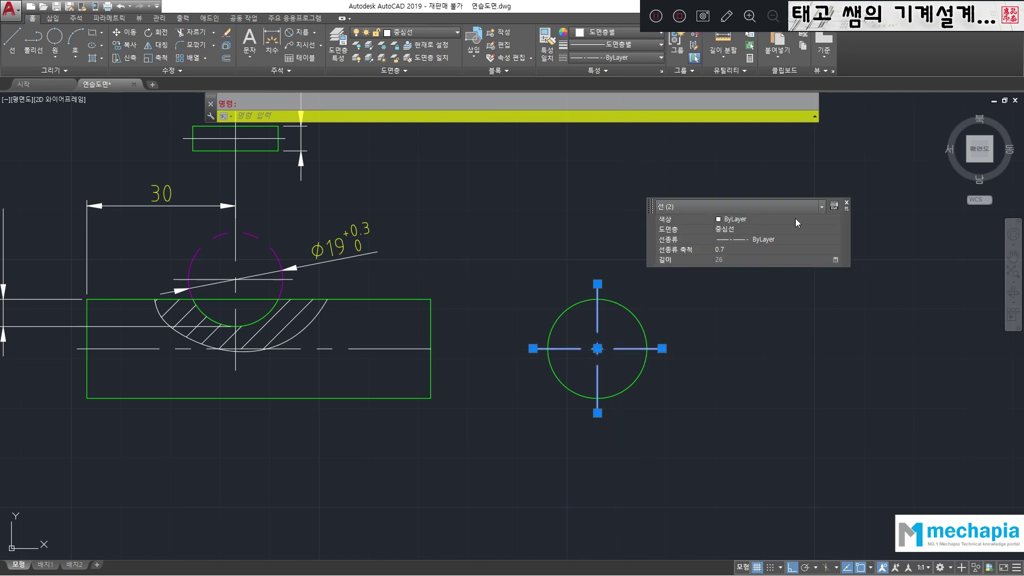
left_click(847, 203)
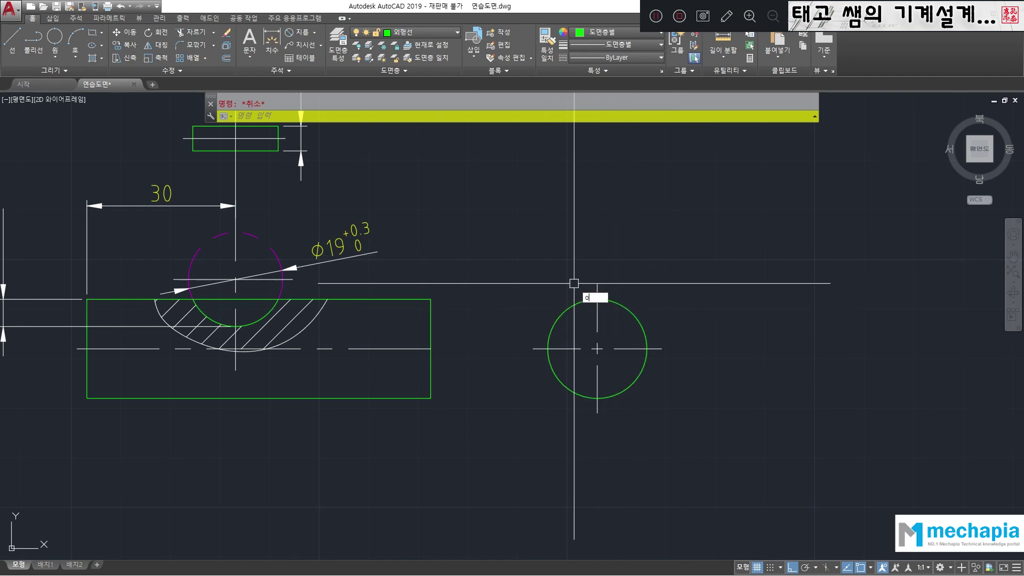
Offset the end view's vertical centreline by 2.5 to each side for the keyway width.
key("Return")
type("2")
key("Return")
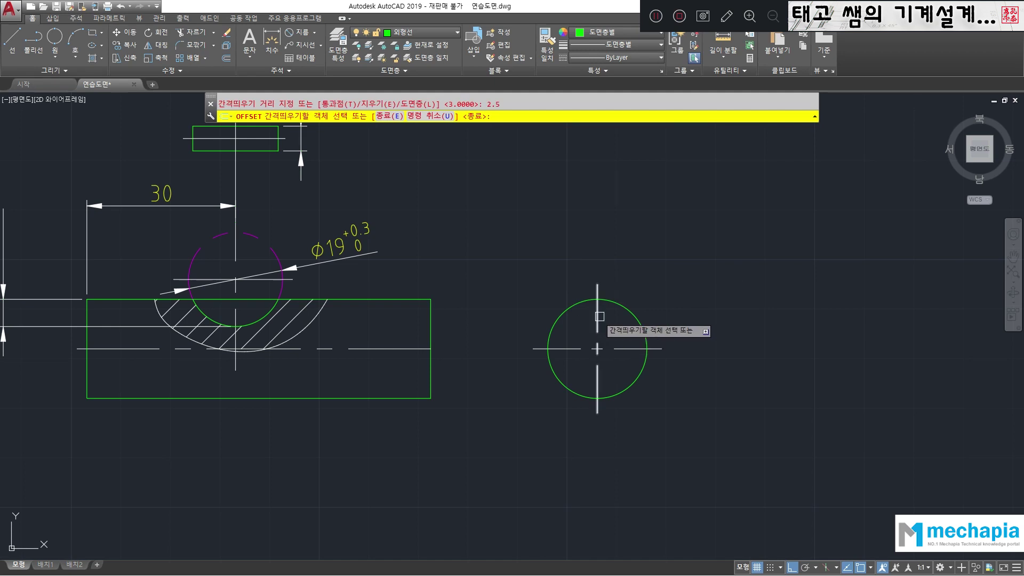
left_click(597, 318)
left_click(583, 326)
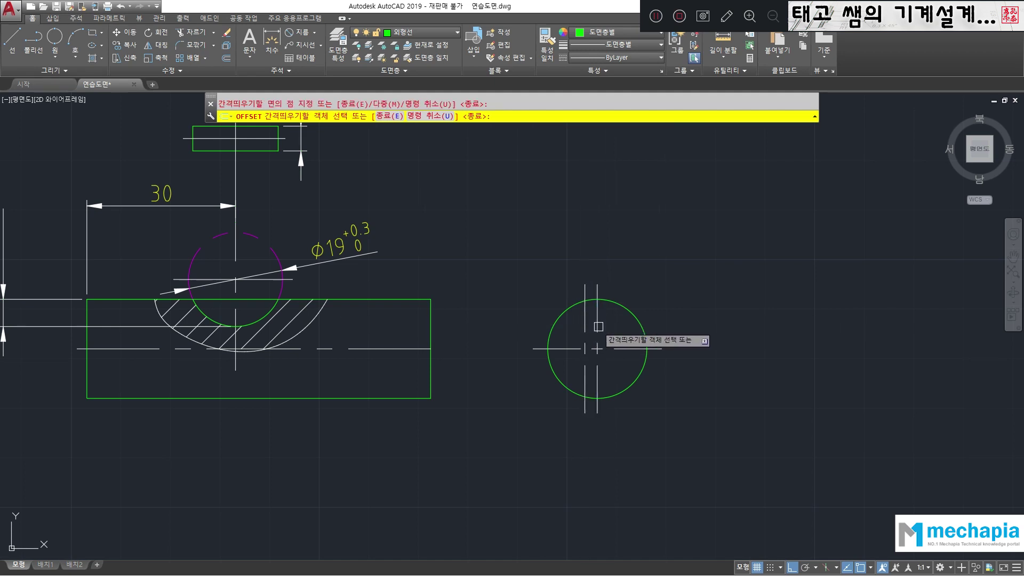
left_click(597, 325)
left_click(616, 326)
key("Return")
key("Escape")
Draw a horizontal line from the top of the end-view circle out past its right side.
middle_click_drag(618, 327, 619, 273)
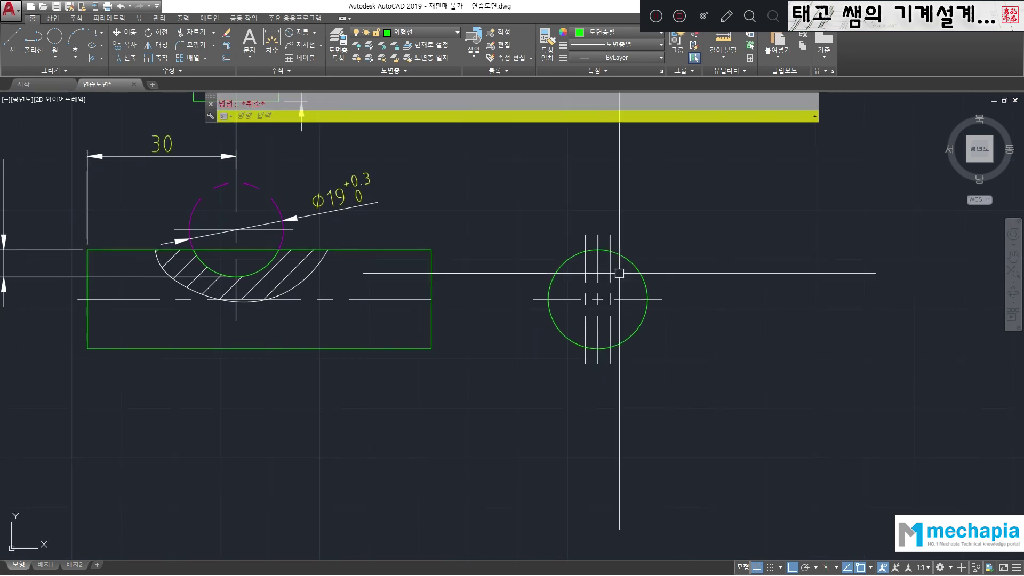
scroll(618, 277, "up", 4)
type("l")
key("Return")
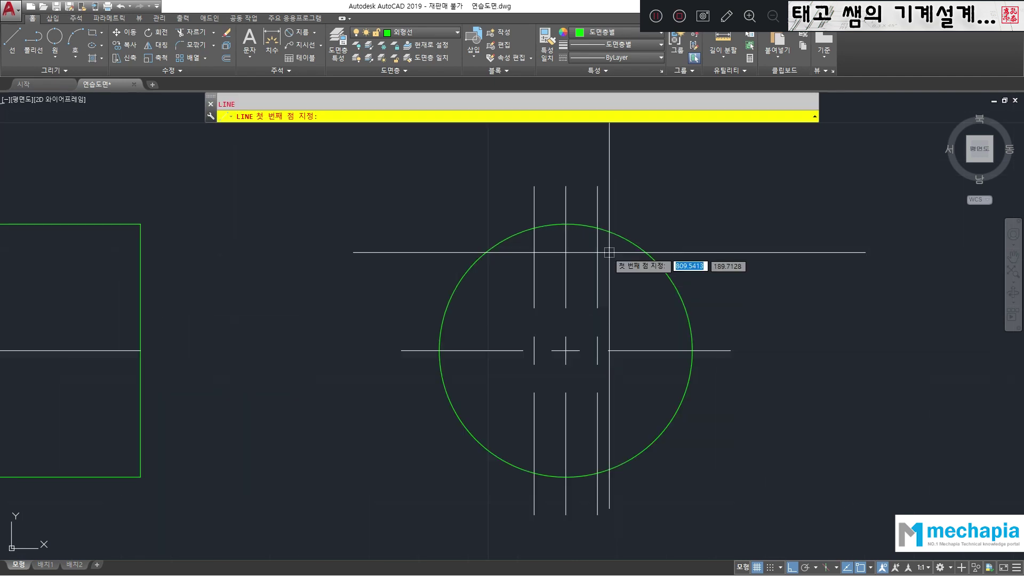
left_click(565, 223)
left_click(719, 223)
key("Return")
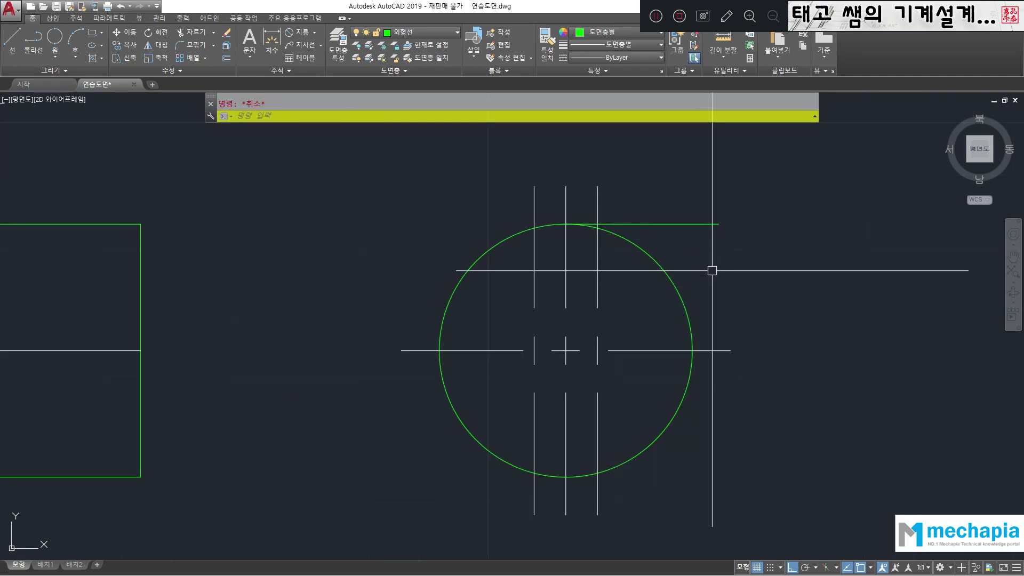
type("o")
key("Return")
type("5")
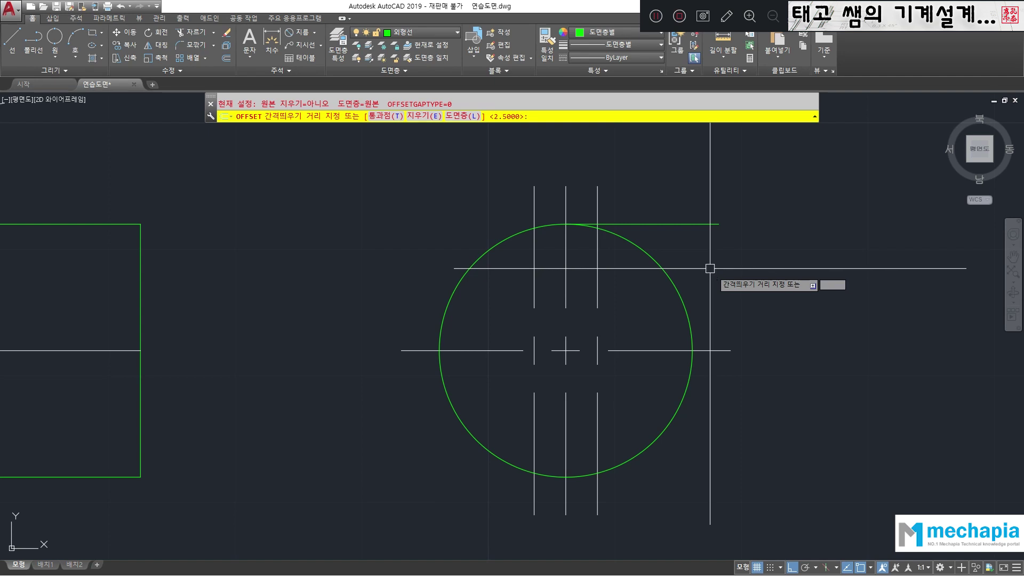
key("Escape")
Project a horizontal line from the bottom of the keyway arc to the right keyway-width line in the end view.
scroll(712, 271, "down", 6)
scroll(479, 277, "up", 4)
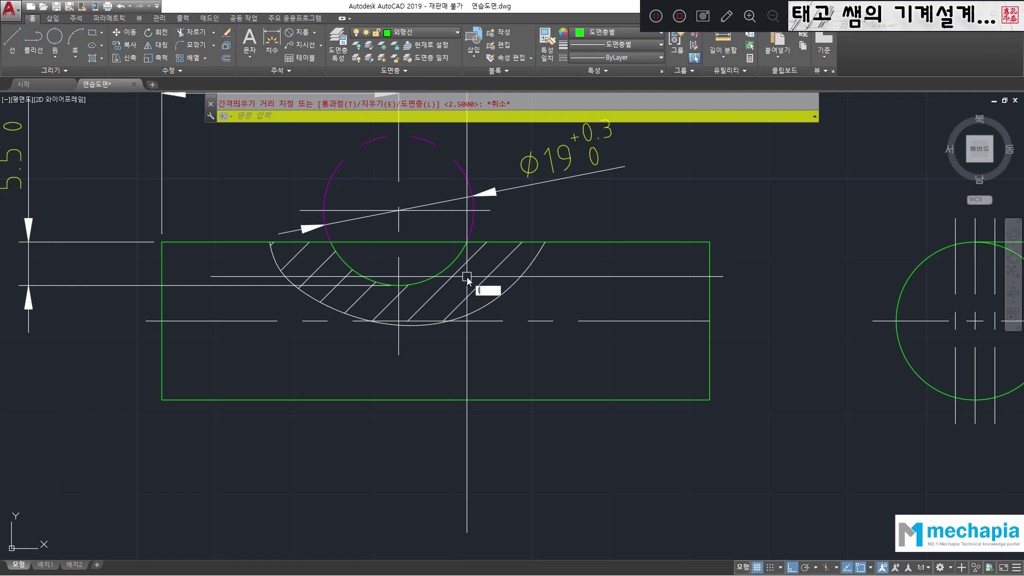
type("l")
key("Return")
scroll(401, 284, "down", 2)
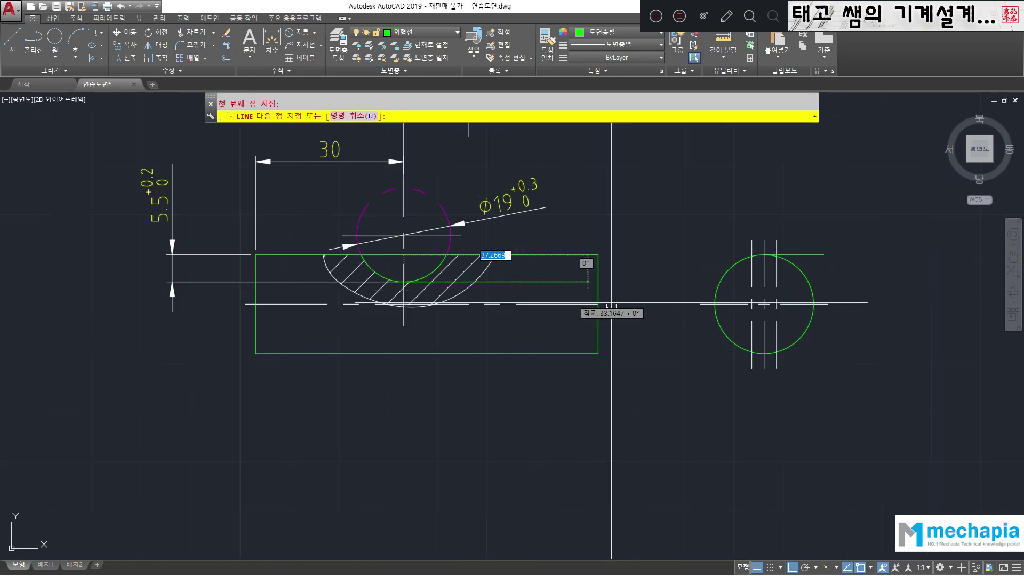
scroll(720, 297, "up", 5)
left_click(786, 247)
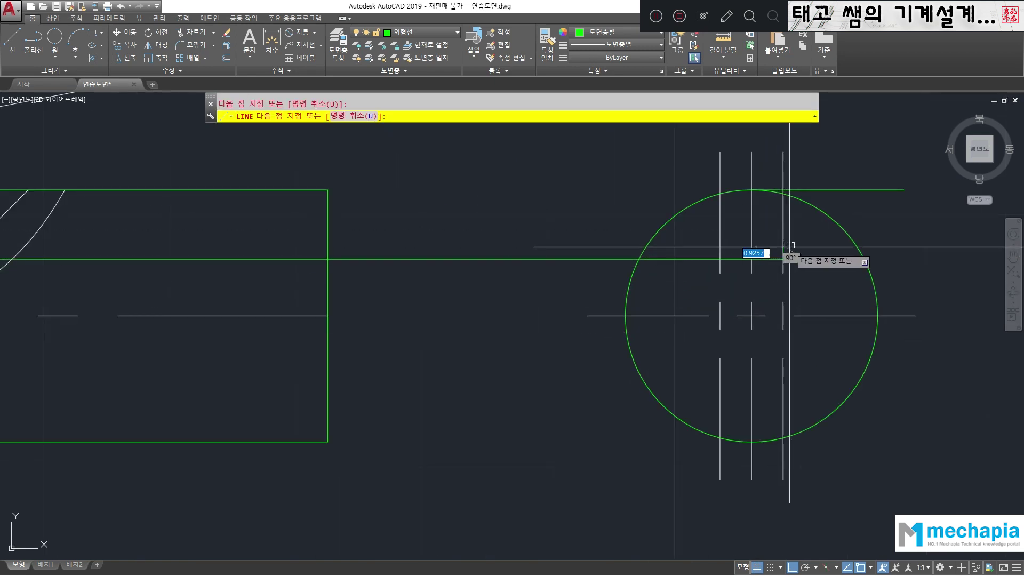
key("Return")
scroll(740, 243, "down", 2)
middle_click_drag(724, 274, 701, 295)
key("Escape")
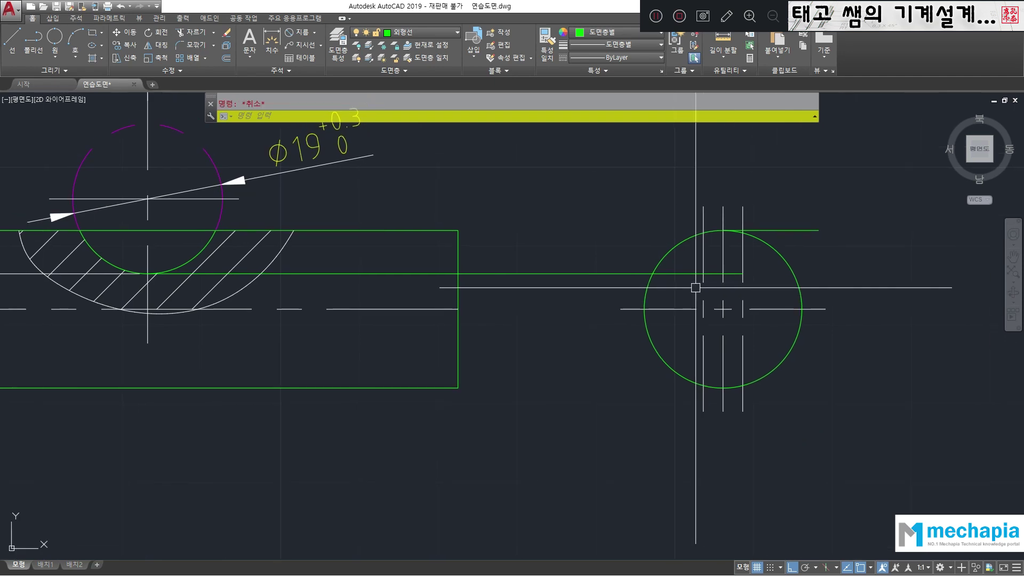
Trim the projected keyway-bottom line where it extends beyond the left keyway-width line.
type("tr")
key("space")
key("space")
left_click(690, 274)
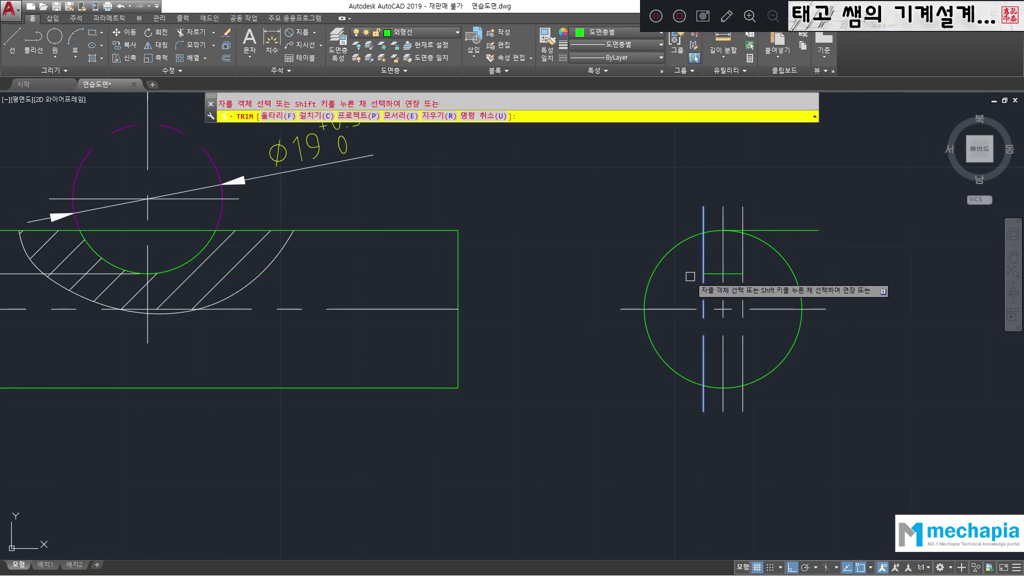
key("space")
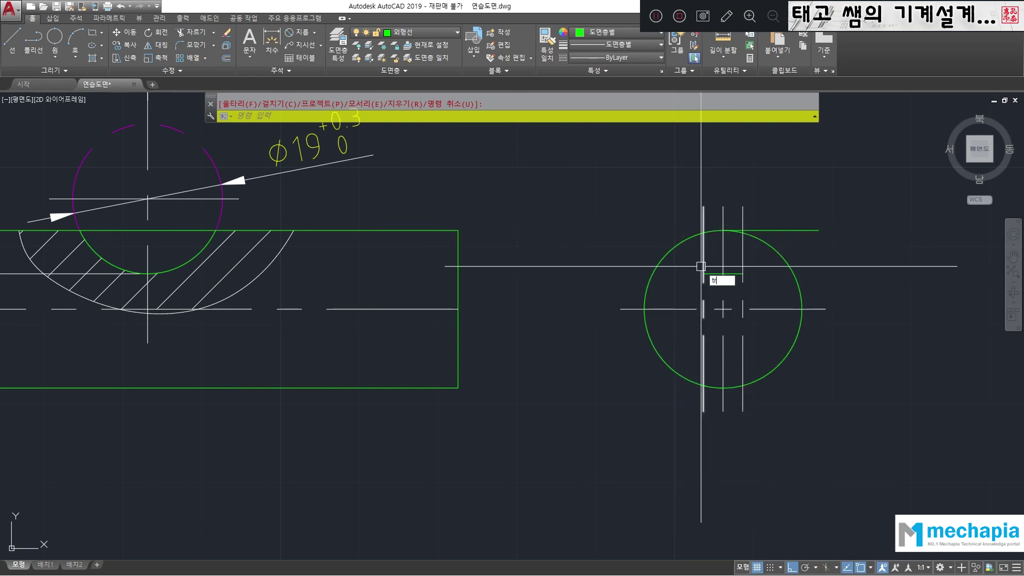
Try to trim the keyway-width lines using the end-view circle as a cutting edge, and undo the trim.
type("tr")
key("space")
left_click(768, 244)
key("space")
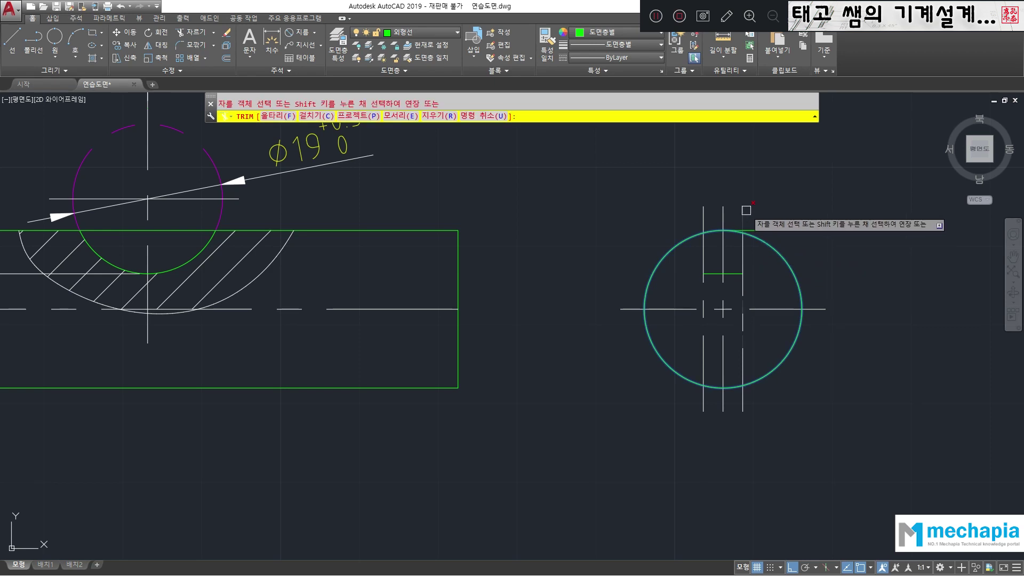
left_click(703, 293)
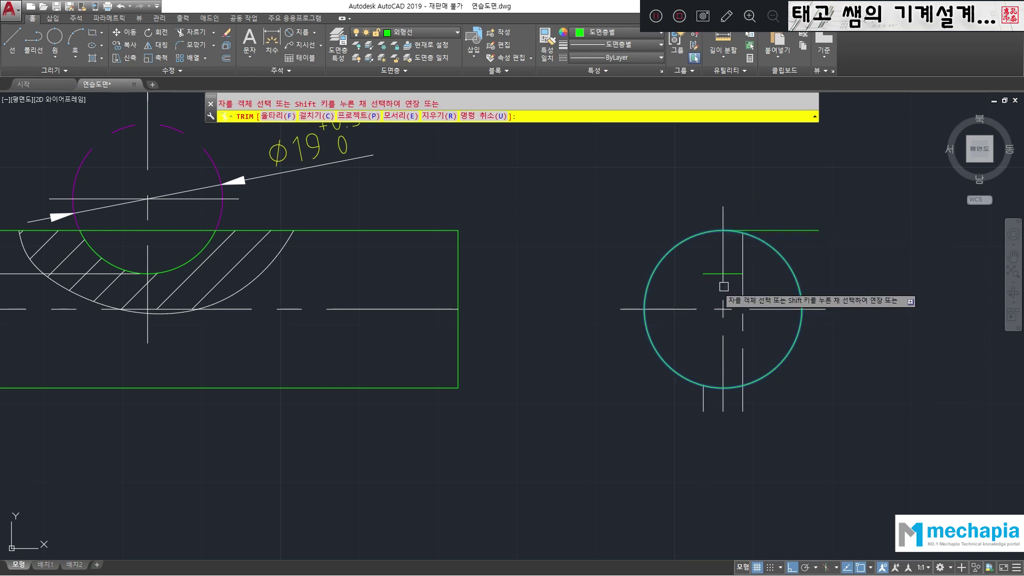
left_click(740, 283)
key("Escape")
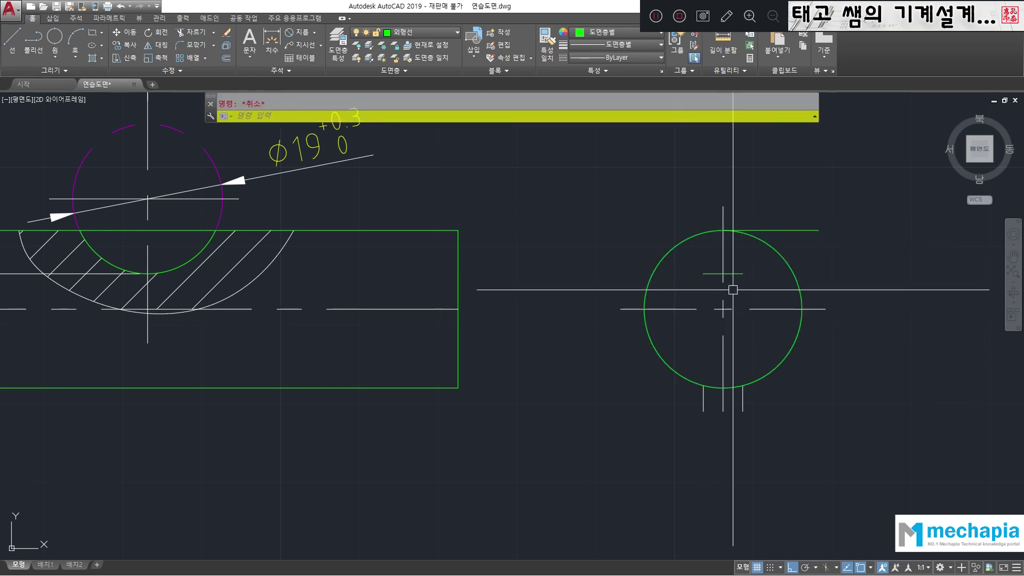
type("u")
key("Return")
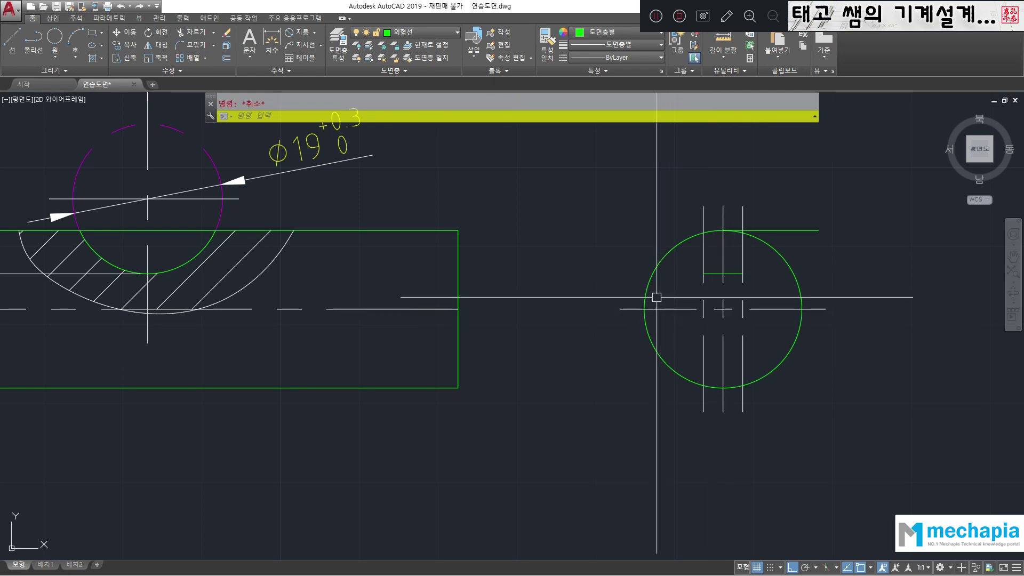
Trim the end-view circle, keyway-width lines and upper horizontal line to leave an open rectangular keyway notch.
type("tr")
key("Return")
left_click(667, 251)
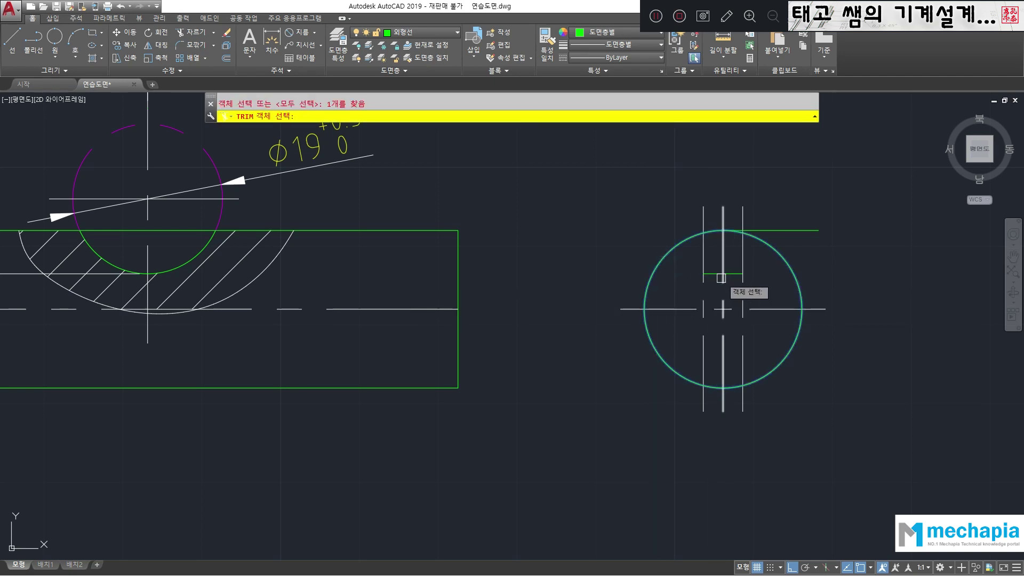
key("Return")
scroll(720, 277, "down", 3)
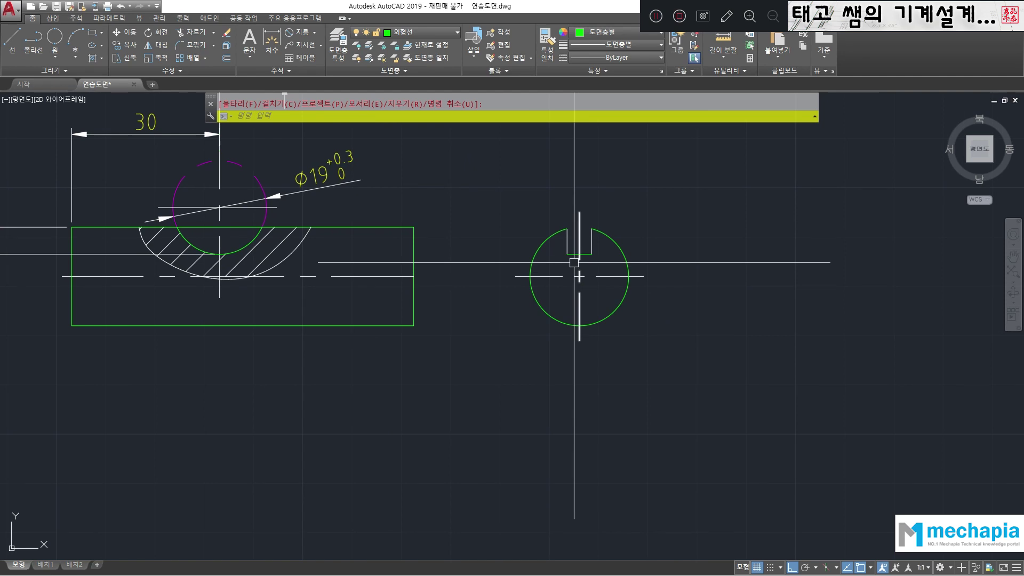
Move both vertical side lines of the end view's keyway notch to the 외형선 layer.
scroll(571, 234, "up", 2)
left_click(564, 233)
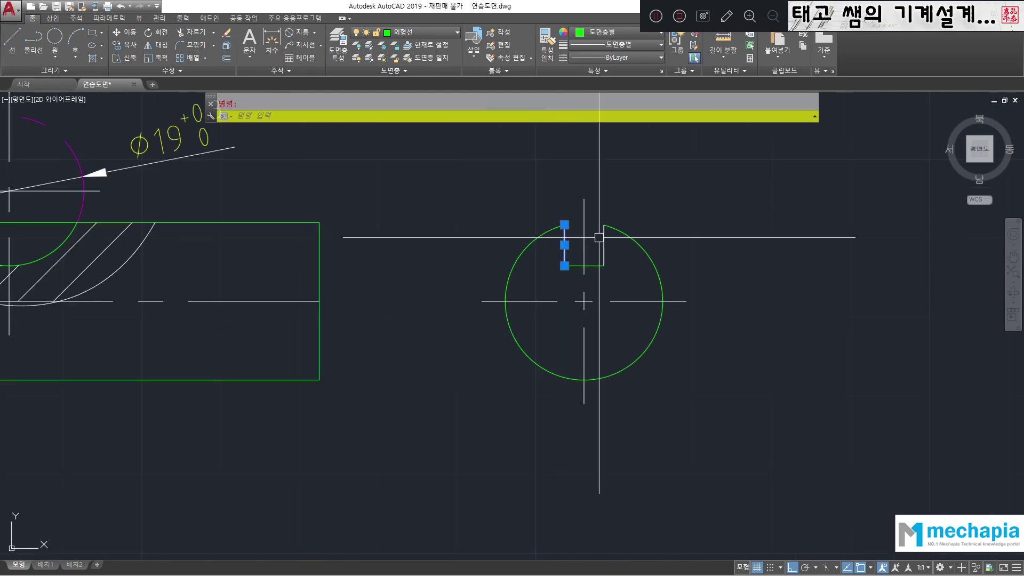
left_click(434, 33)
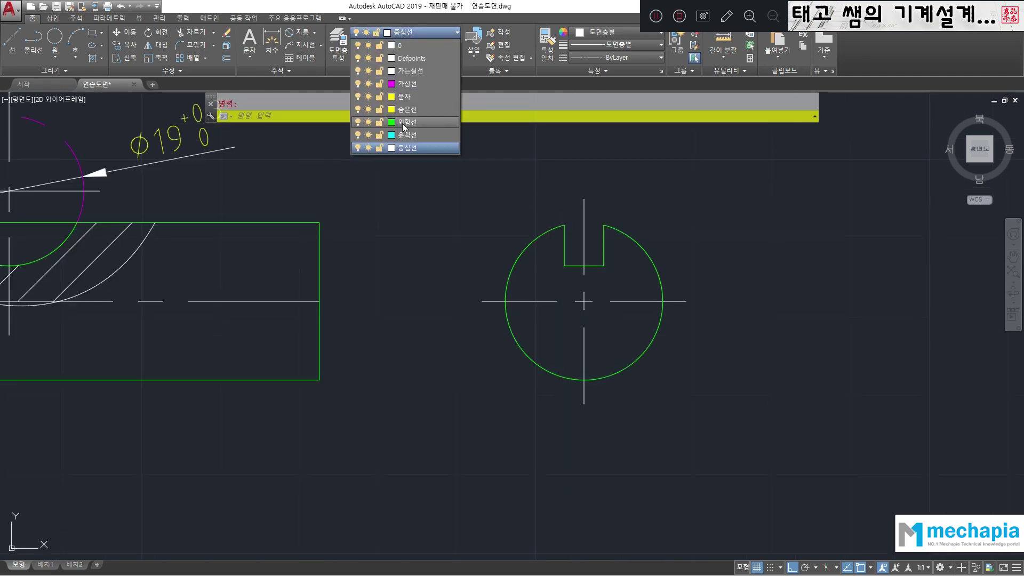
left_click(397, 122)
Compare the Woodruff keyway views with the parallel keyway drawing above them, including its dimensions and surface-finish symbols.
scroll(590, 251, "down", 2)
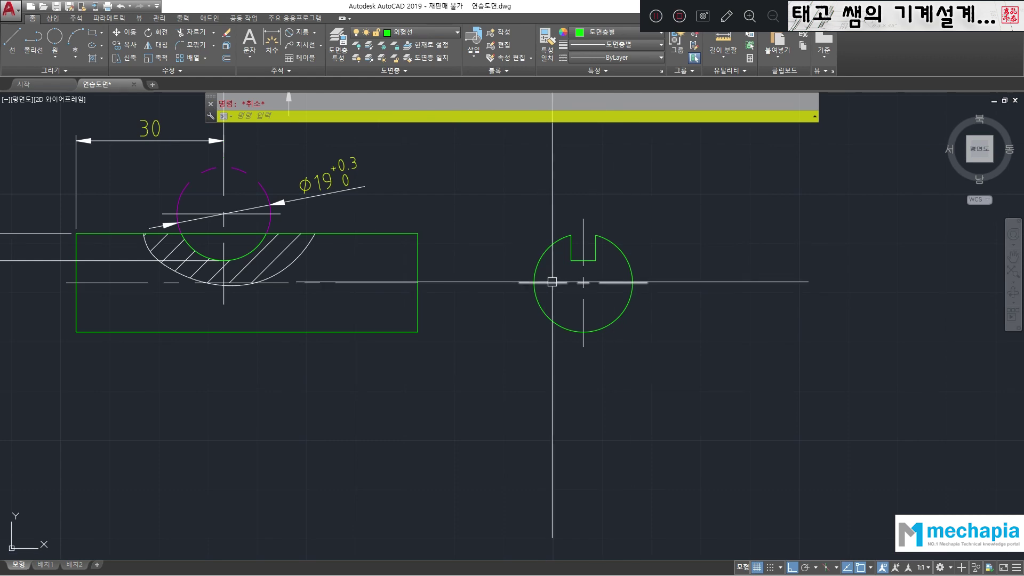
middle_click_drag(533, 281, 565, 298)
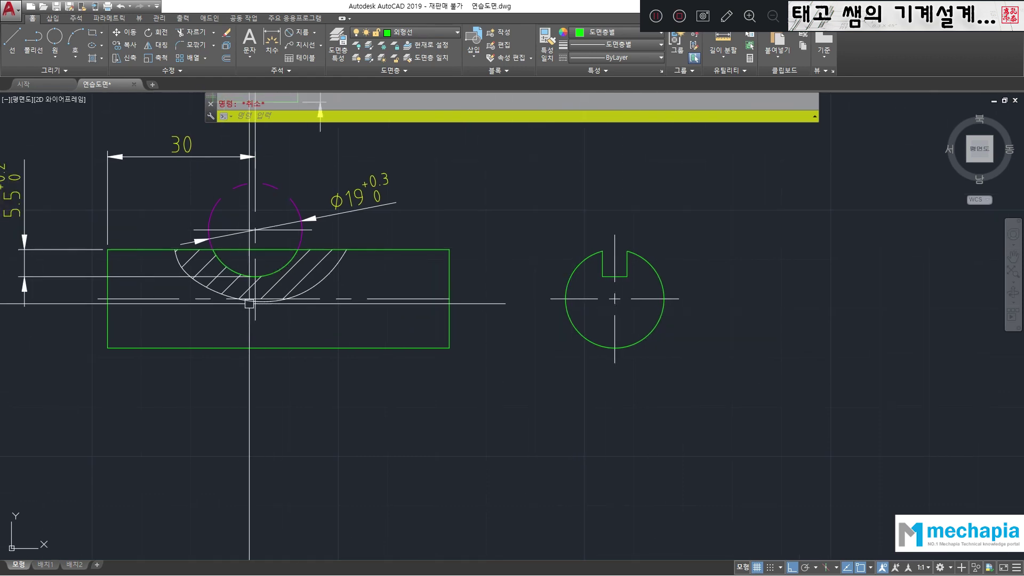
mouse_move(326, 329)
middle_mouse_down()
mouse_move(451, 365)
mouse_move(466, 353)
mouse_move(510, 451)
mouse_move(473, 363)
mouse_move(478, 406)
middle_mouse_up()
scroll(593, 370, "down", 4)
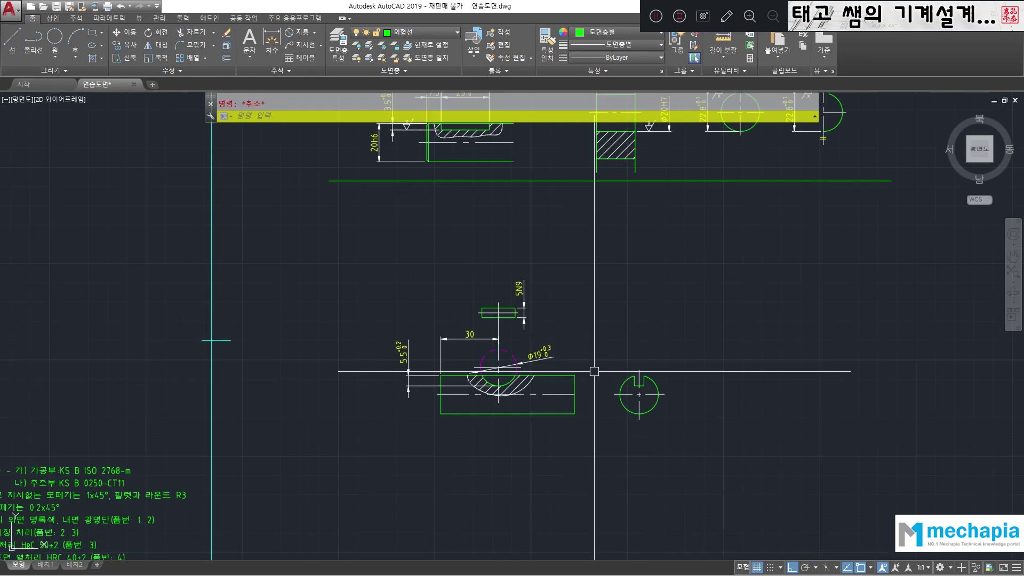
middle_click_drag(576, 173, 516, 366)
scroll(355, 295, "up", 4)
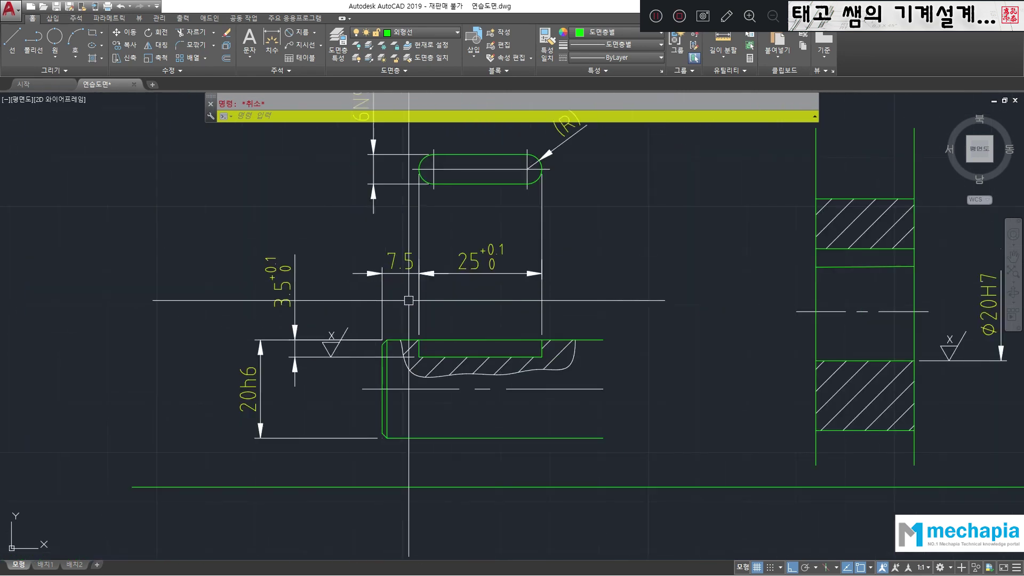
scroll(409, 299, "down", 2)
middle_click_drag(492, 273, 416, 311)
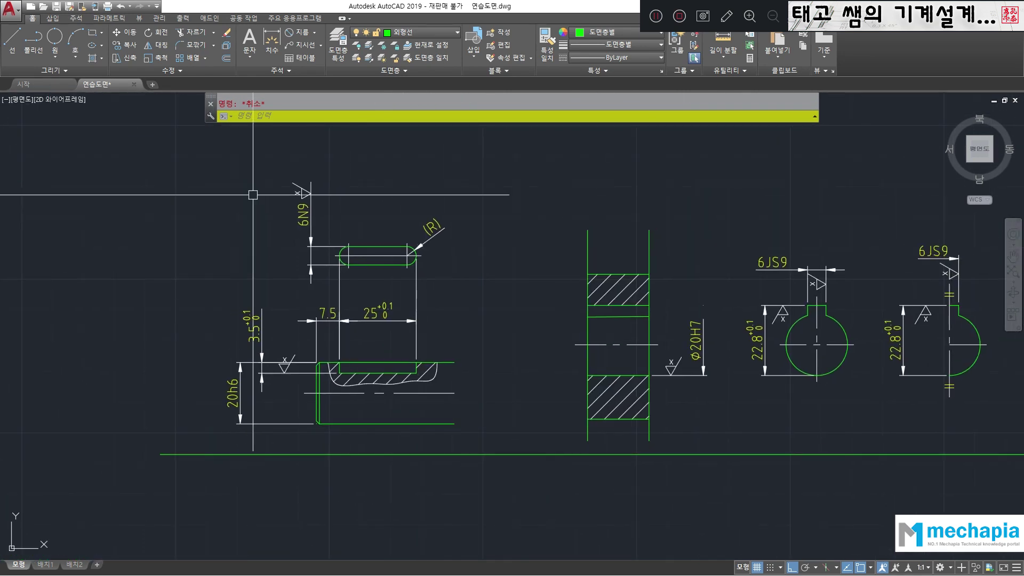
middle_click_drag(555, 484, 481, 194)
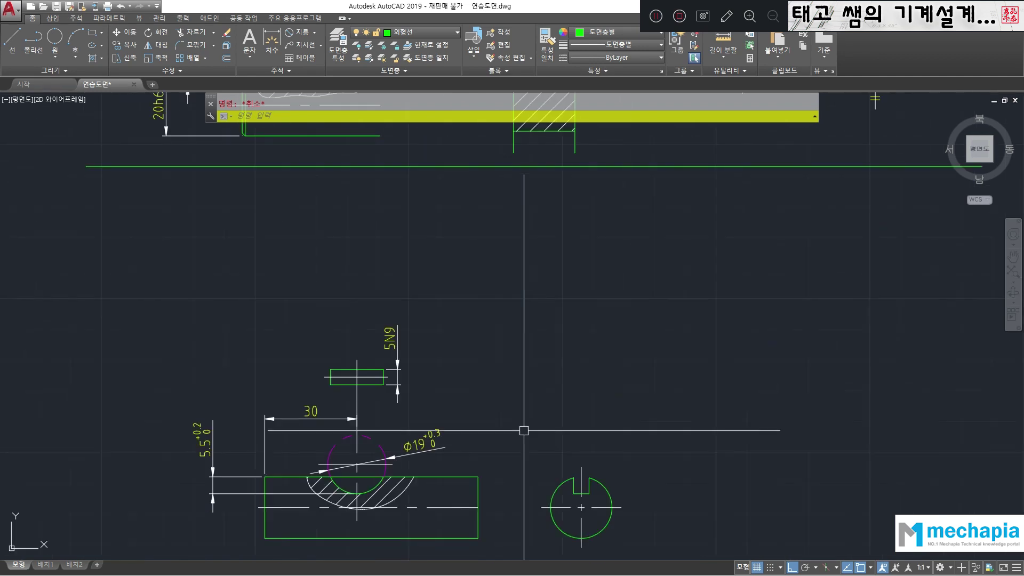
mouse_move(550, 512)
middle_mouse_down()
mouse_move(491, 325)
mouse_move(631, 318)
middle_mouse_up()
scroll(488, 319, "up", 4)
scroll(519, 307, "down", 2)
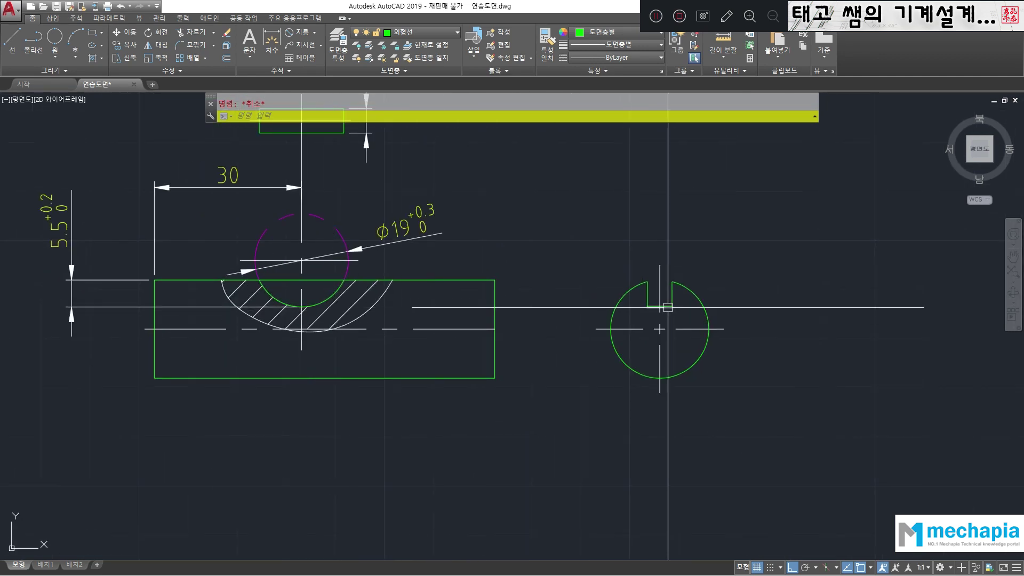
left_click(649, 306)
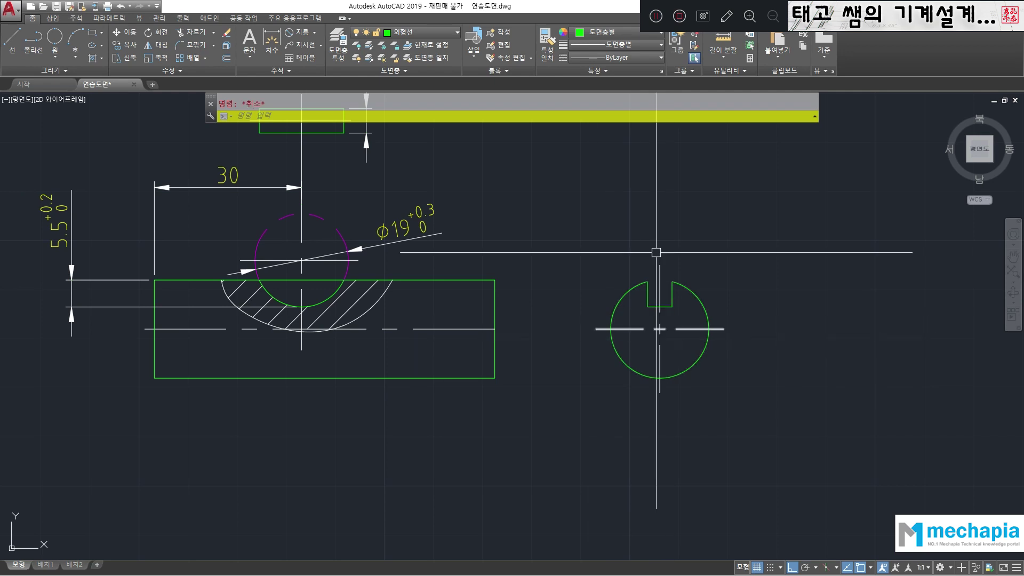
key("Escape")
Hatch the whole end-view section around the keyway notch with the ANSI31 pattern at scale 1.
middle_click_drag(525, 281, 522, 295)
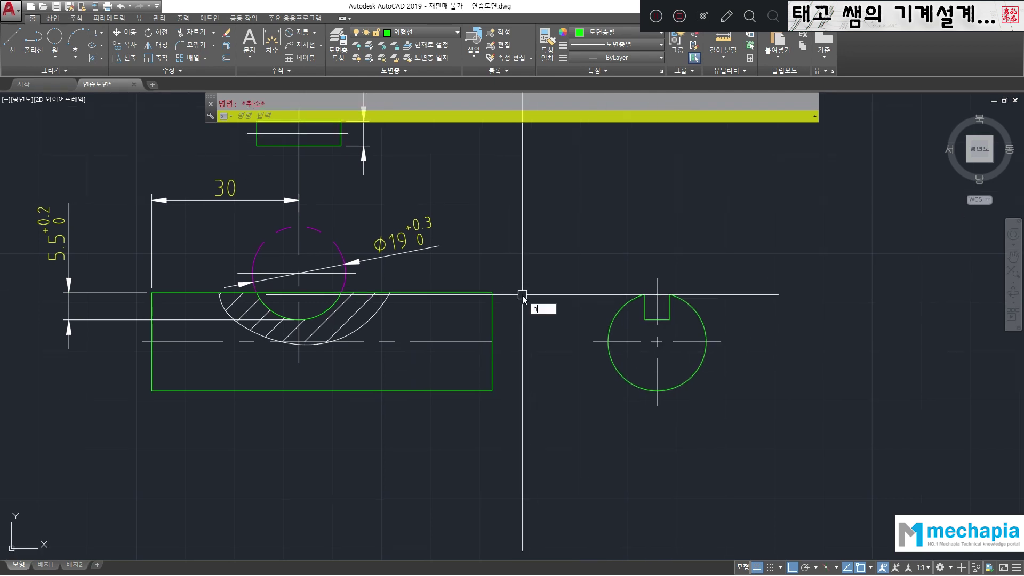
type("h")
key("Return")
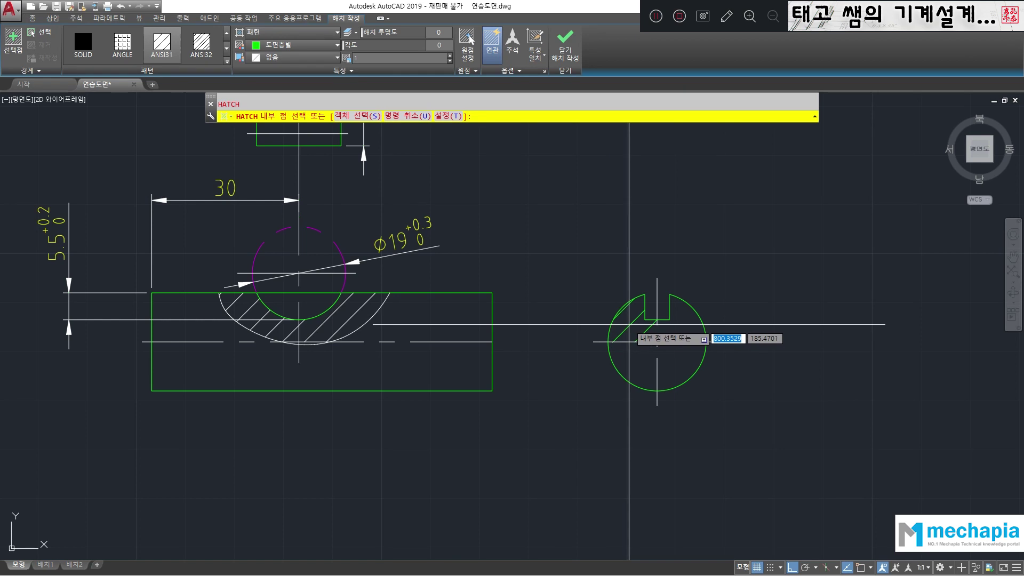
left_click(629, 353)
left_click(674, 359)
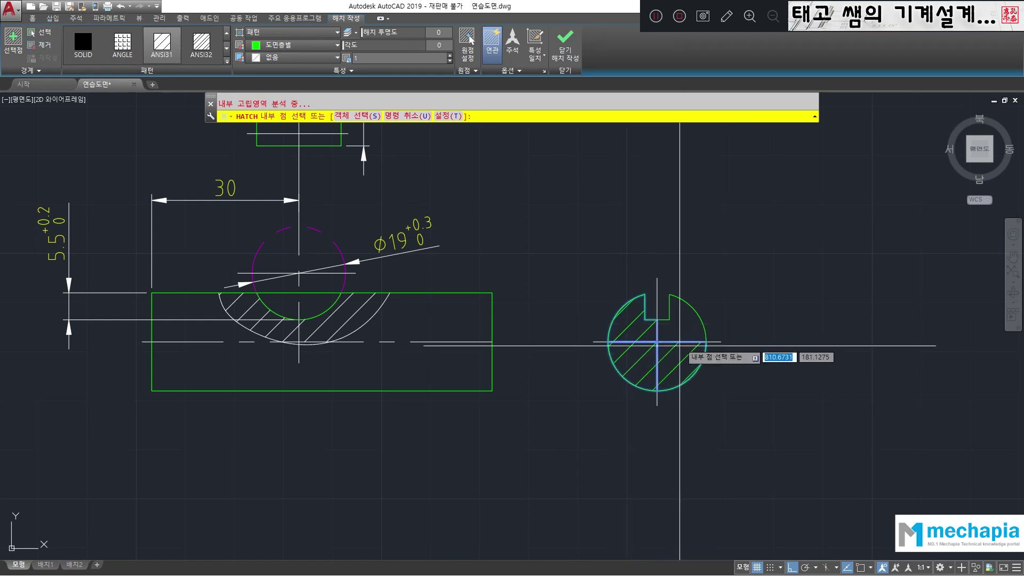
left_click(682, 330)
key("Escape")
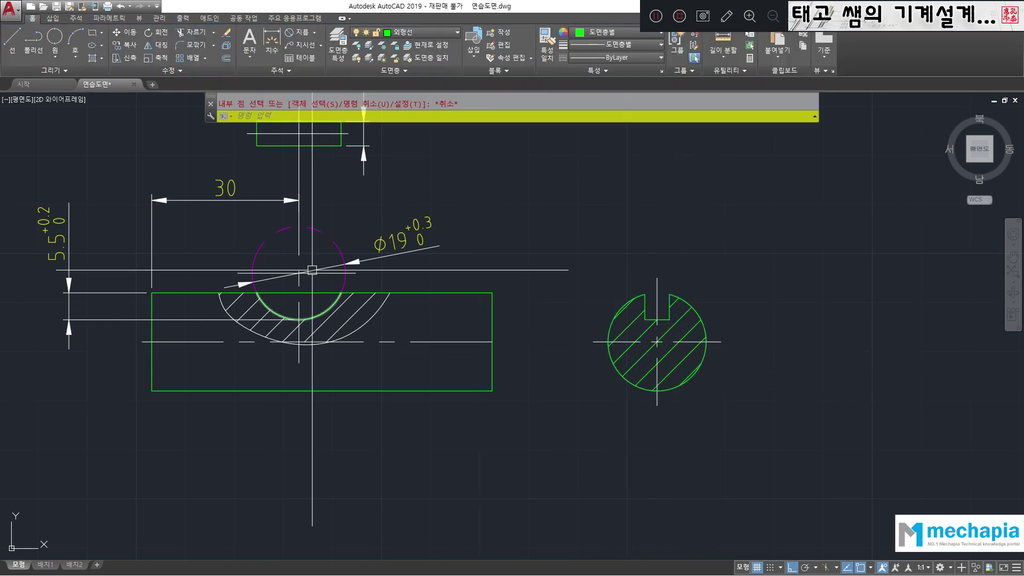
Move the end-view section hatch to the 가는실선 layer.
left_click(636, 360)
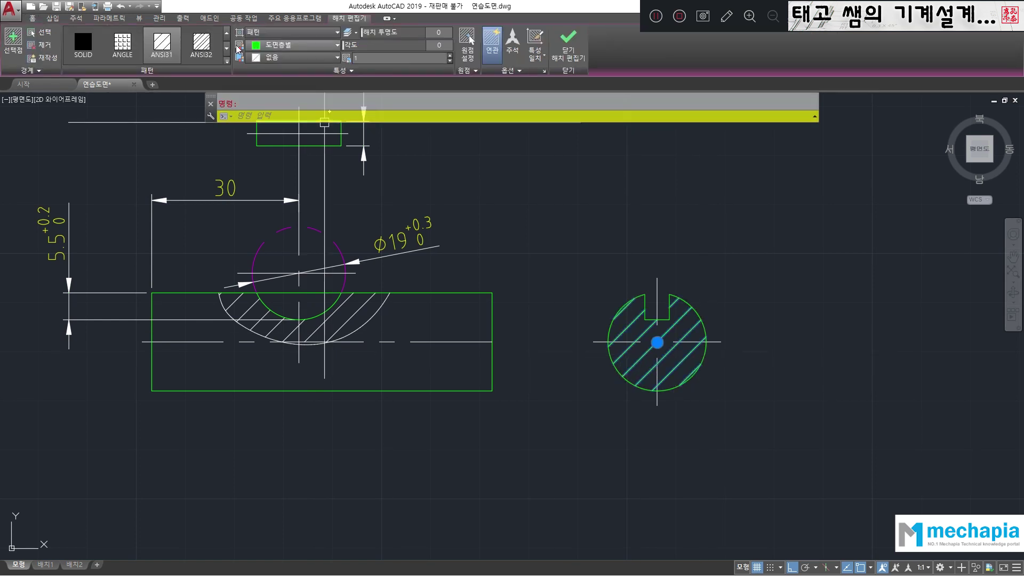
left_click(31, 20)
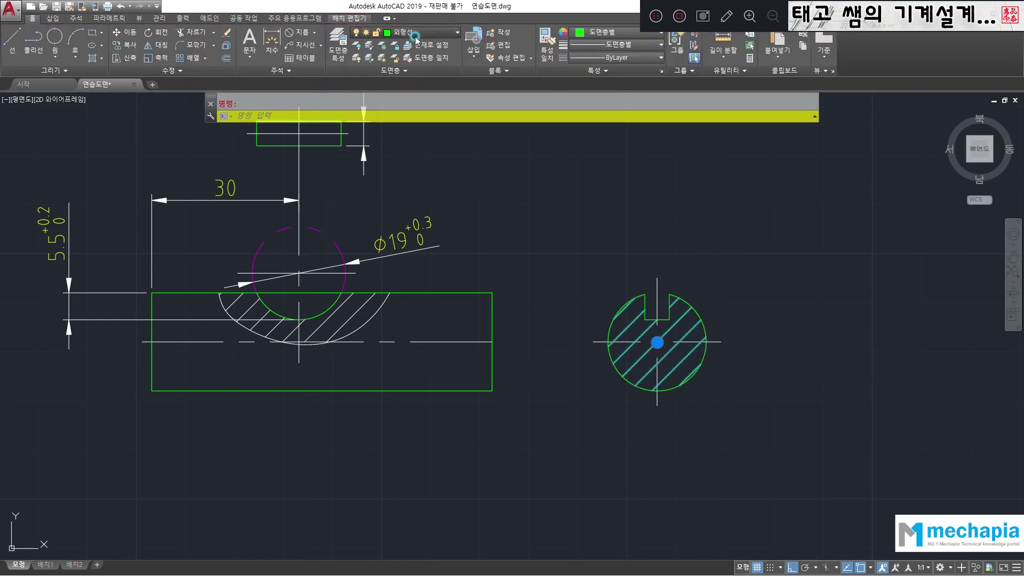
left_click(415, 37)
left_click(417, 73)
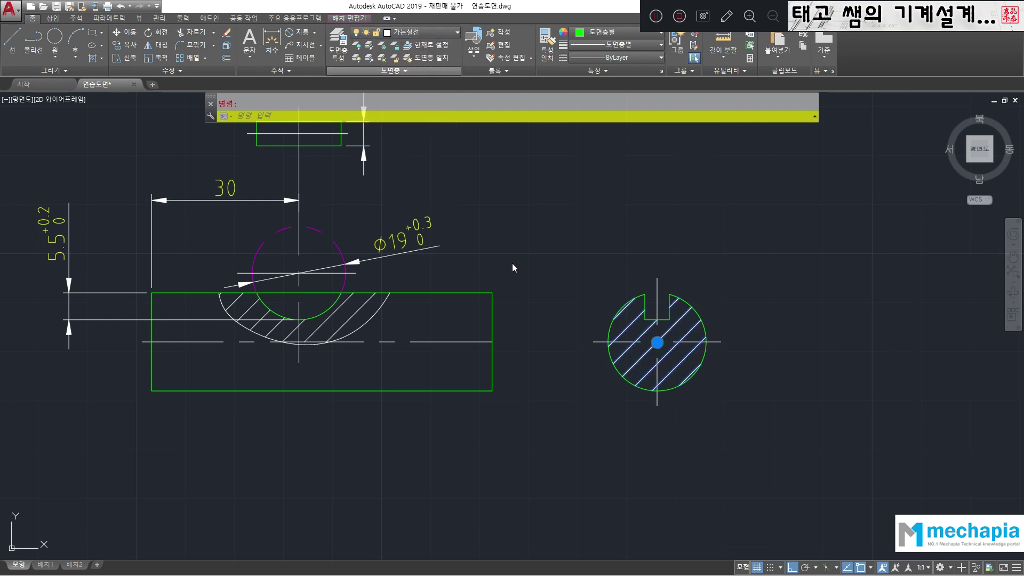
key("Escape")
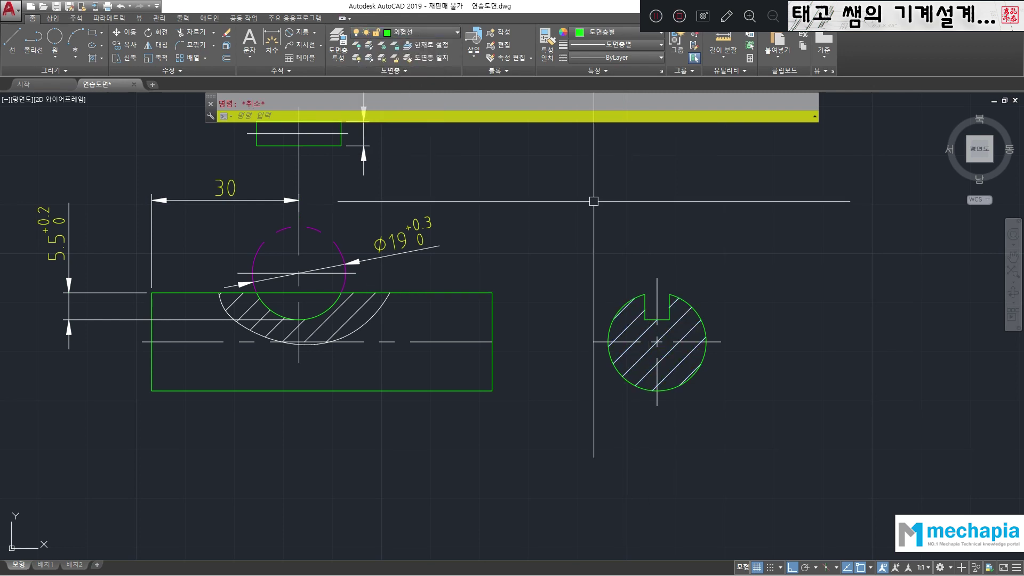
Add a horizontal linear dimension for the keyway width above the end view's notch.
middle_click_drag(594, 201, 594, 297)
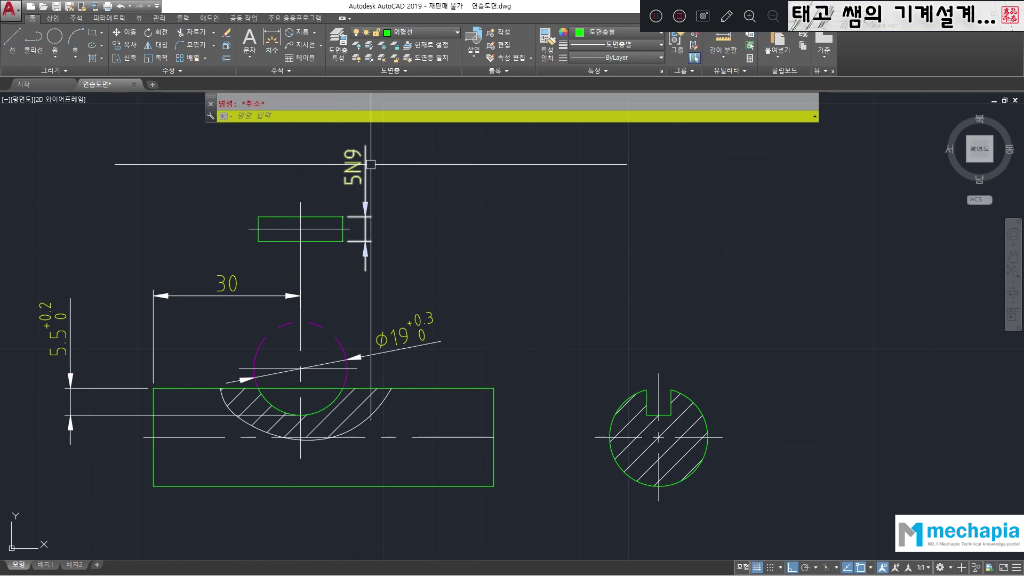
left_click(316, 33)
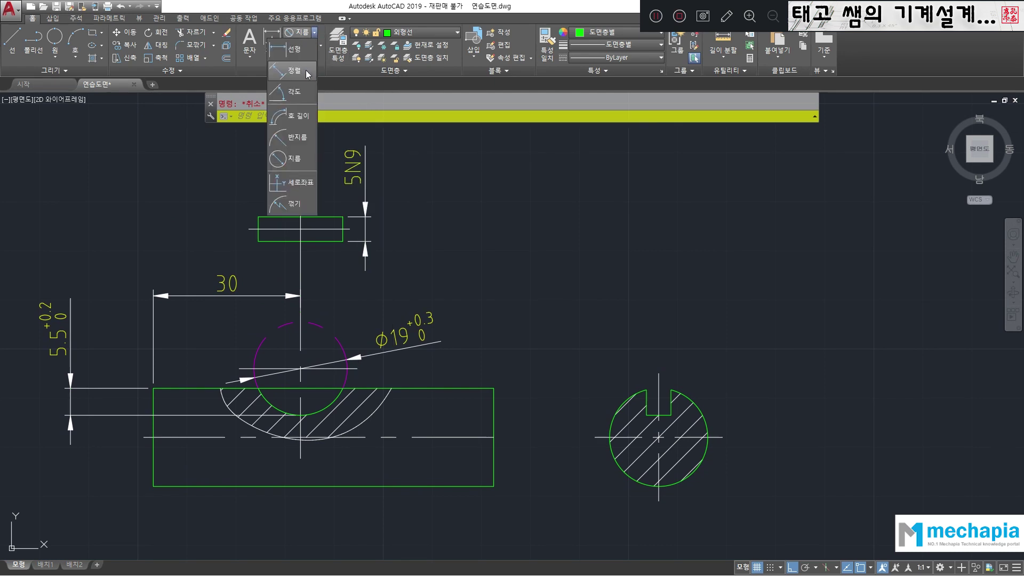
left_click(290, 50)
left_click(646, 390)
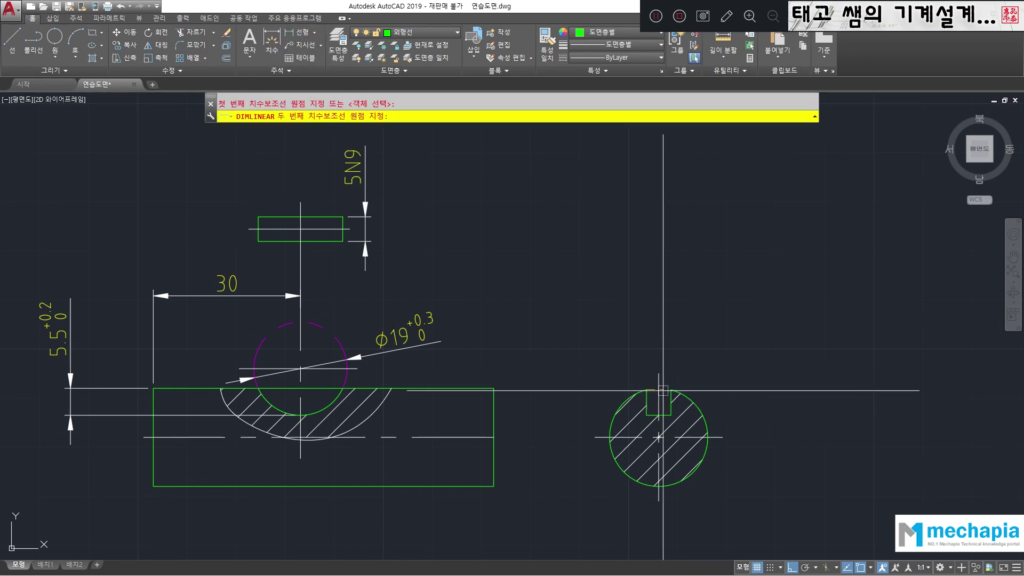
left_click(670, 390)
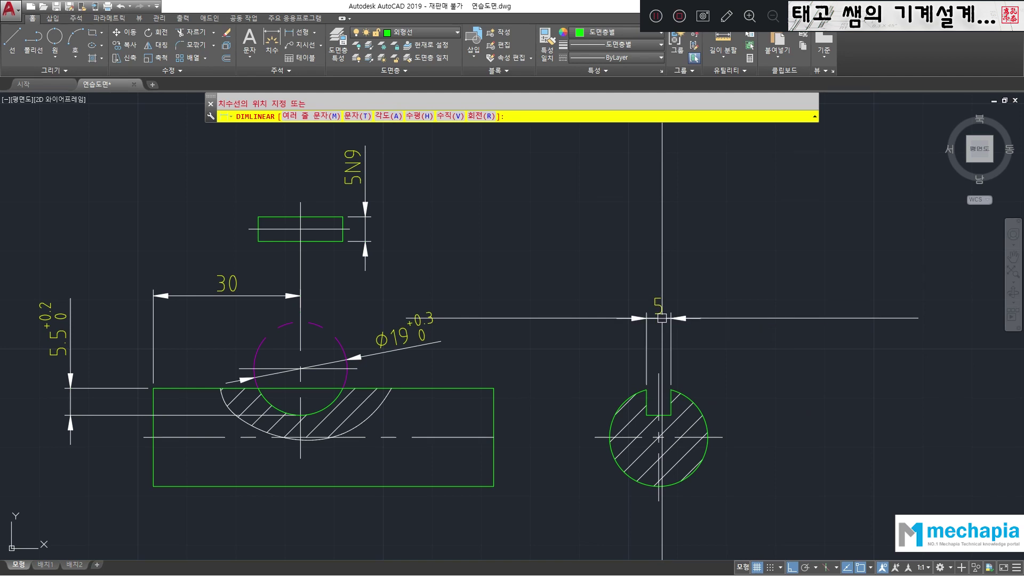
left_click(661, 318)
middle_click_drag(538, 257, 542, 219)
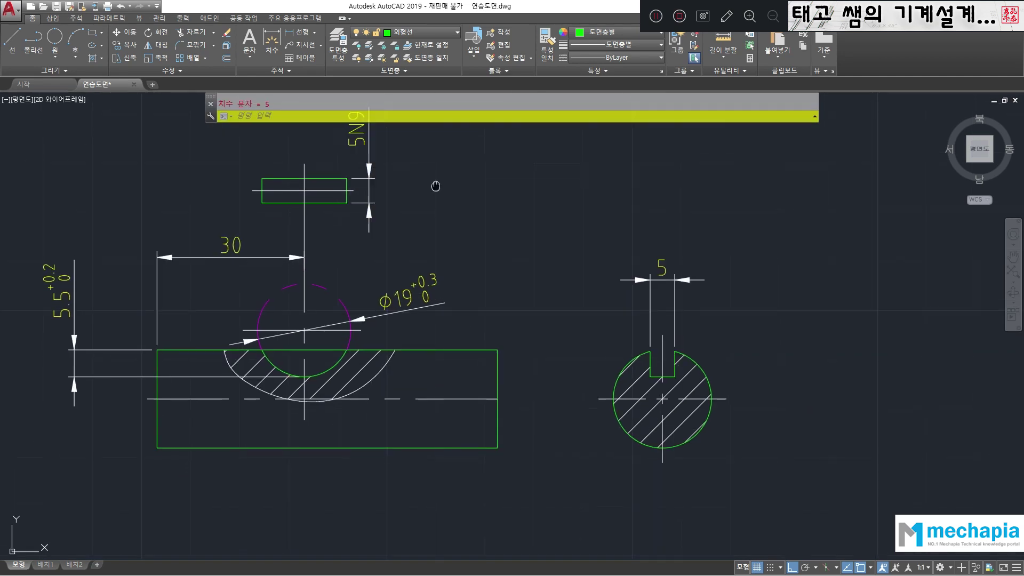
Delete the keyway width dimension above the end view.
middle_click_drag(436, 185, 487, 285)
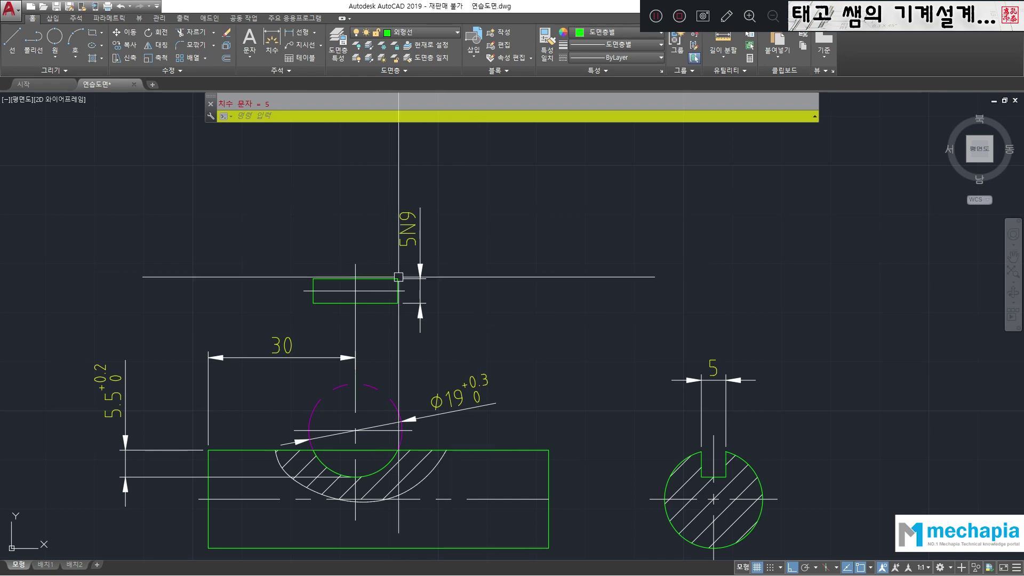
left_click(715, 373)
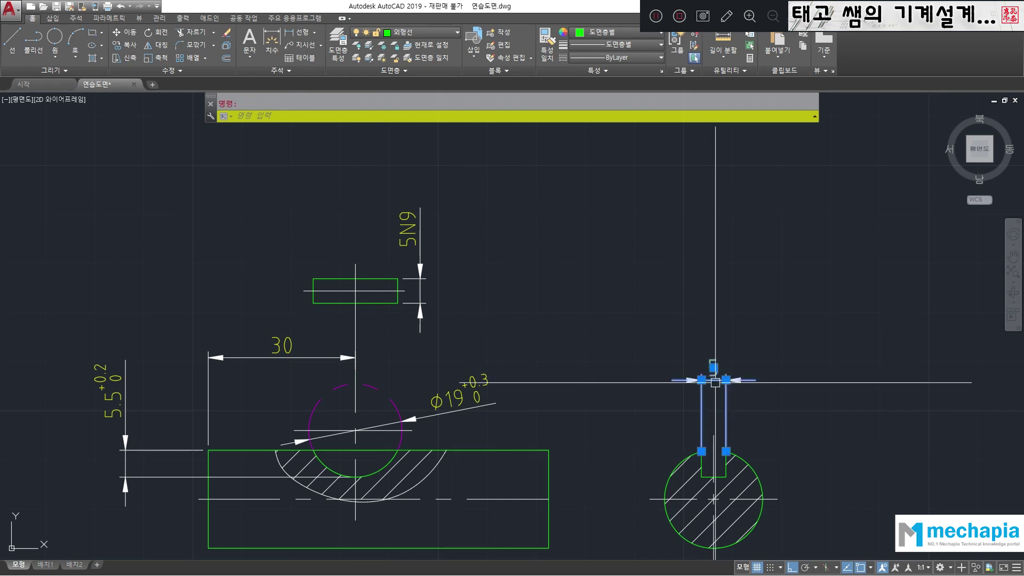
key("Delete")
mouse_move(570, 289)
middle_mouse_down()
mouse_move(534, 205)
mouse_move(534, 237)
middle_mouse_up()
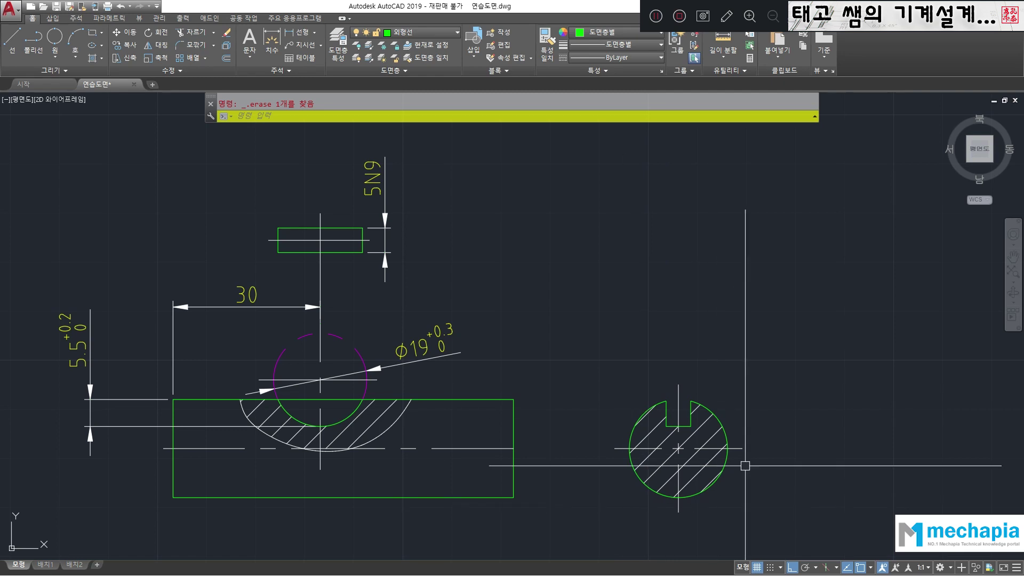
scroll(498, 288, "down", 2)
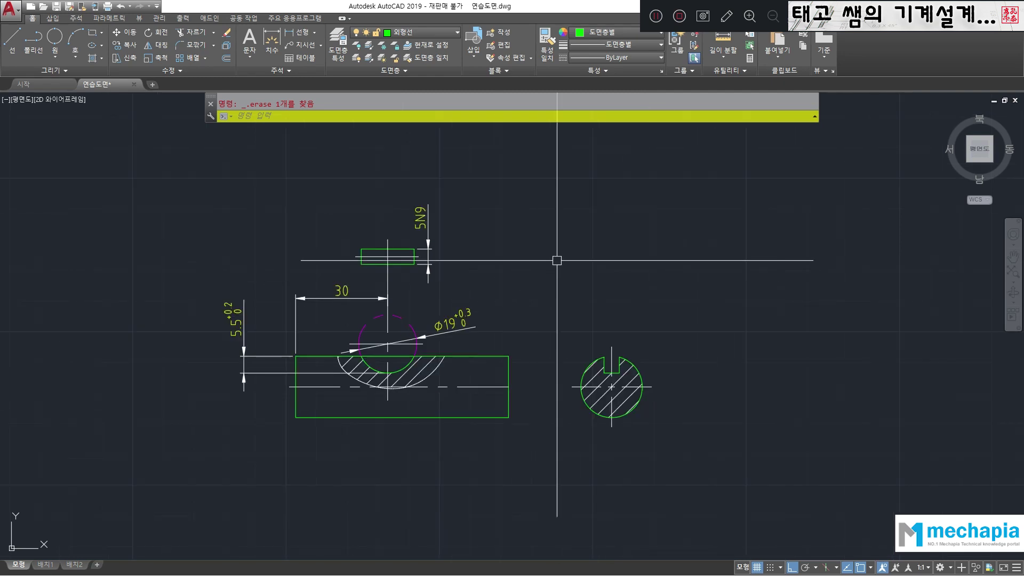
middle_click_drag(559, 221, 432, 214)
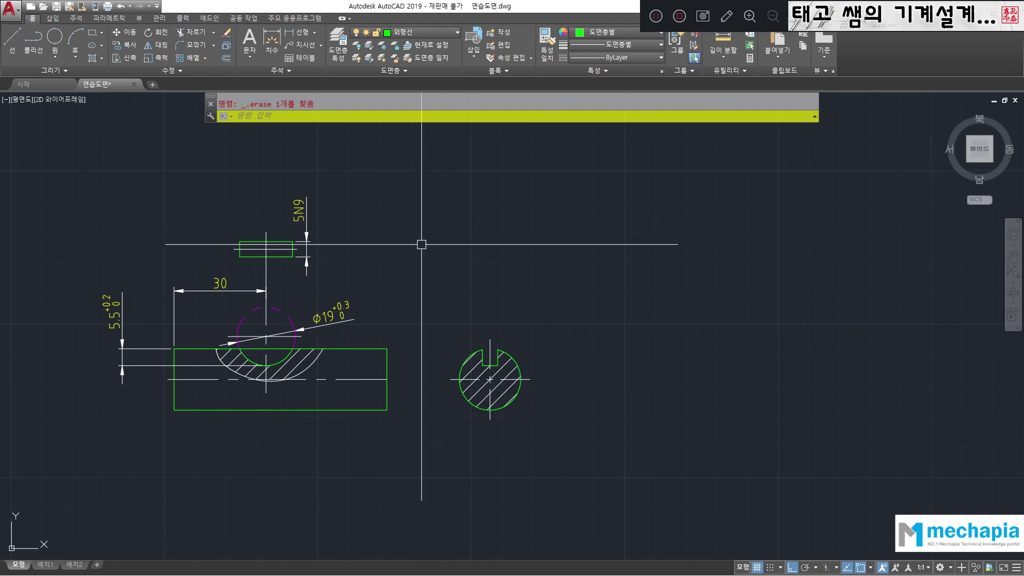
middle_click_drag(402, 276, 414, 300)
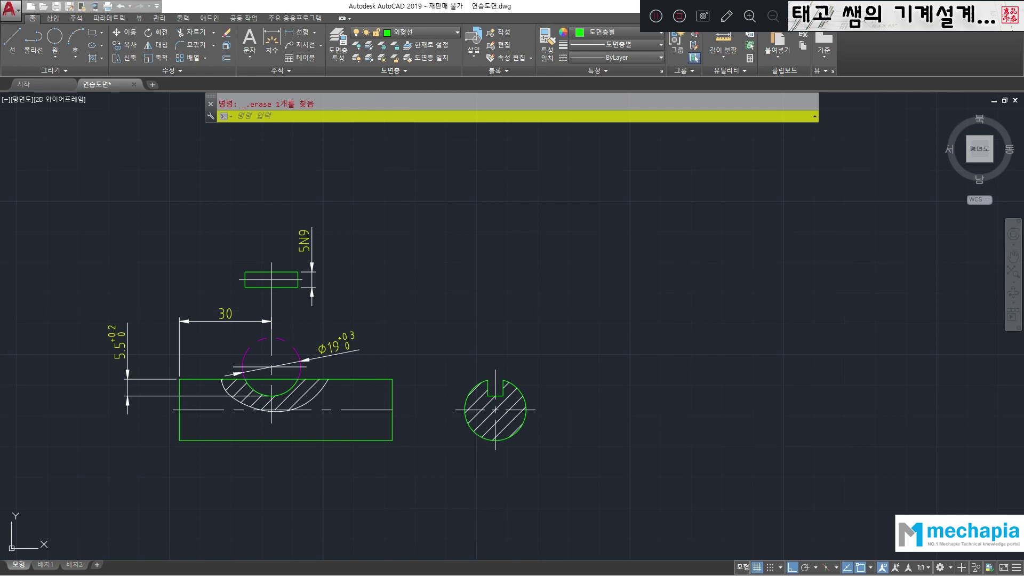
Switch to the KS standards PDF in Adobe Acrobat Reader, check the Woodruff and parallel key keyway tables, and return to the AutoCAD drawing.
key("alt+Tab")
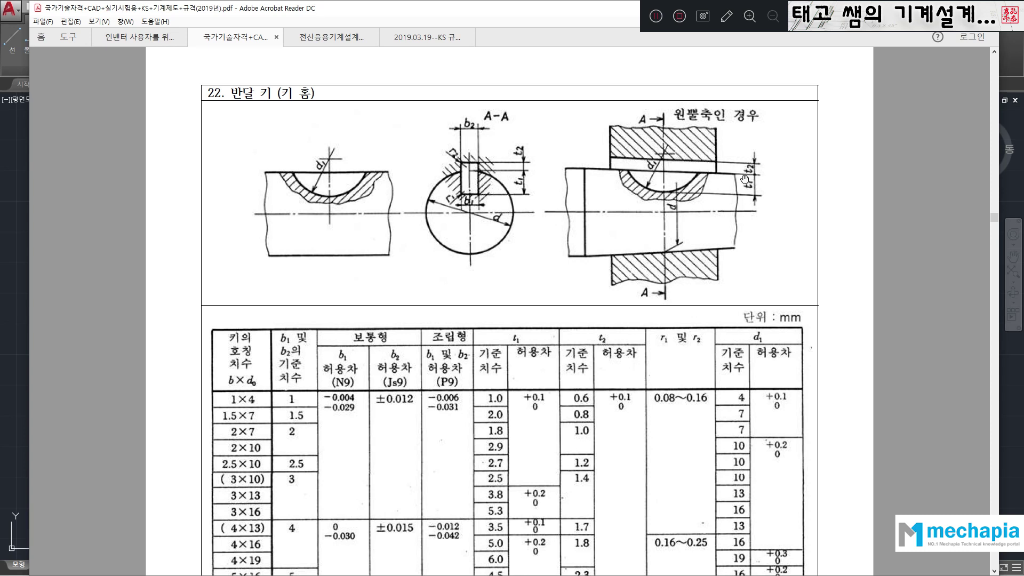
scroll(587, 242, "up", 5)
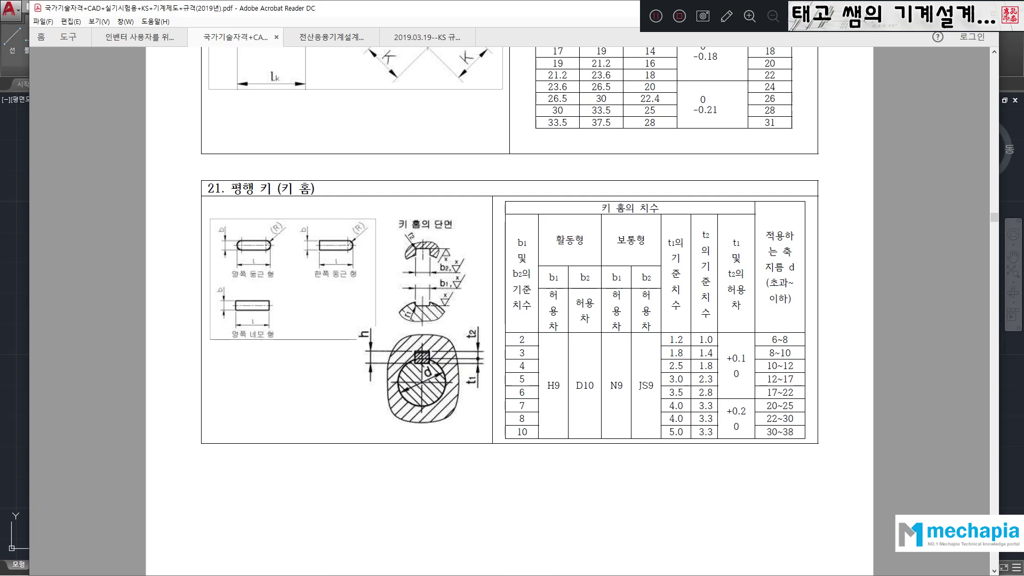
scroll(500, 291, "down", 5)
left_click(8, 299)
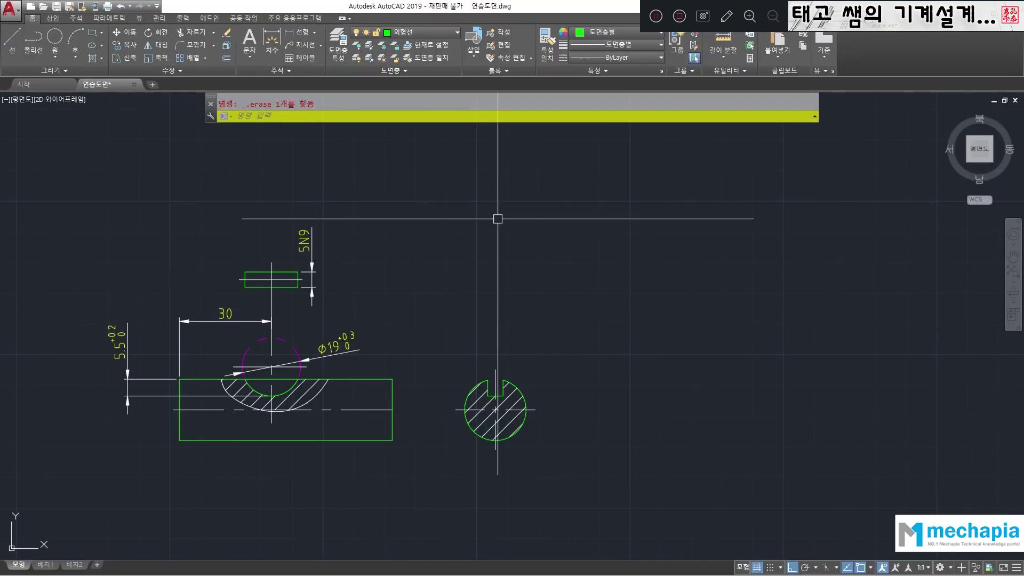
Examine the parallel-key hub bore views for their keyway dimensioning, and inspect the Woodruff keyway's partial section, phantom circle and dimensions.
scroll(499, 221, "down", 2)
middle_click_drag(505, 196, 491, 435)
scroll(647, 271, "up", 2)
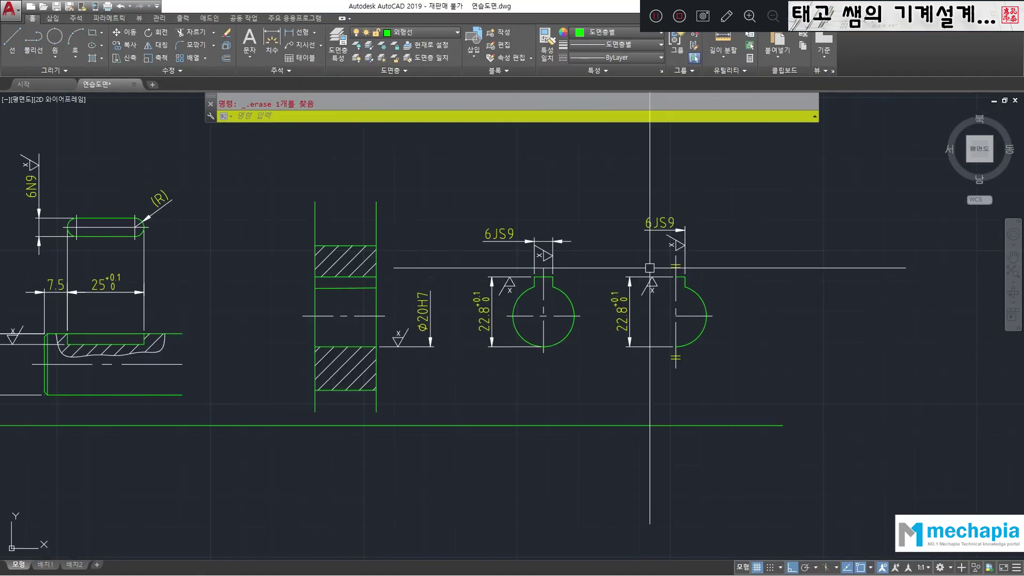
scroll(530, 222, "down", 2)
mouse_move(484, 386)
middle_mouse_down()
mouse_move(484, 263)
mouse_move(449, 353)
mouse_move(584, 240)
mouse_move(619, 188)
middle_mouse_up()
scroll(439, 291, "up", 6)
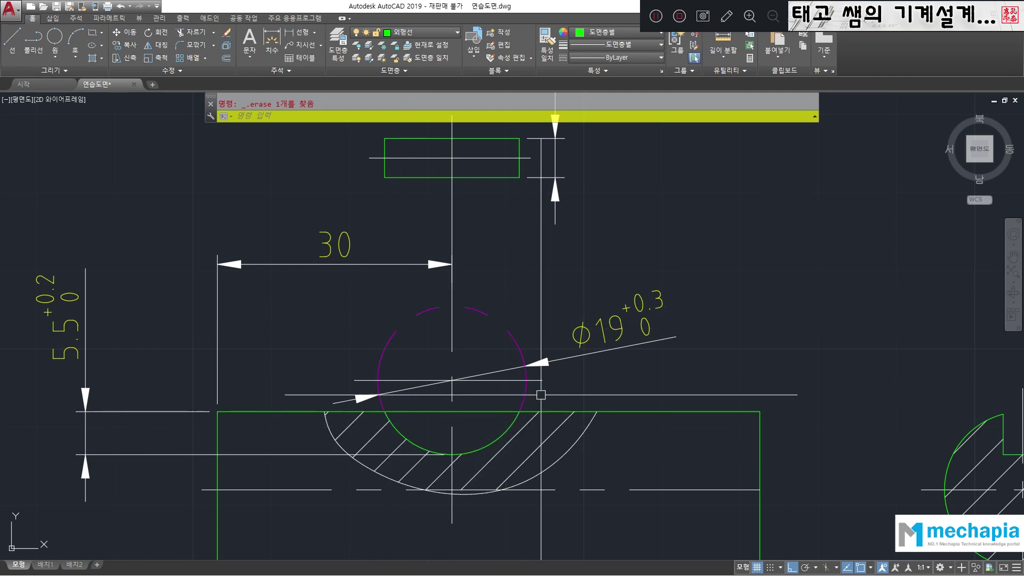
scroll(397, 423, "down", 6)
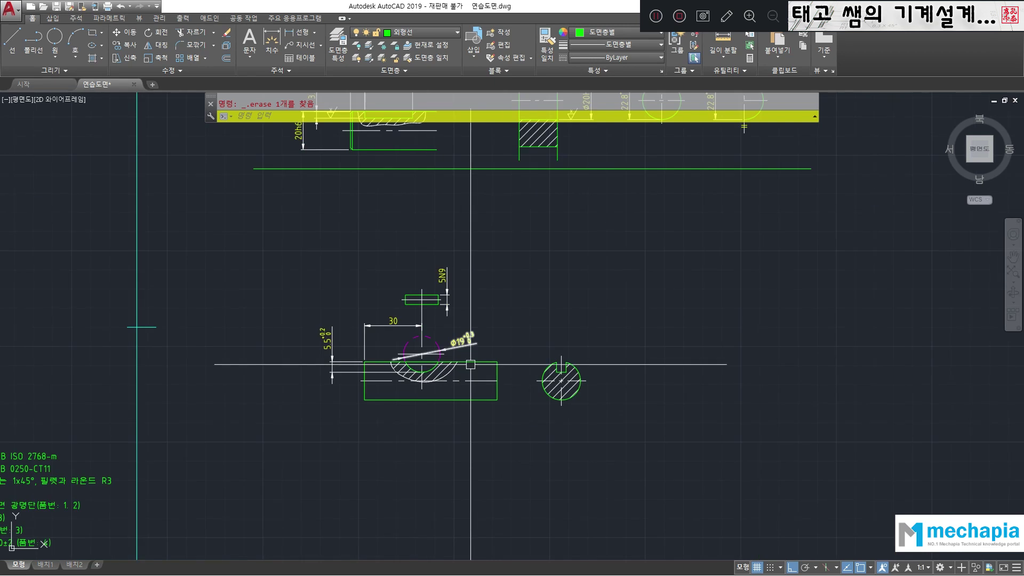
scroll(414, 365, "up", 2)
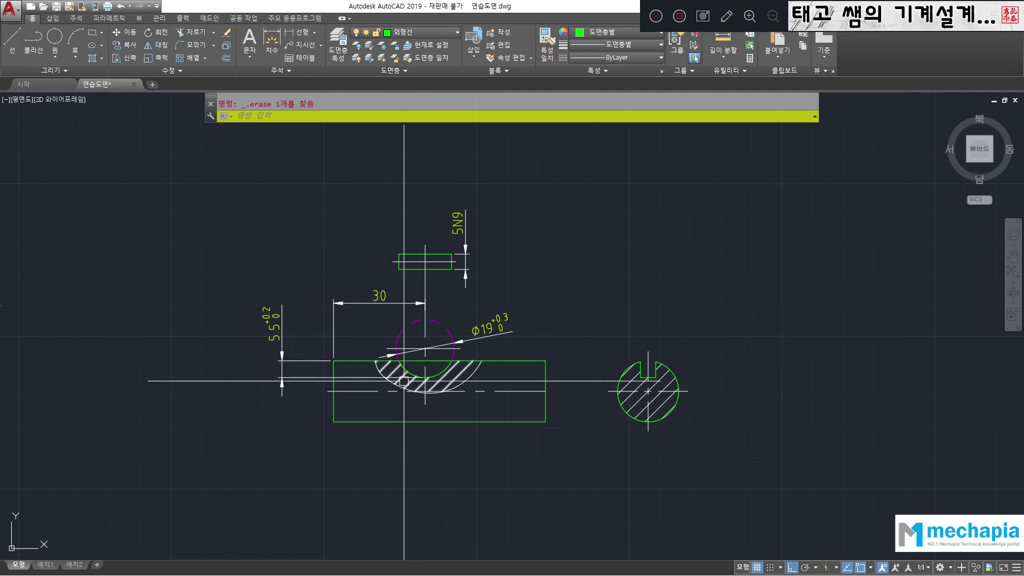
scroll(426, 376, "up", 4)
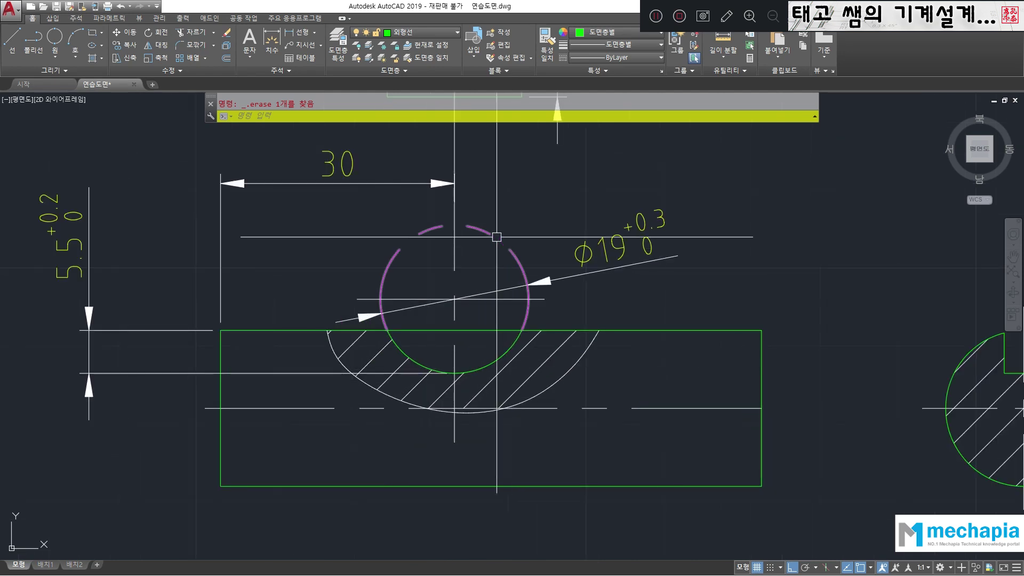
scroll(465, 279, "down", 4)
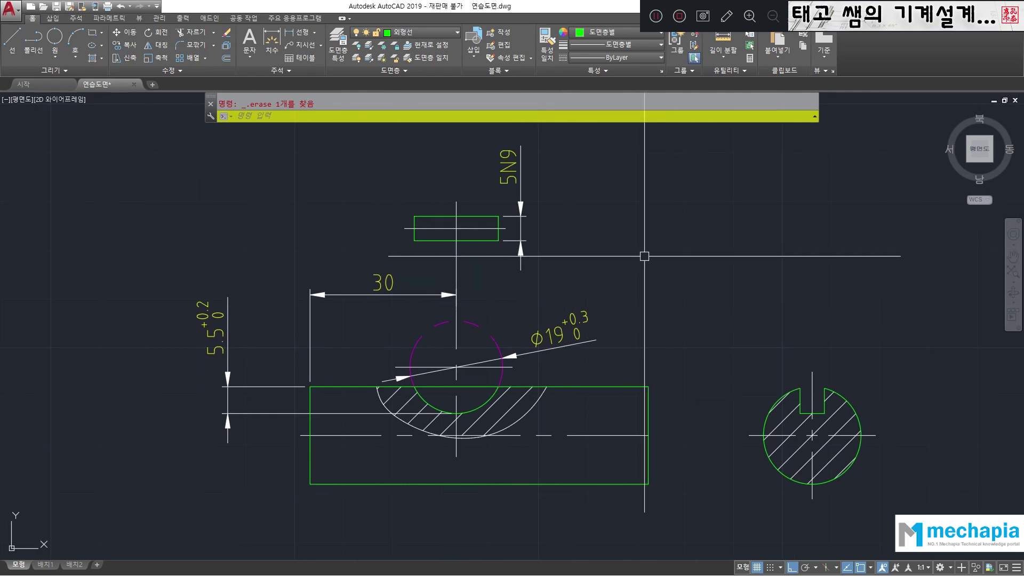
Review the surface roughness symbols on the parallel-key hub views and compare them with those on the Woodruff keyway's width and depth.
scroll(571, 197, "down", 5)
mouse_move(666, 212)
middle_mouse_down()
mouse_move(447, 340)
mouse_move(458, 327)
middle_mouse_up()
scroll(514, 158, "up", 4)
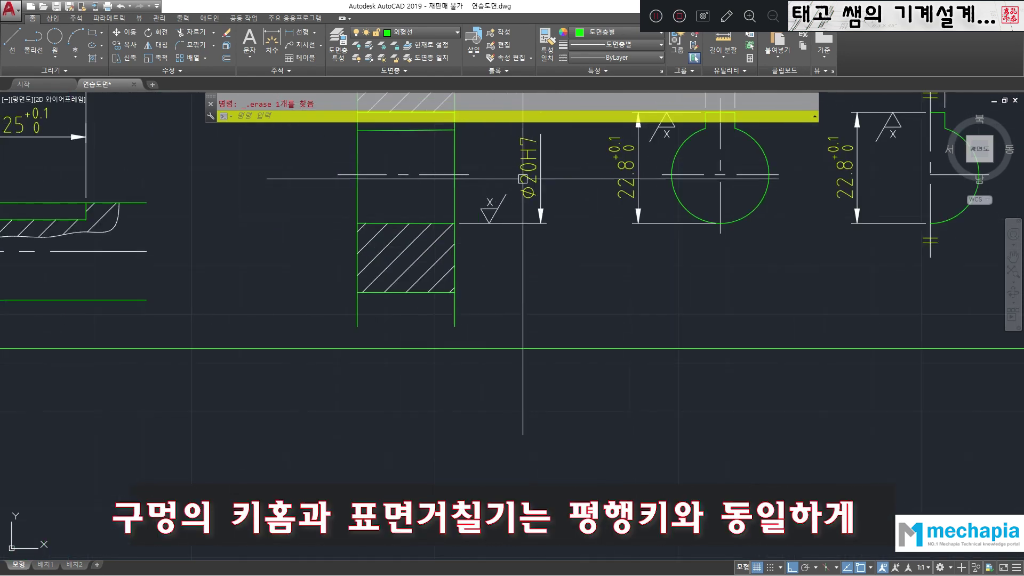
mouse_move(597, 194)
middle_mouse_down()
mouse_move(537, 270)
mouse_move(500, 363)
middle_mouse_up()
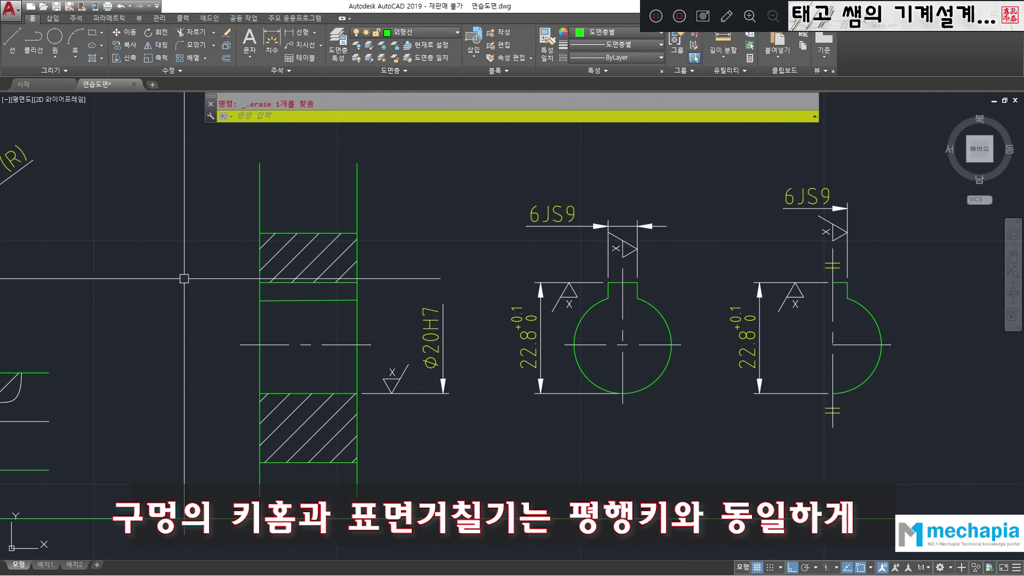
scroll(468, 276, "down", 1)
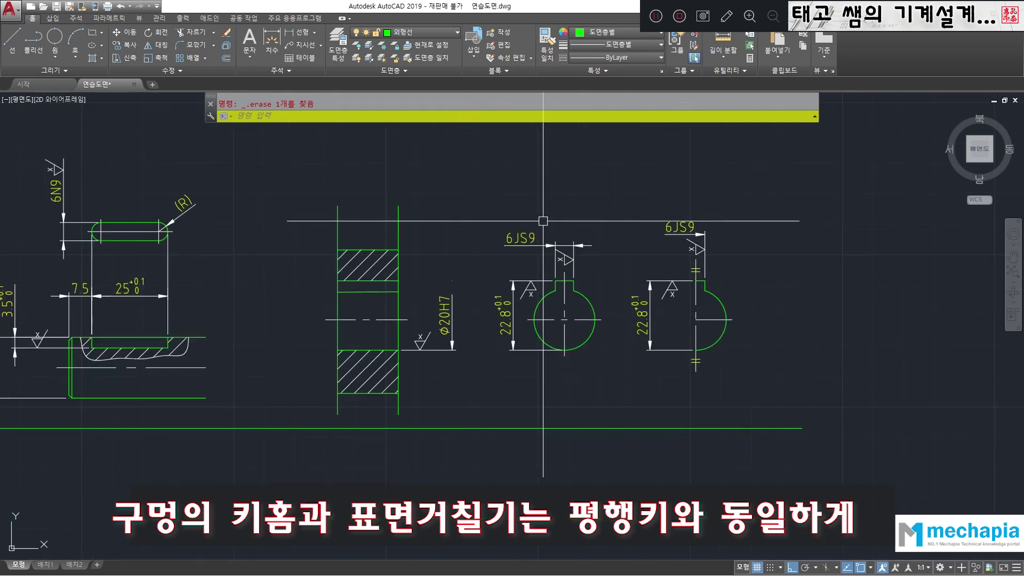
scroll(457, 315, "down", 1)
mouse_move(375, 424)
middle_mouse_down()
mouse_move(434, 187)
mouse_move(578, 167)
middle_mouse_up()
scroll(565, 176, "up", 2)
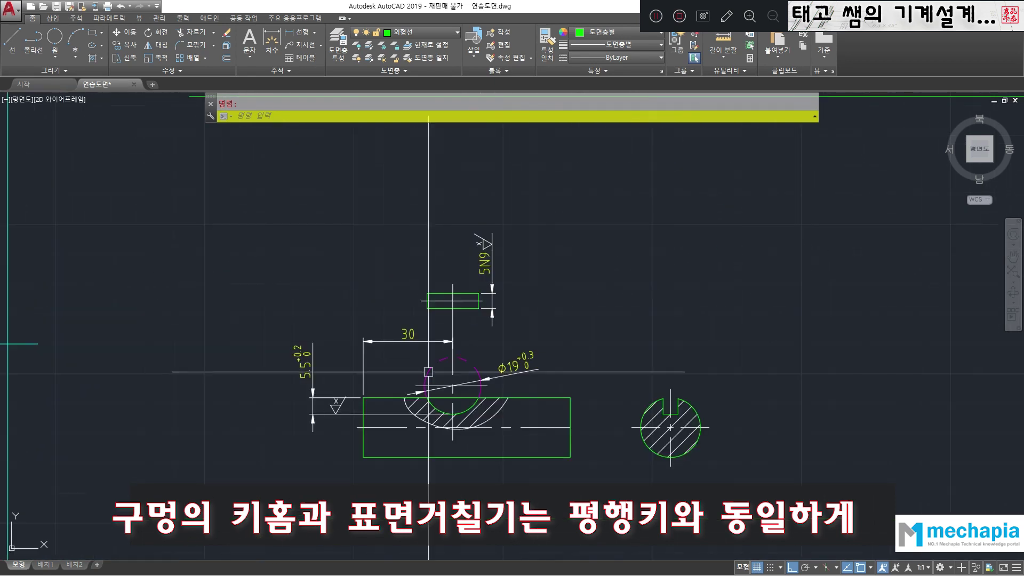
scroll(627, 498, "down", 2)
mouse_move(614, 361)
middle_mouse_down()
mouse_move(384, 322)
mouse_move(360, 366)
middle_mouse_up()
scroll(305, 522, "up", 4)
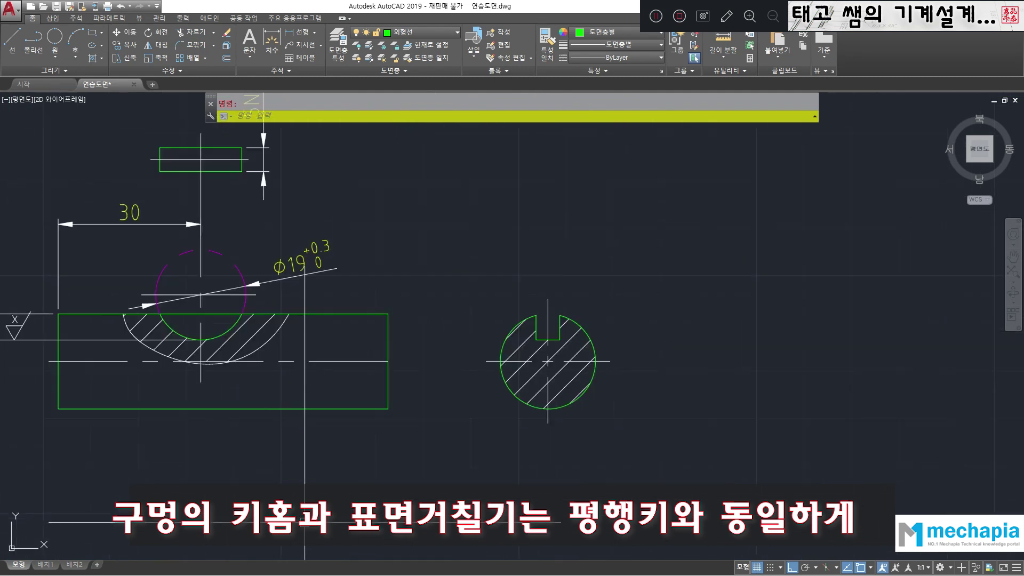
scroll(363, 462, "down", 2)
middle_click_drag(413, 395, 467, 398)
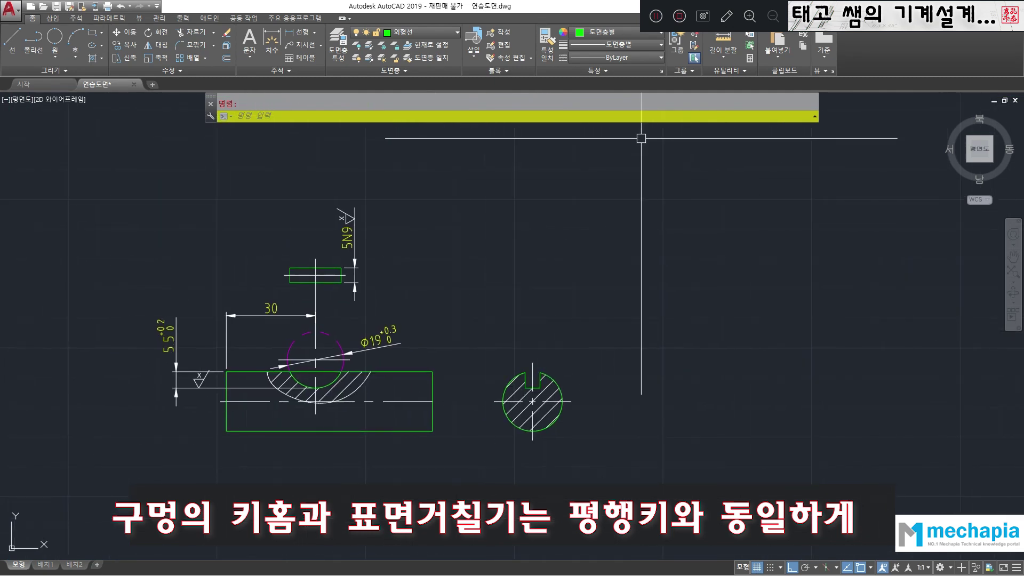